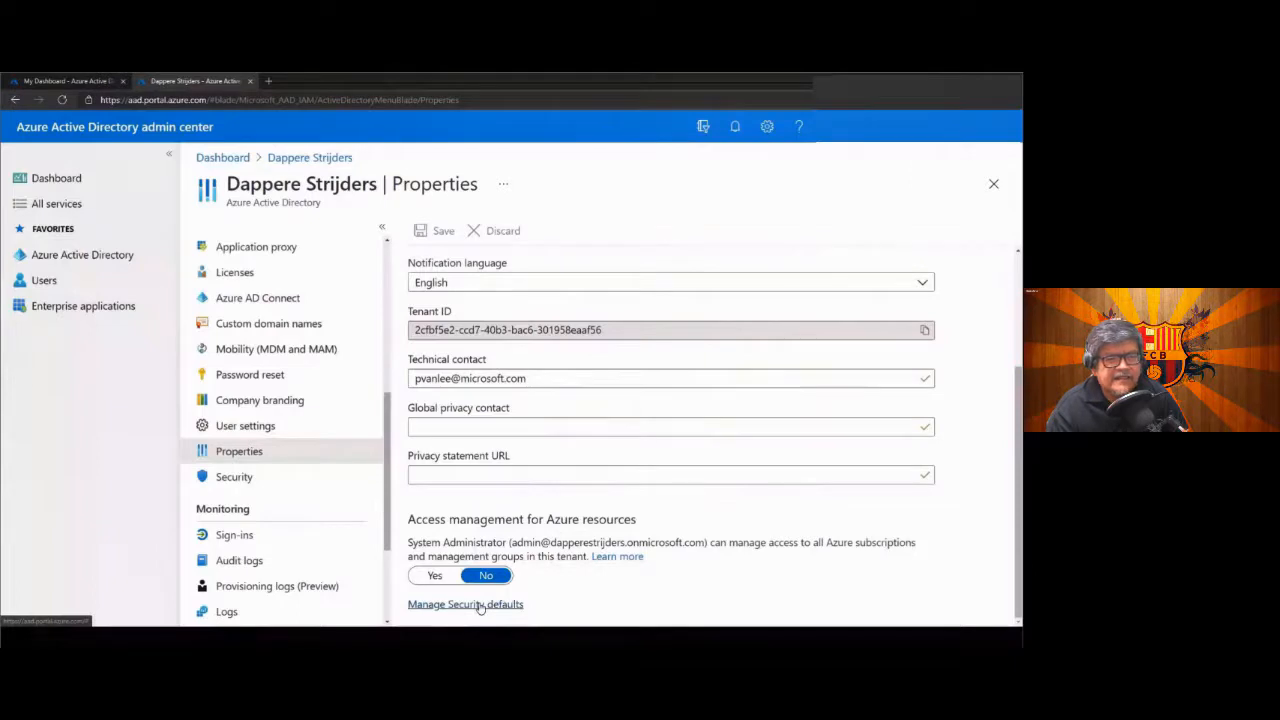
# Enable Security defaults for the Dappere Strijders tenant and save the setting.
pyautogui.click(480, 604)
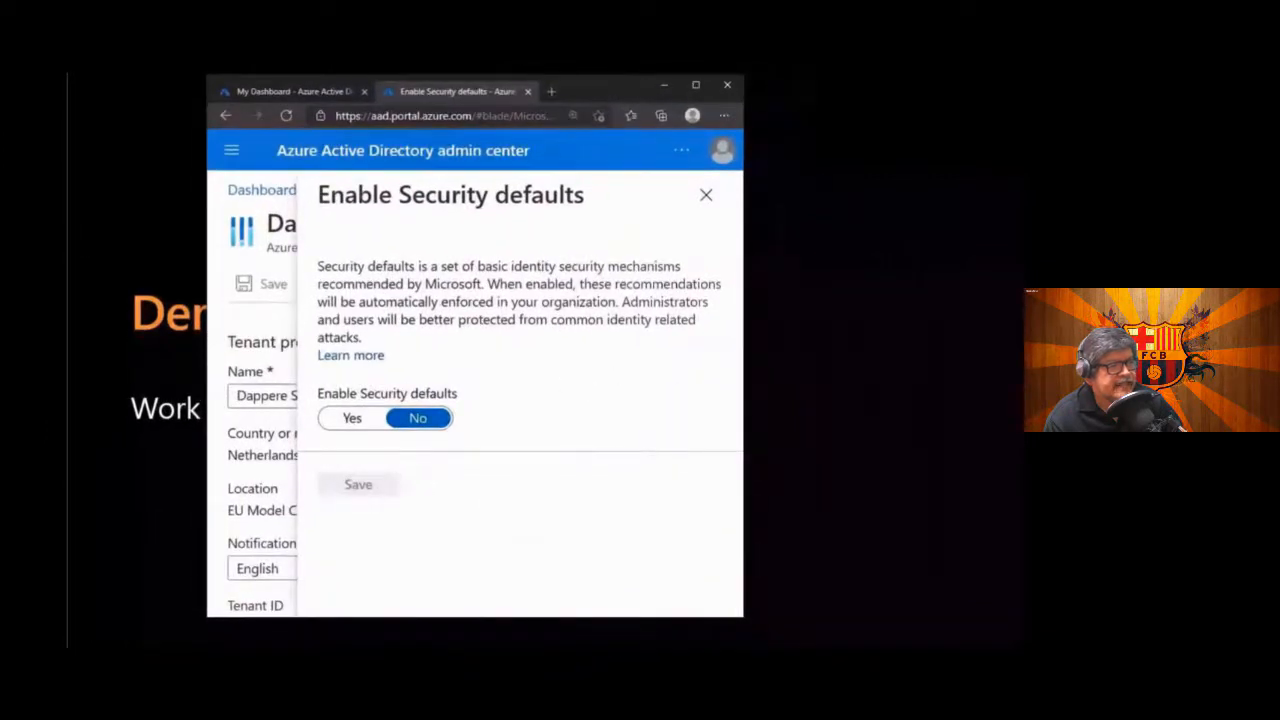
pyautogui.click(353, 420)
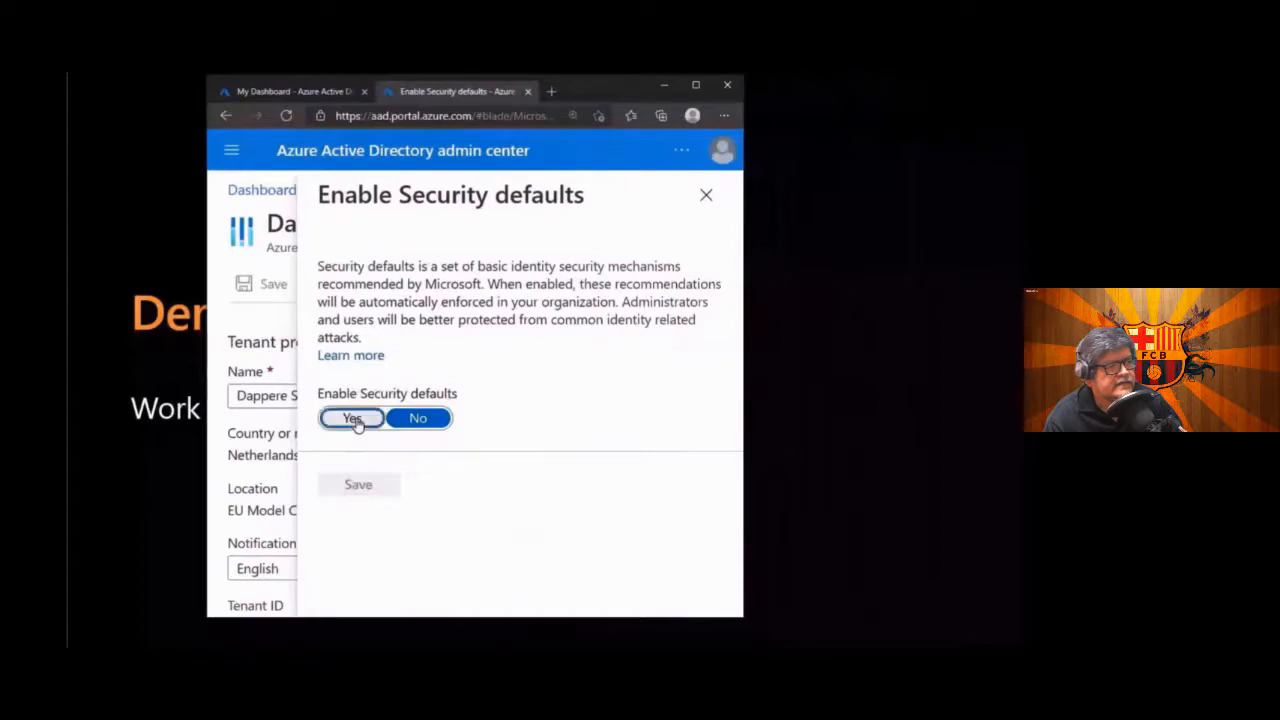
pyautogui.click(358, 486)
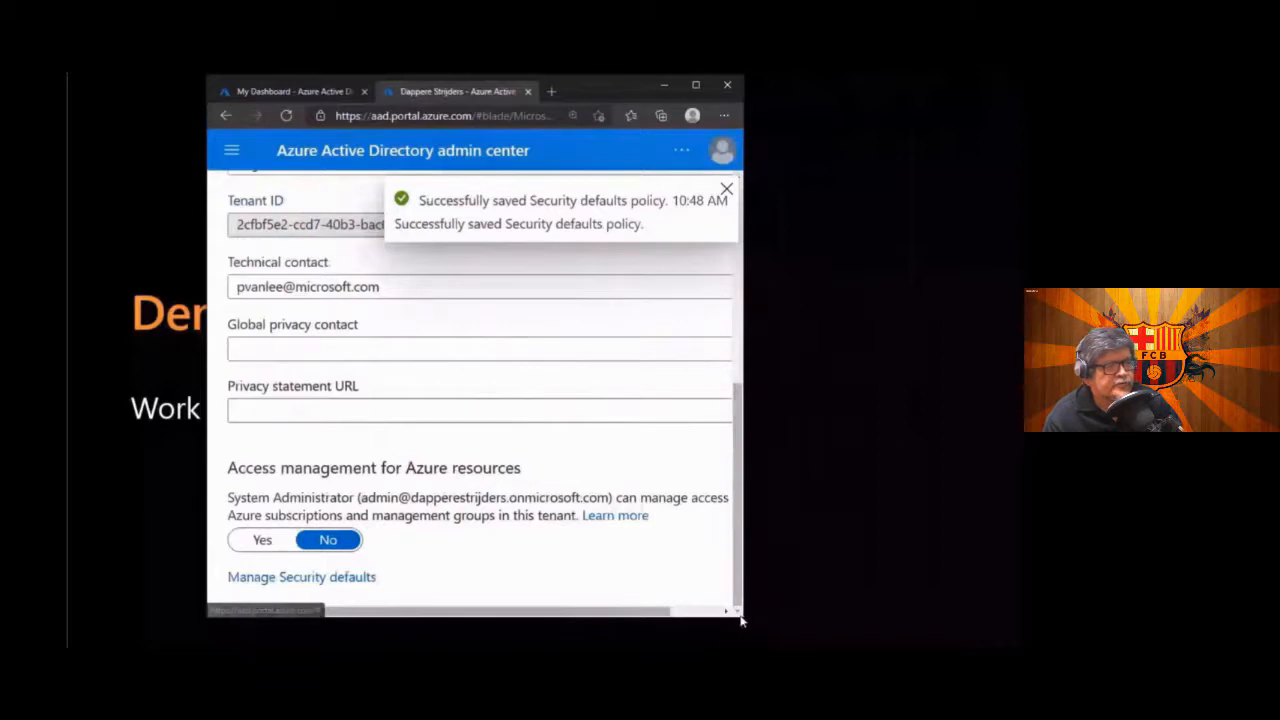
# Enlarge the browser window and open a blank new Conditional Access policy in the tenant's security settings.
pyautogui.moveTo(743, 620); pyautogui.dragTo(860, 637)
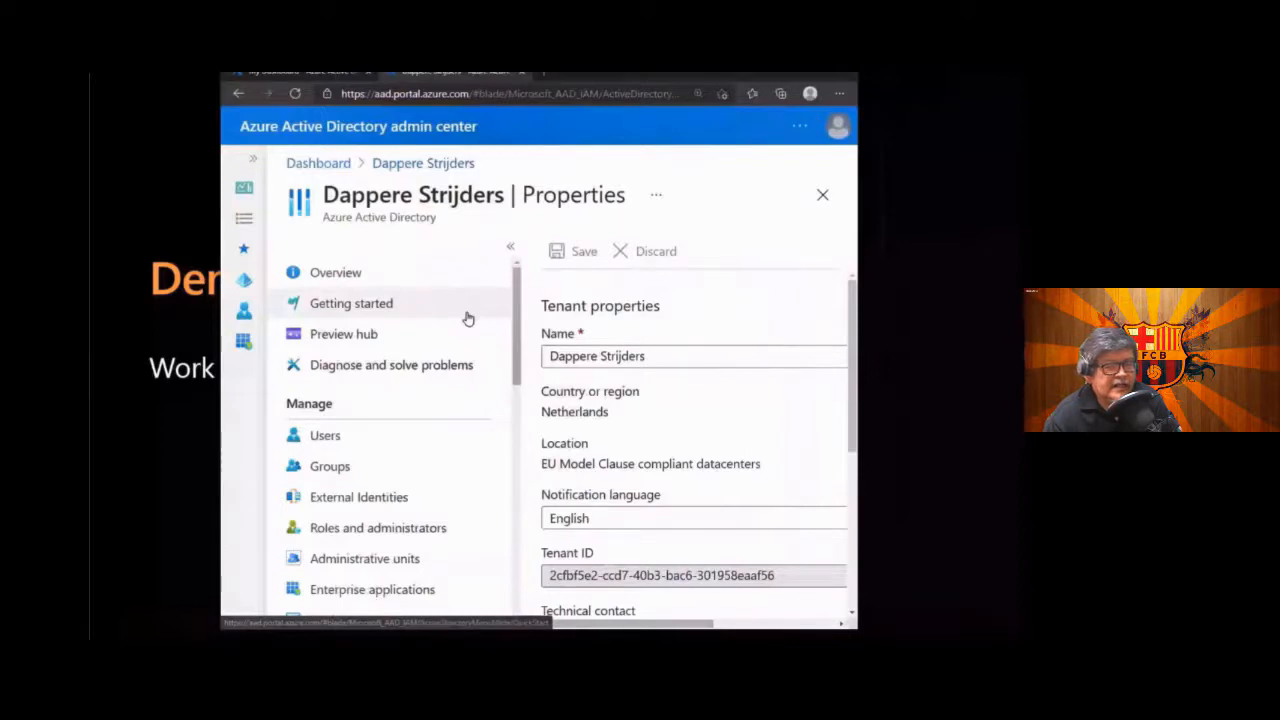
pyautogui.moveTo(585, 73); pyautogui.dragTo(583, 12)
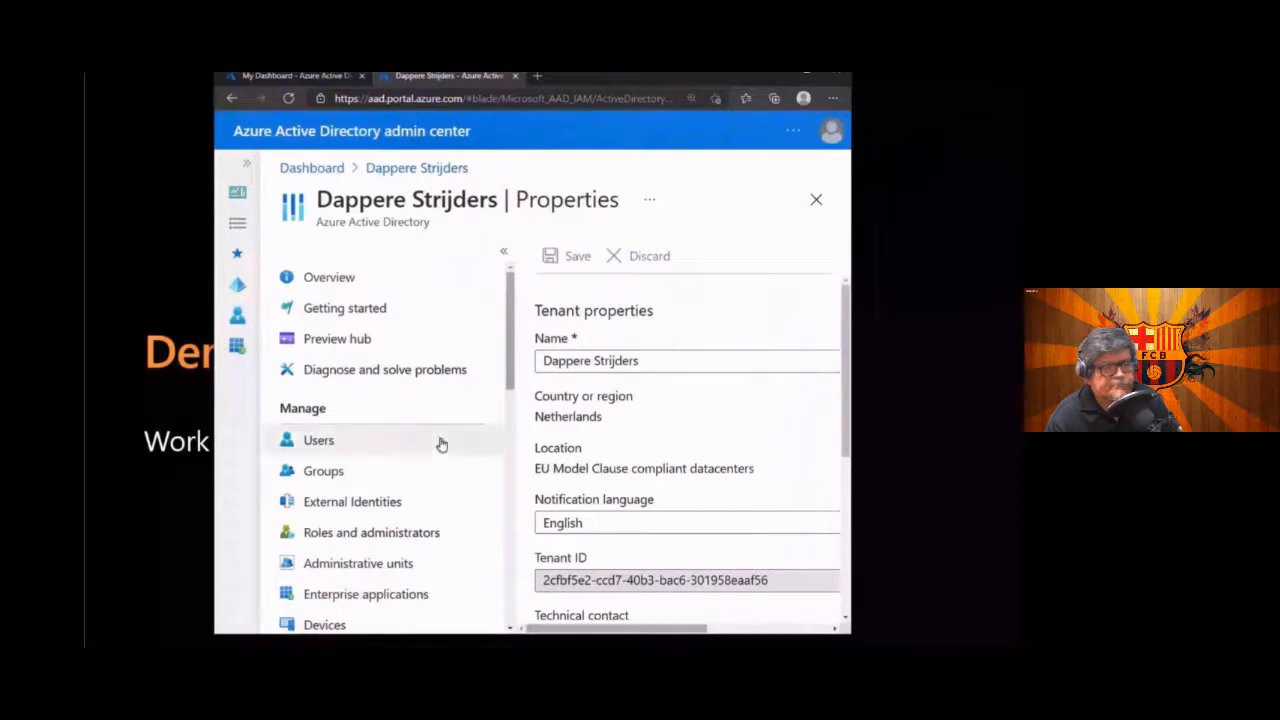
pyautogui.scroll(-5, 441, 444)
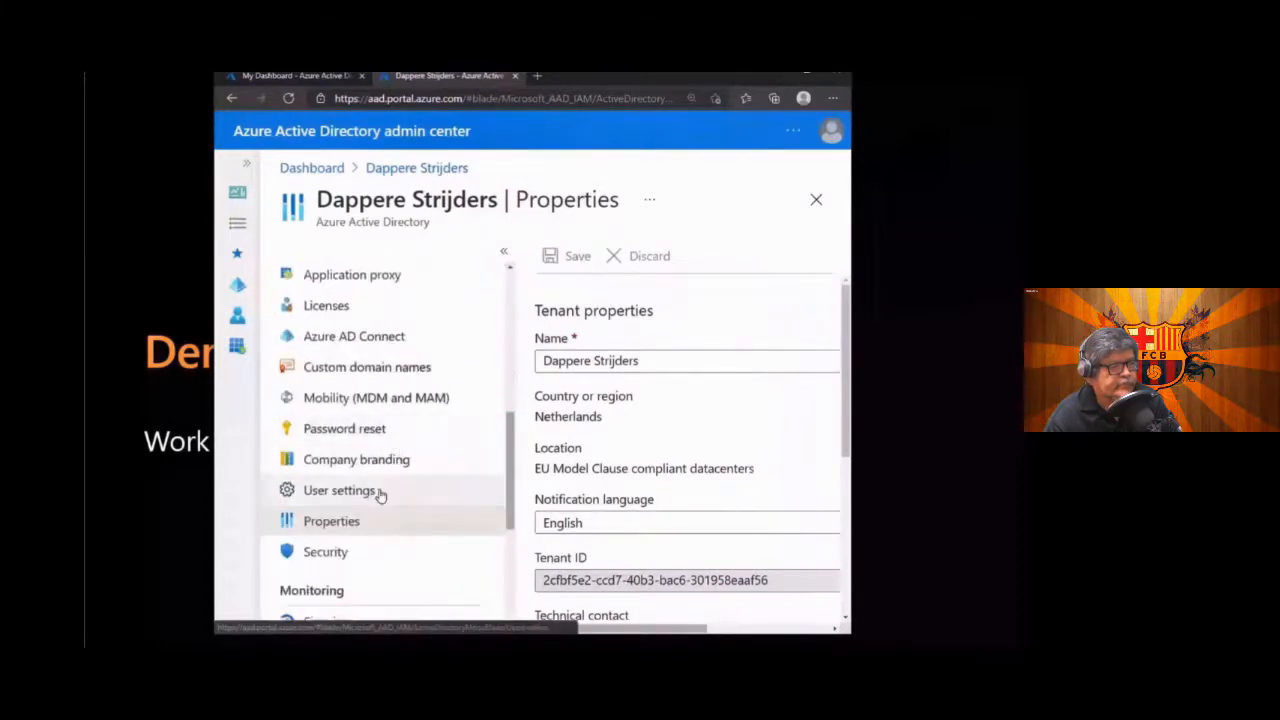
pyautogui.click(362, 550)
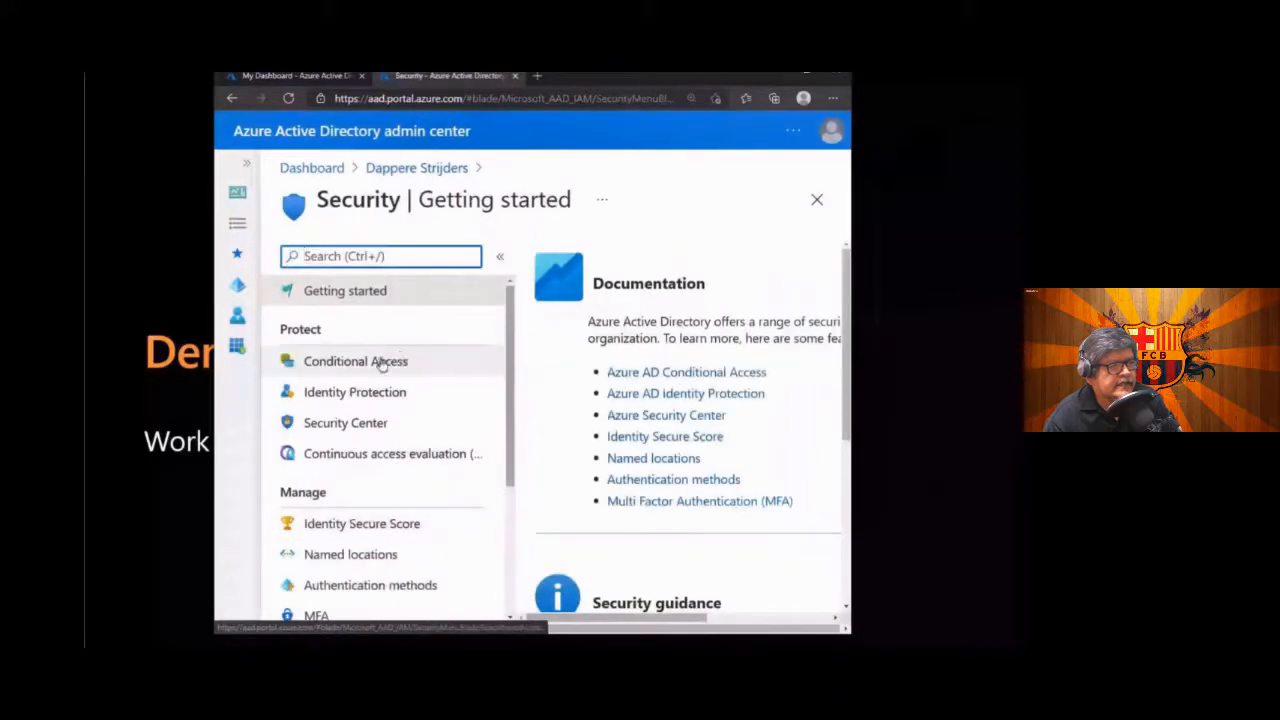
pyautogui.click(380, 362)
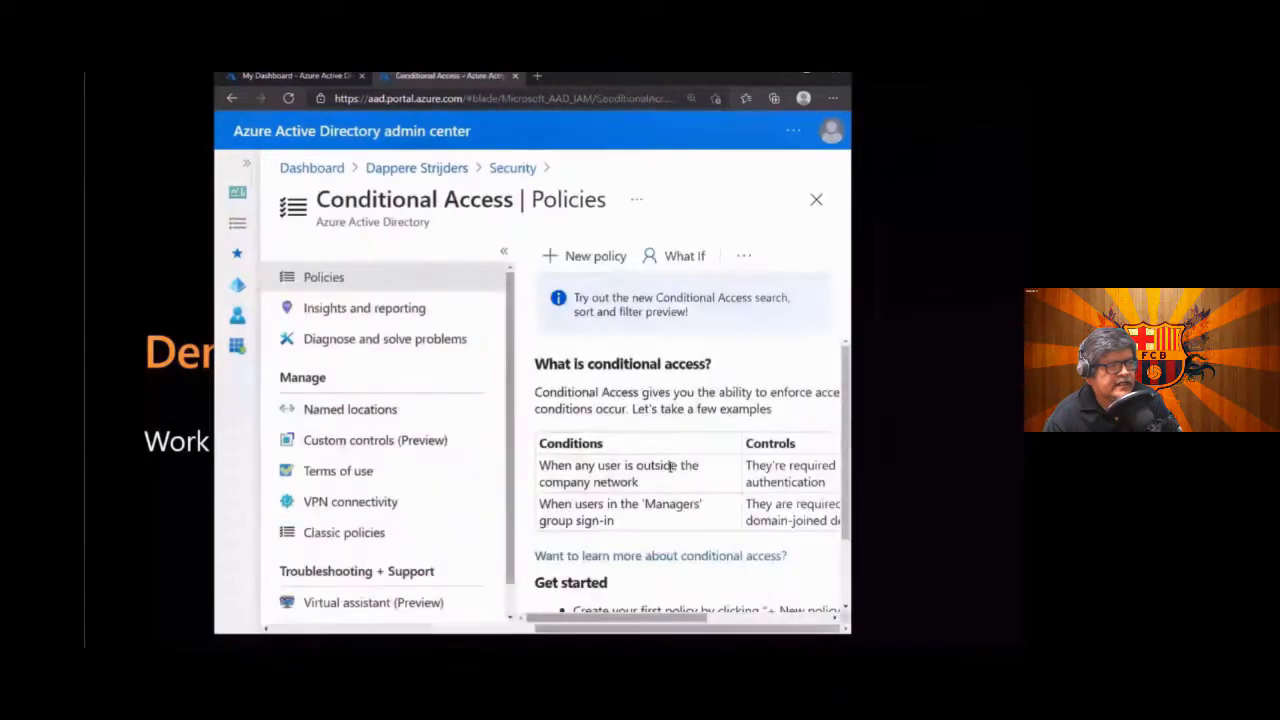
pyautogui.click(580, 255)
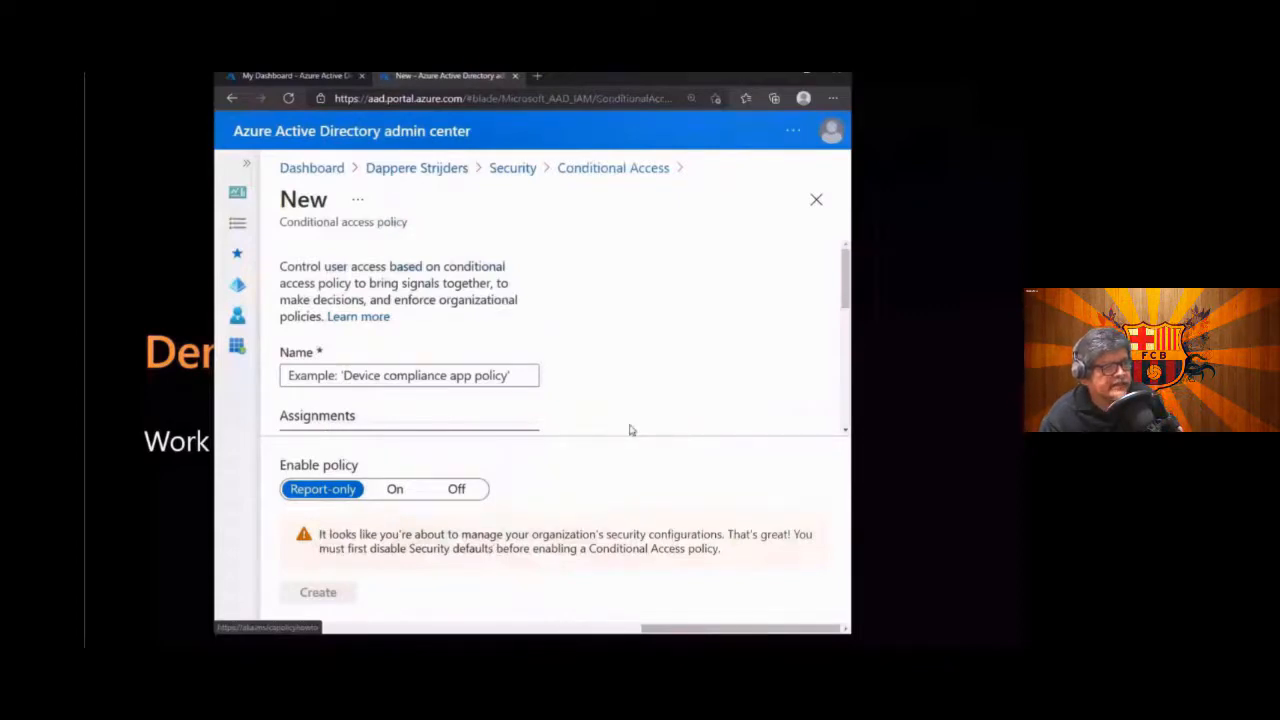
# Disable Security defaults in the tenant properties, with "My organization is using Conditional Access" as the reason, and save.
pyautogui.click(437, 172)
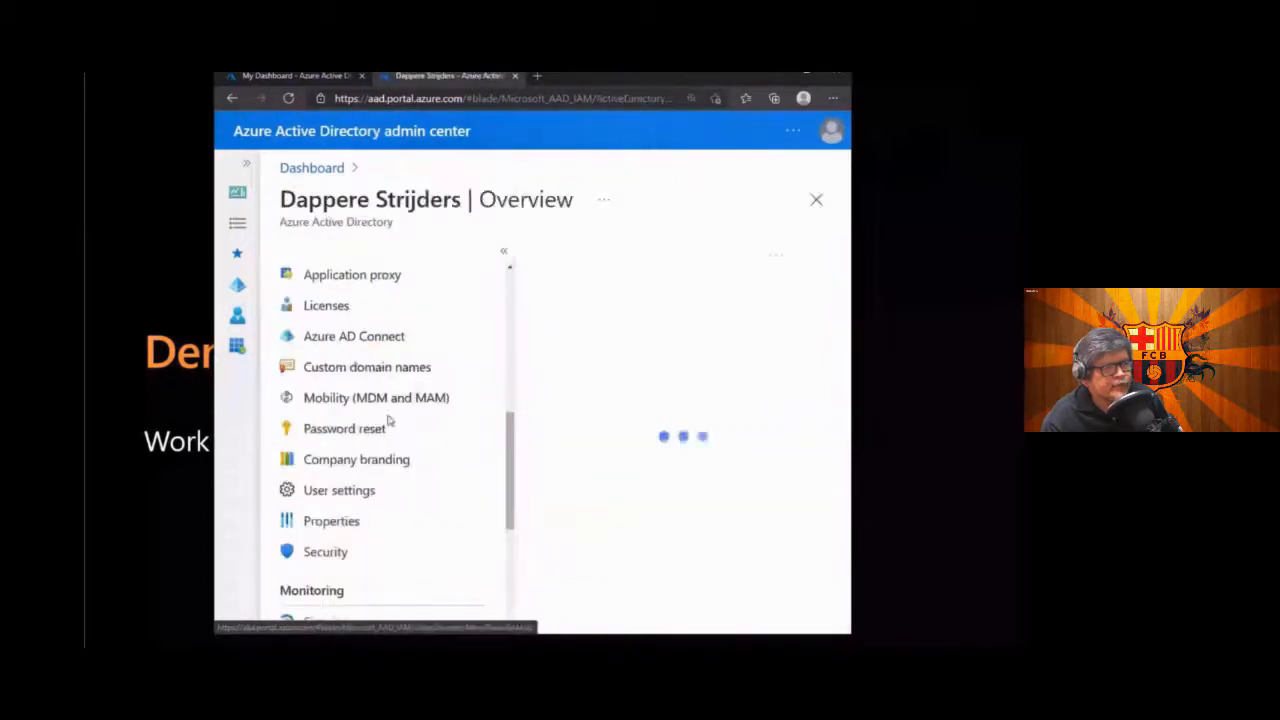
pyautogui.click(338, 525)
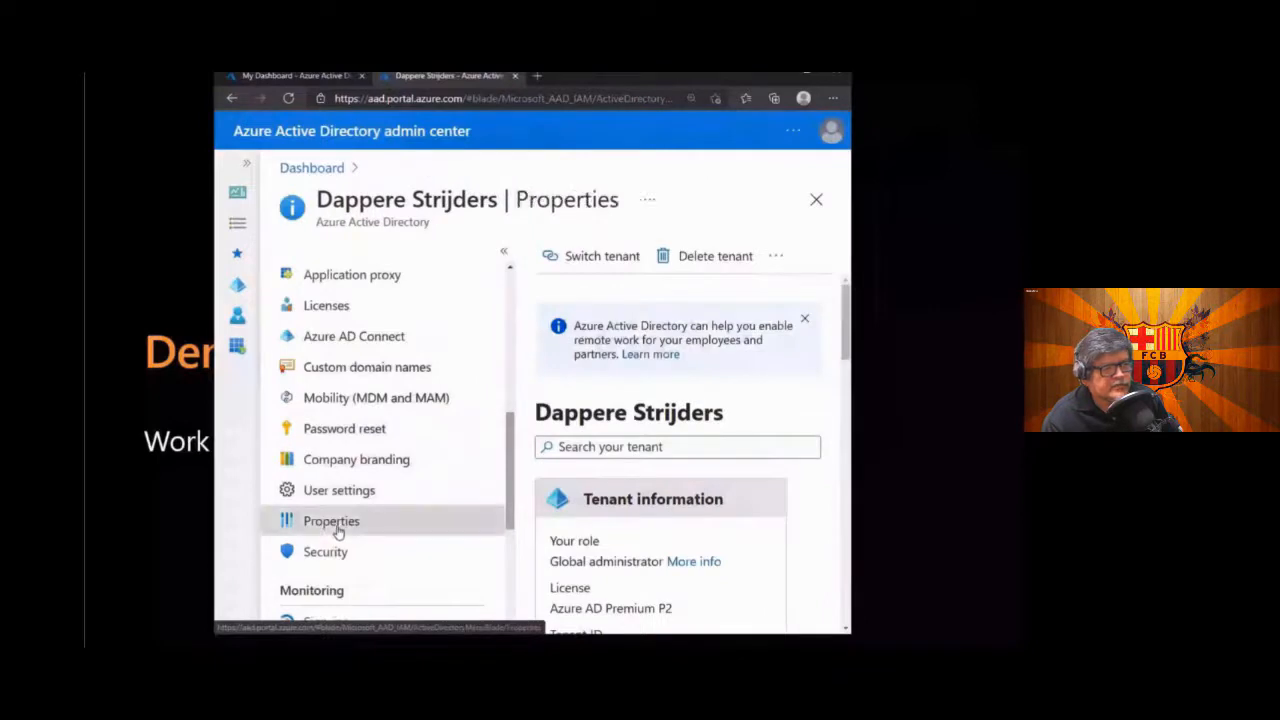
pyautogui.scroll(-3, 597, 539)
pyautogui.scroll(-1, 597, 539)
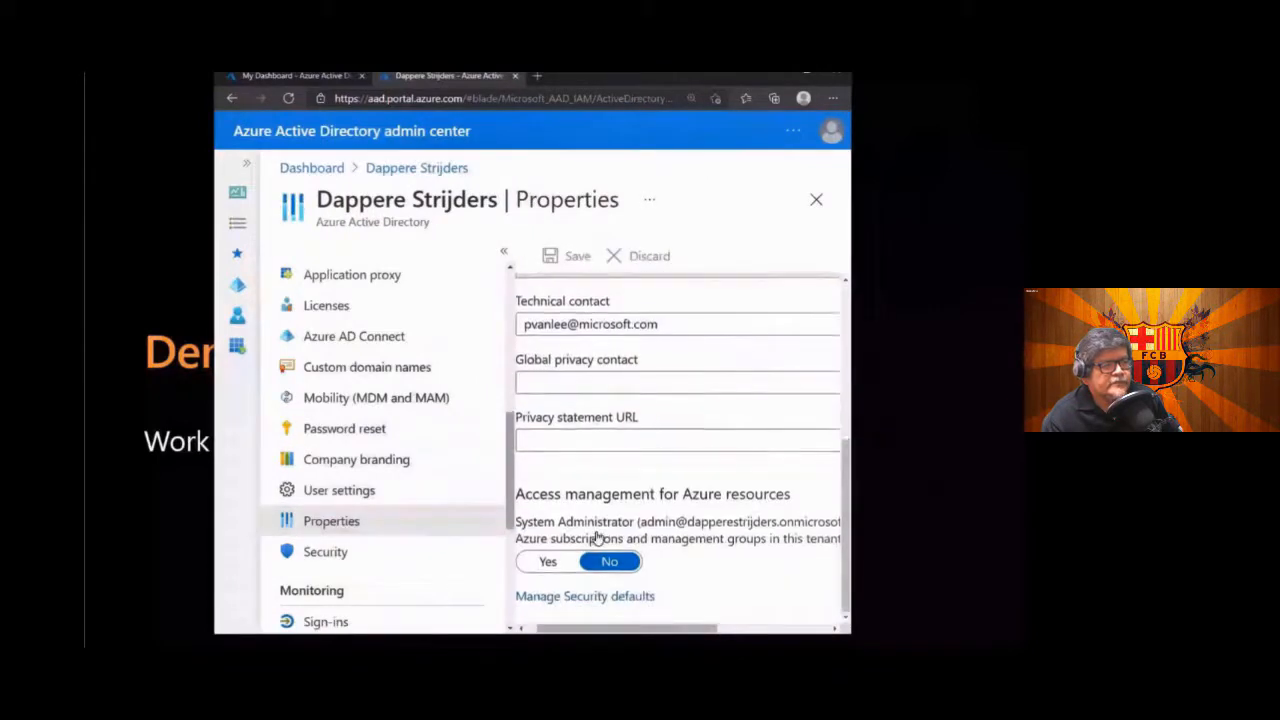
pyautogui.click(576, 597)
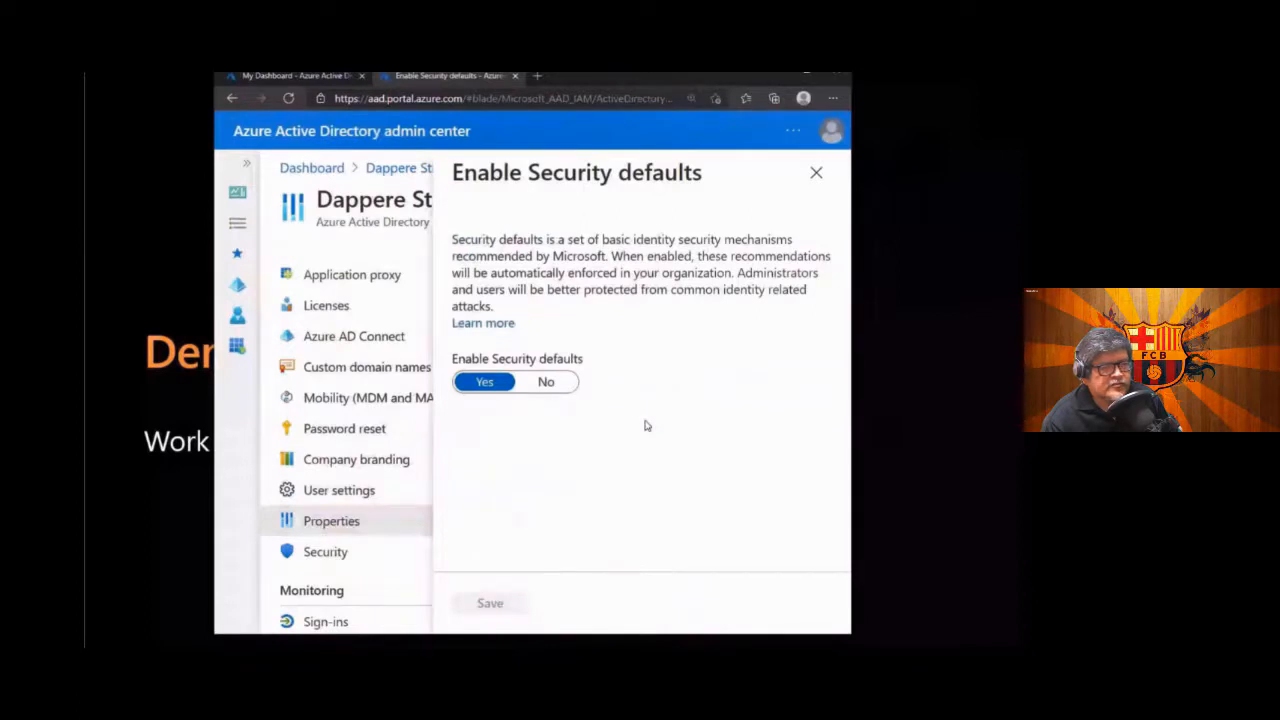
pyautogui.click(546, 382)
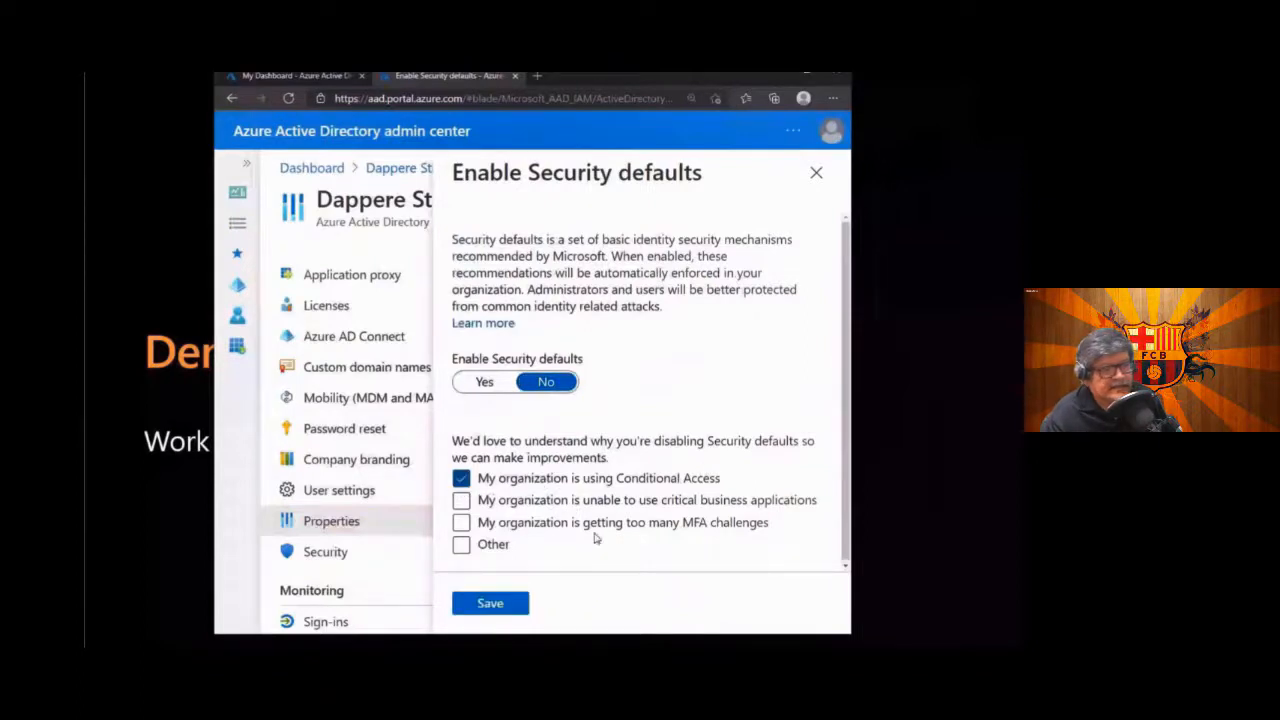
pyautogui.click(489, 605)
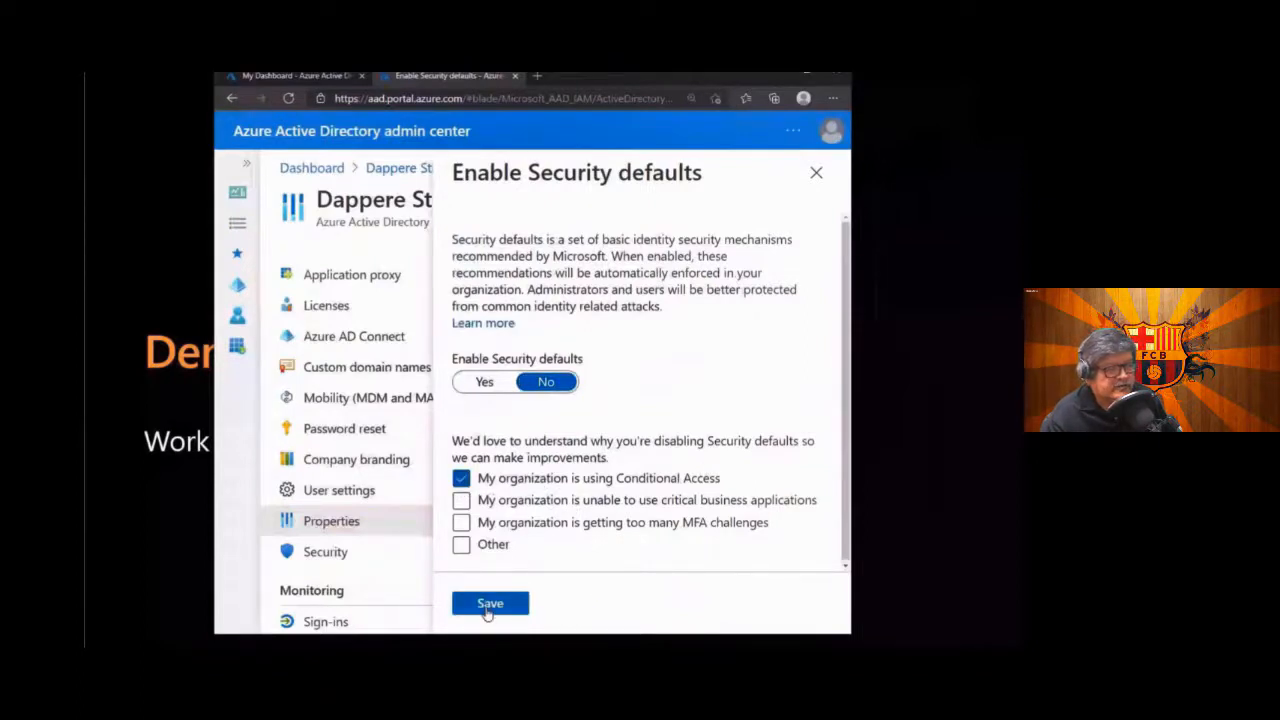
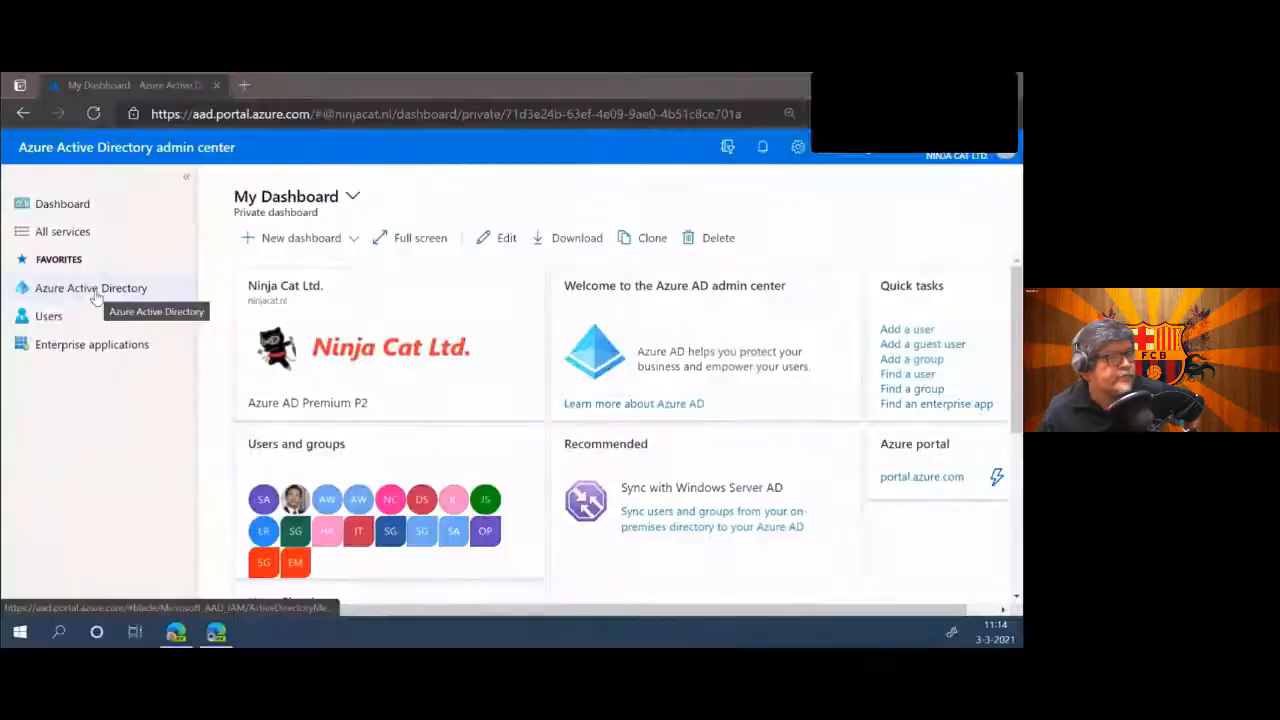
# Open the Conditional Access policies of the Ninja Cat Ltd. tenant, with the portal's main navigation collapsed.
pyautogui.click(94, 296)
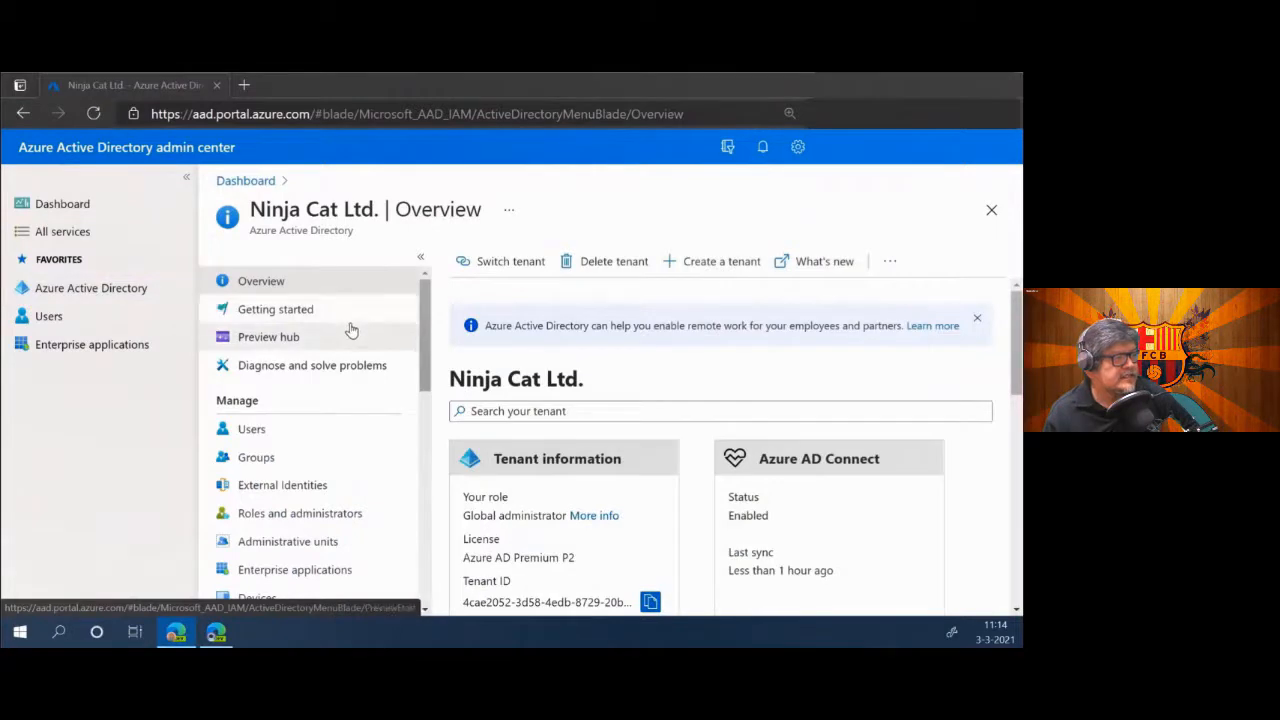
pyautogui.scroll(-2, 351, 330)
pyautogui.scroll(2, 350, 331)
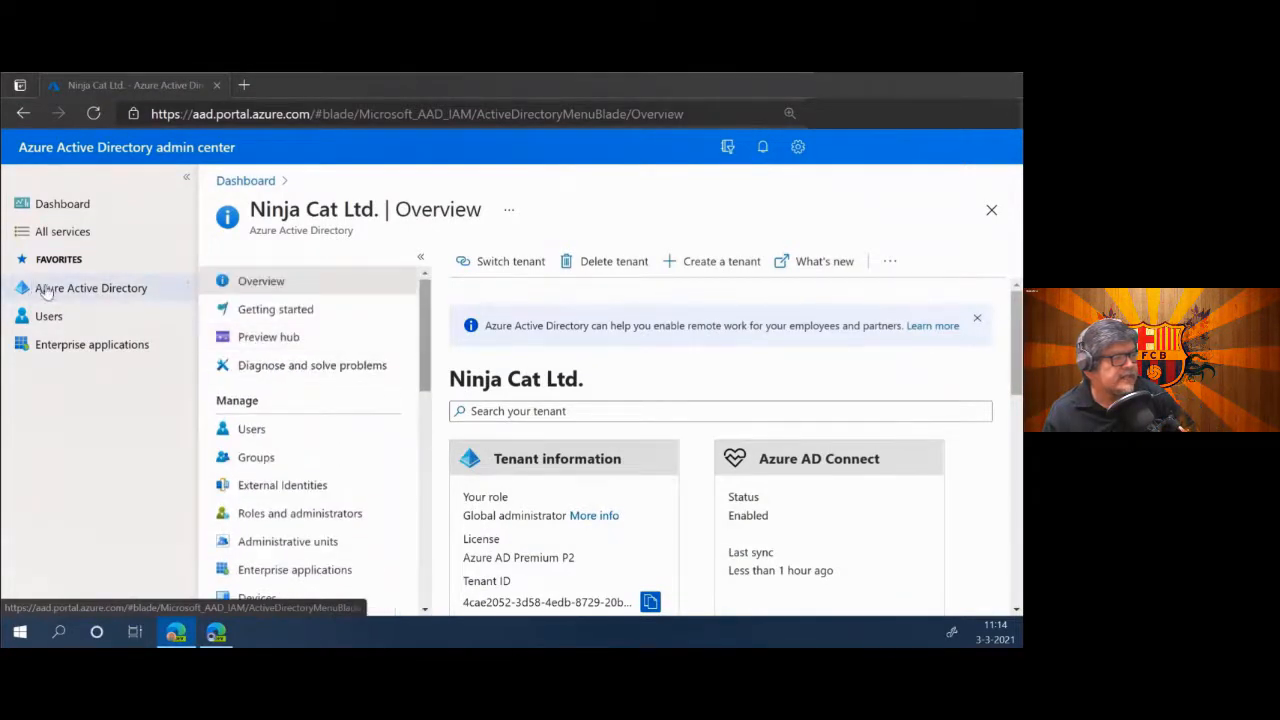
pyautogui.scroll(-4, 330, 336)
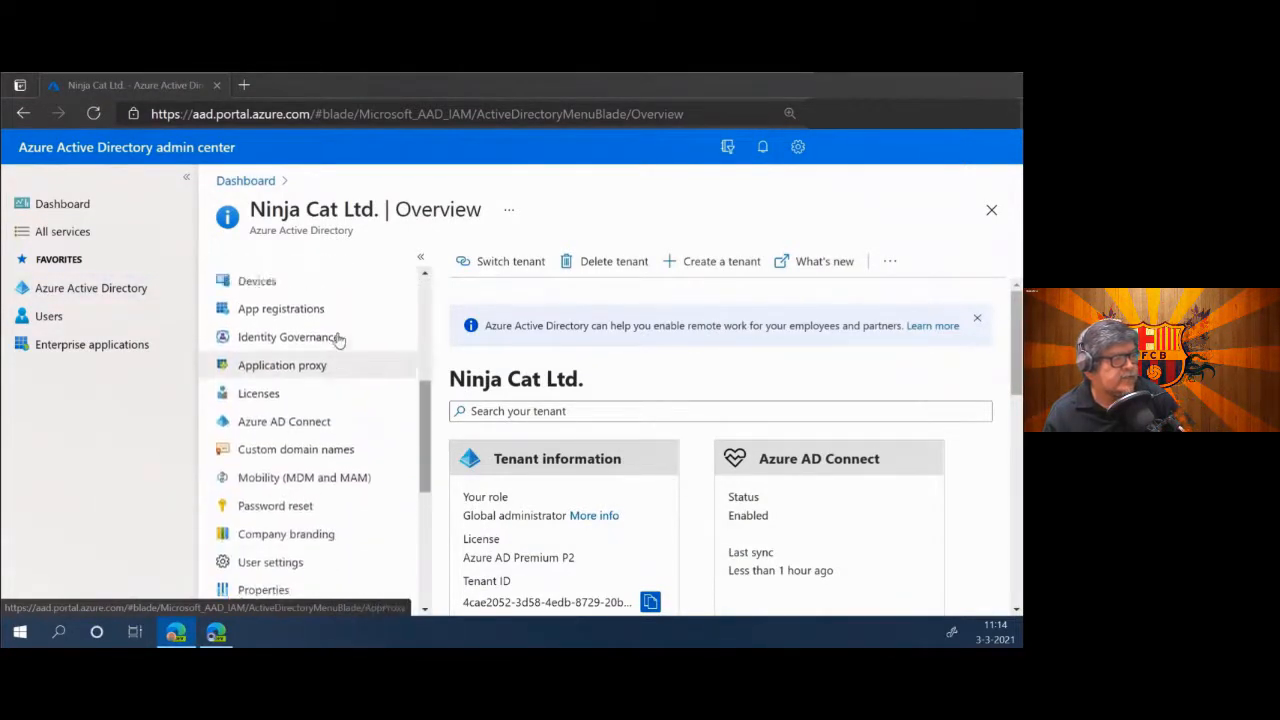
pyautogui.scroll(-2, 338, 340)
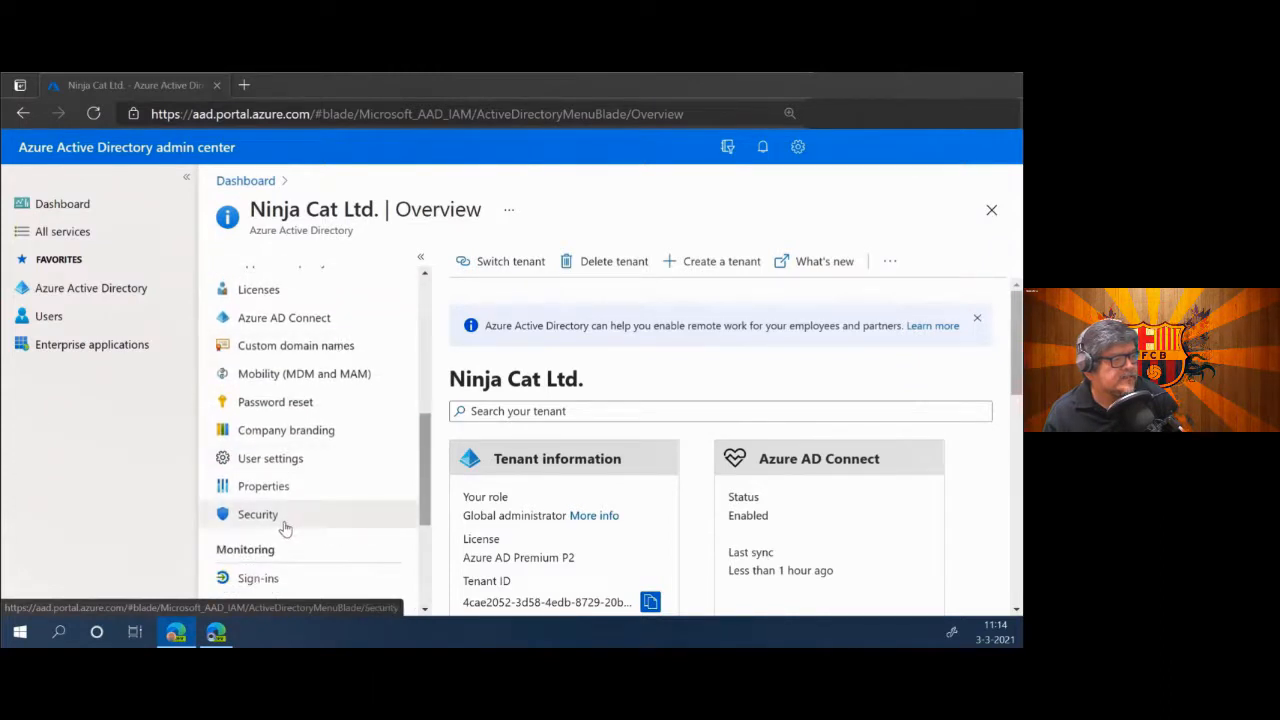
pyautogui.scroll(-1, 285, 528)
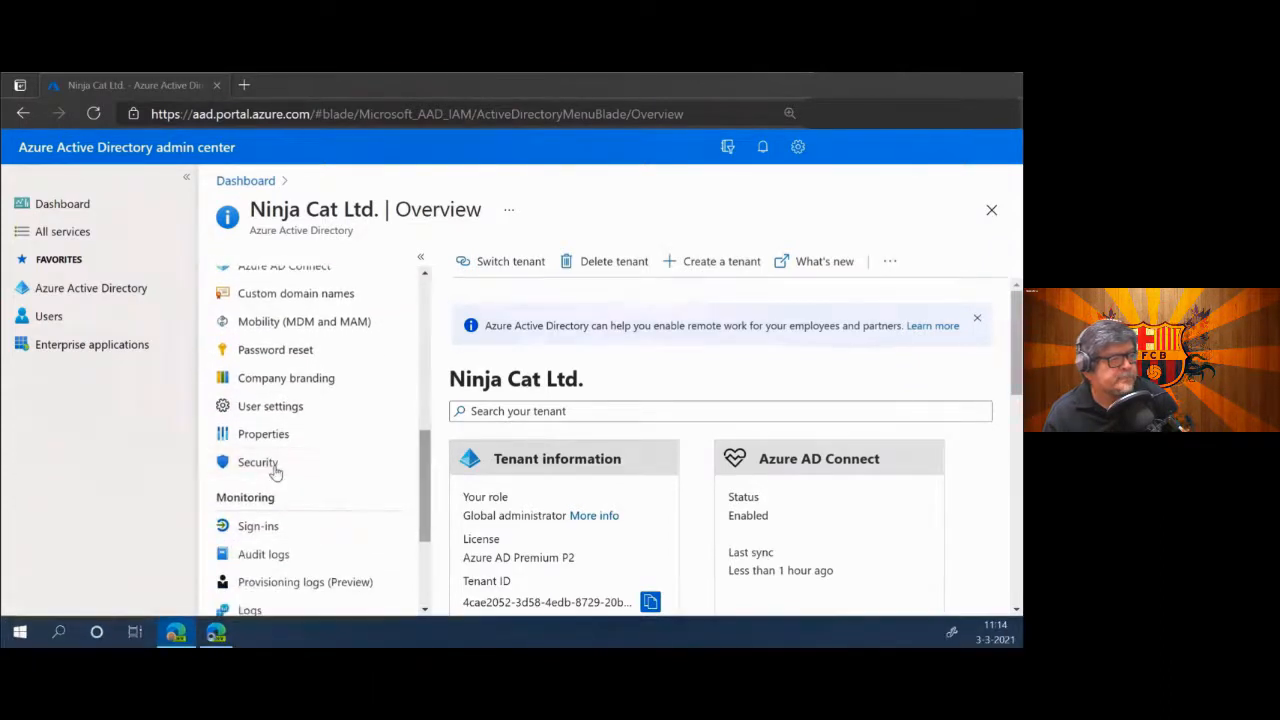
pyautogui.click(274, 470)
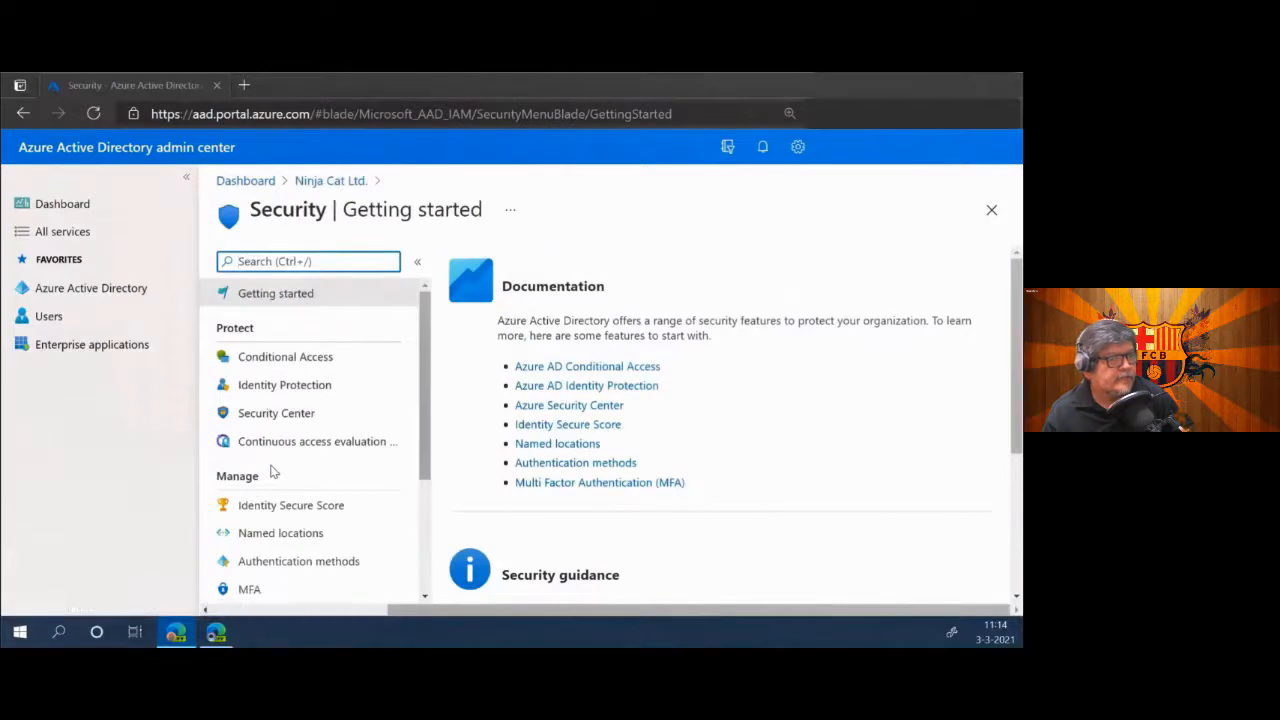
pyautogui.click(186, 178)
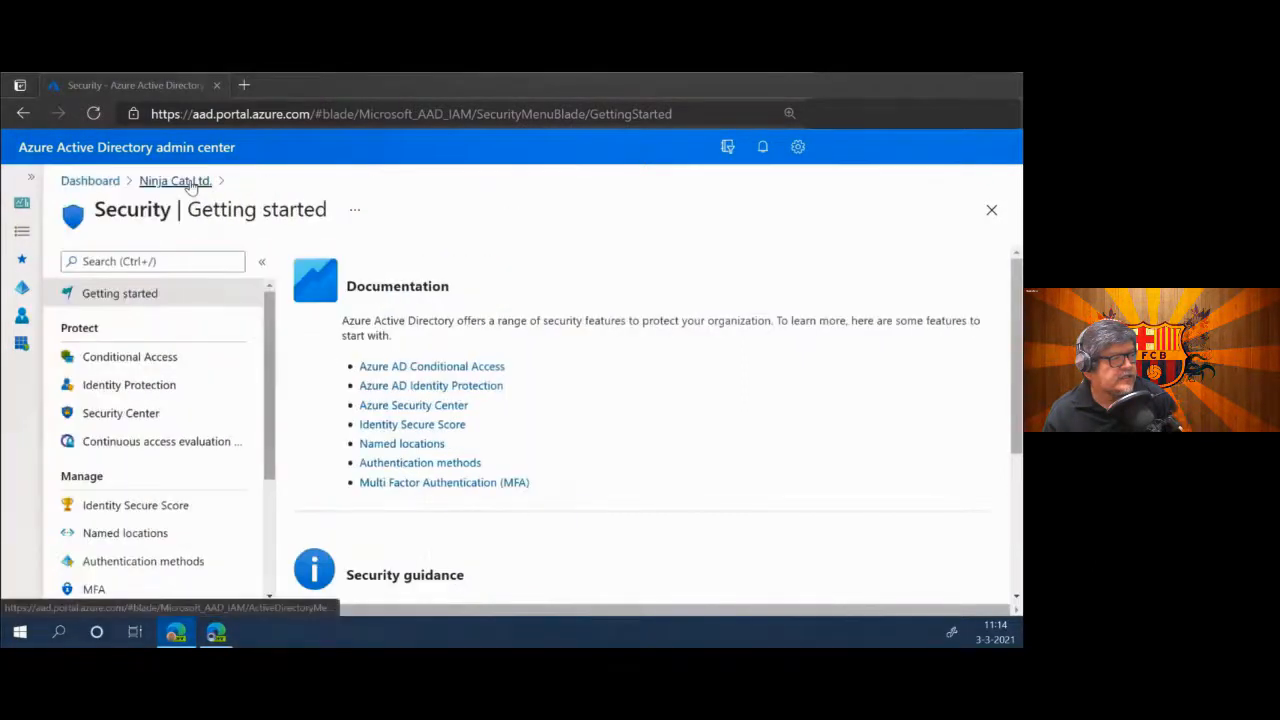
pyautogui.click(166, 369)
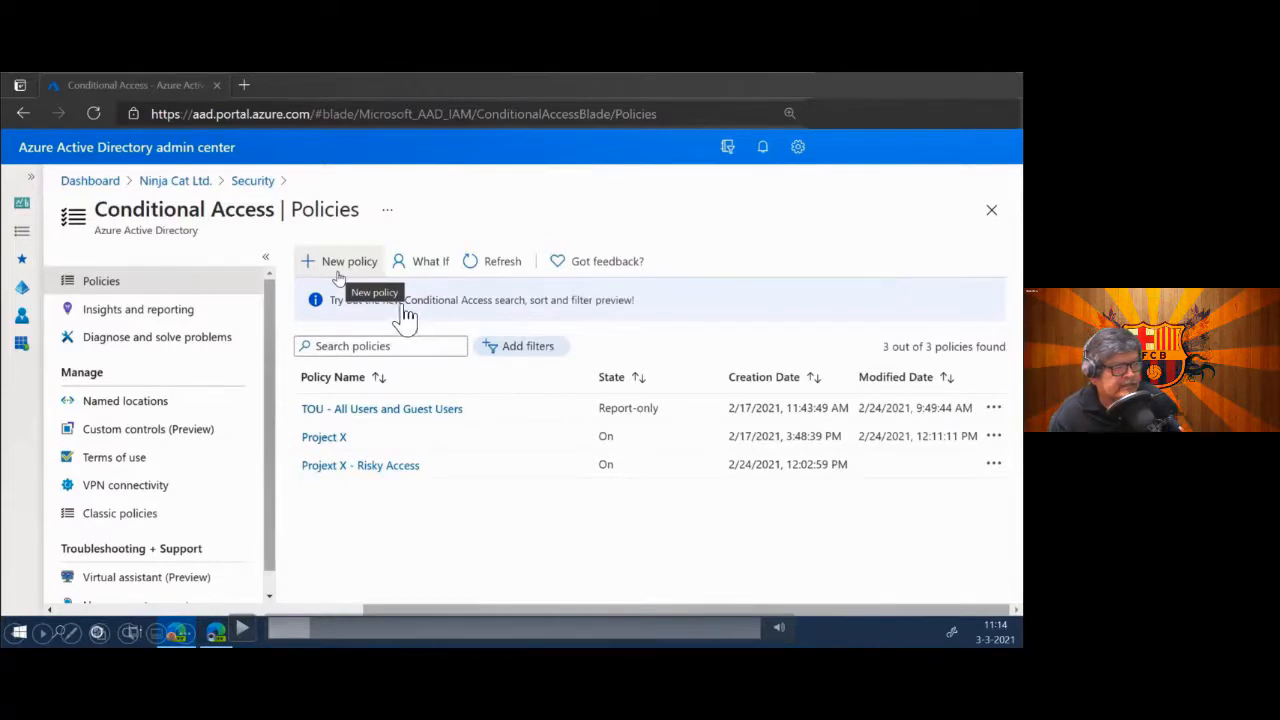
# Start a new Conditional Access policy and name it "Ignite 2021 v1".
pyautogui.click(340, 263)
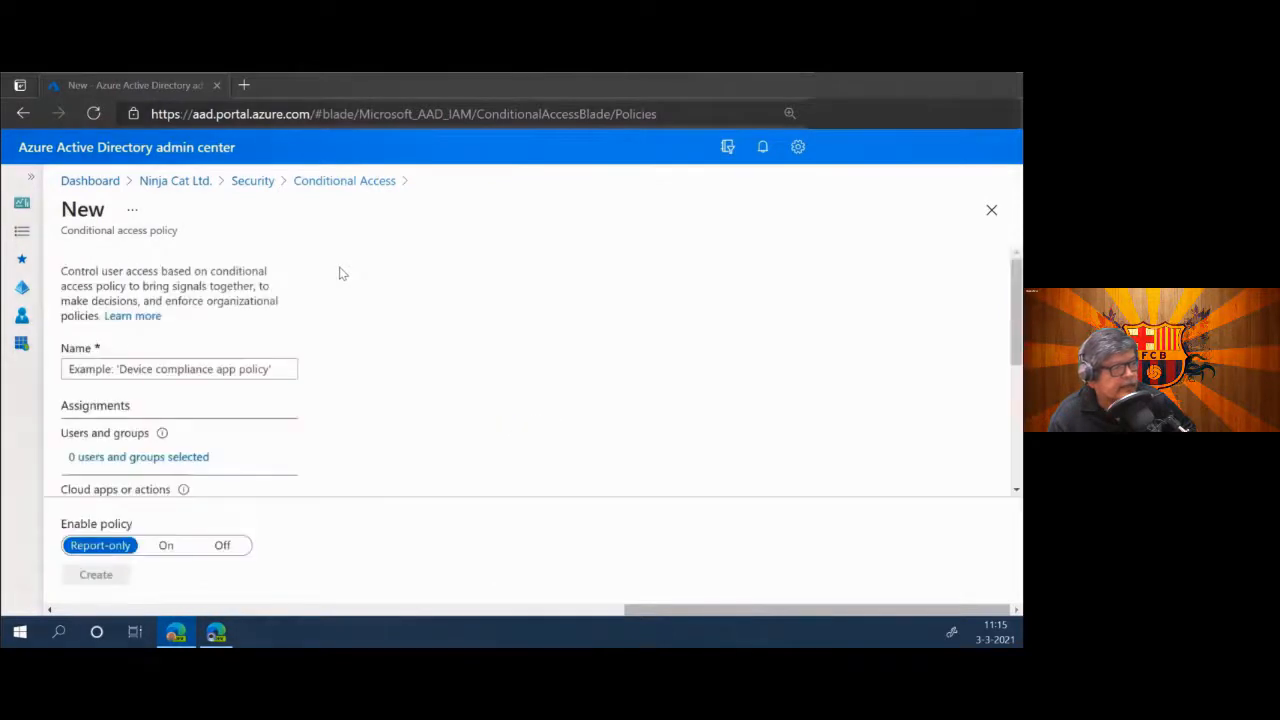
pyautogui.scroll(-1, 380, 311)
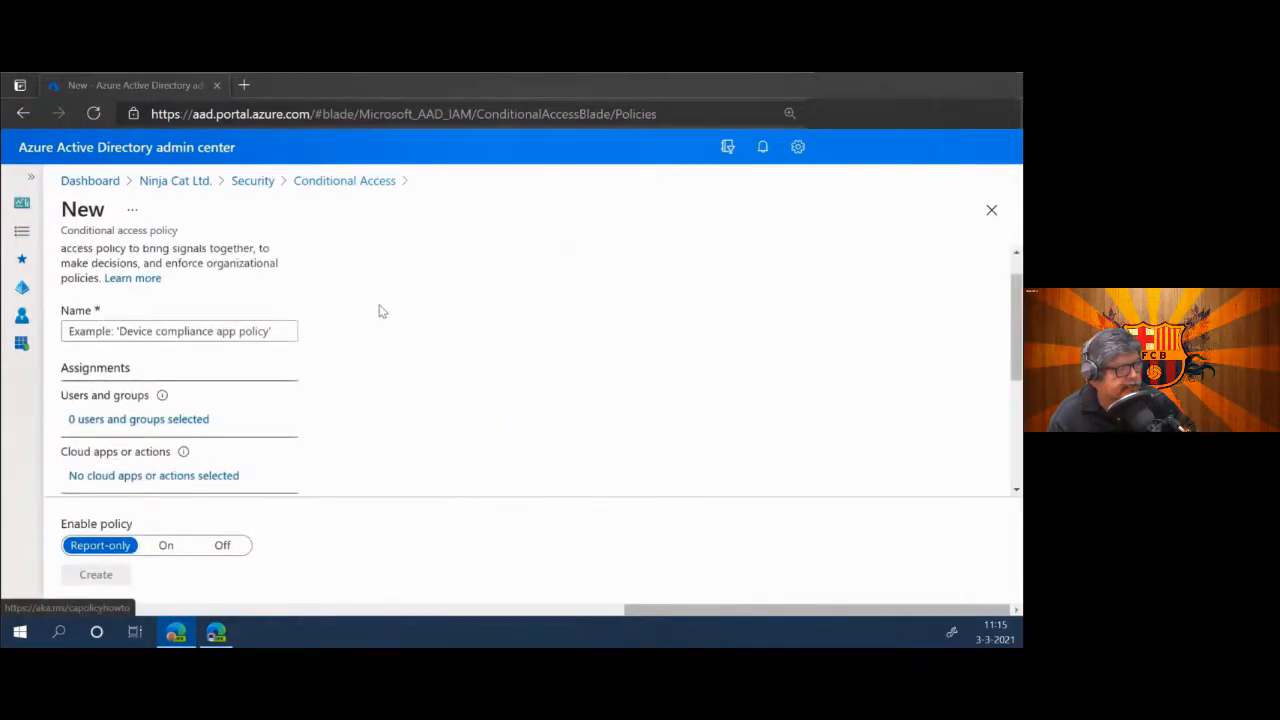
pyautogui.click(176, 330)
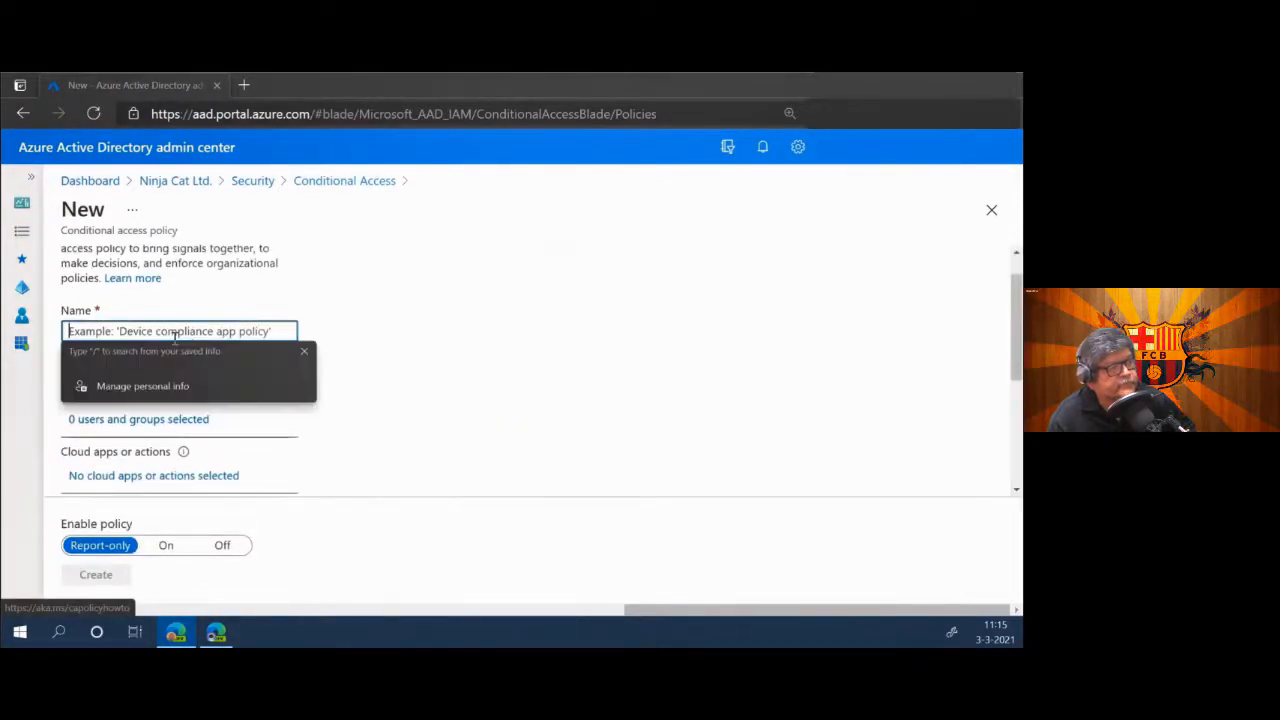
pyautogui.write('Ignite ')
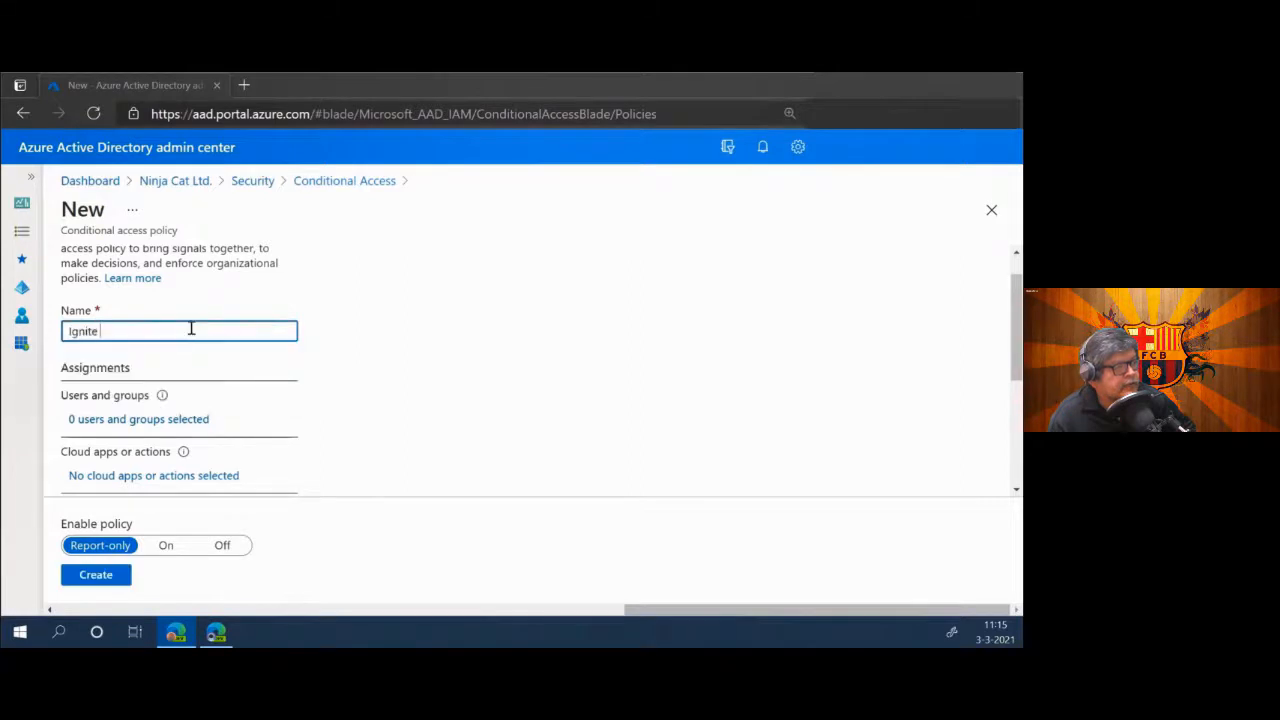
pyautogui.write('2021')
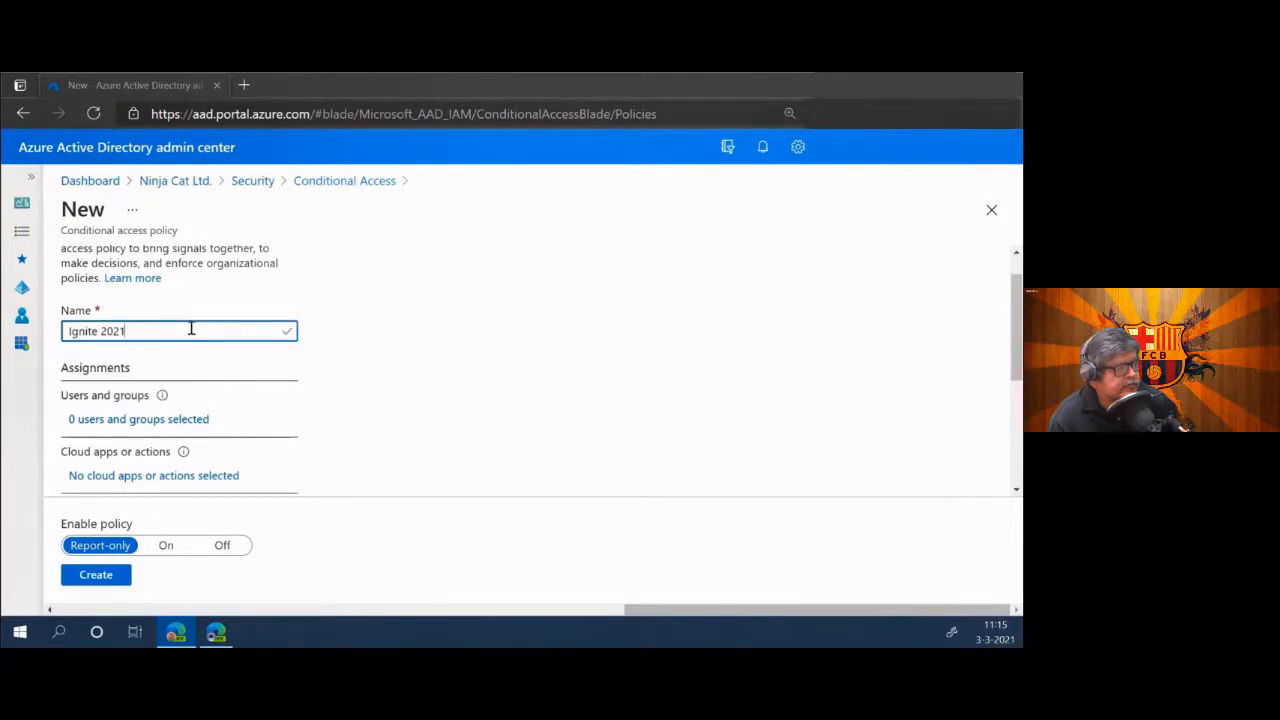
pyautogui.write(' v1')
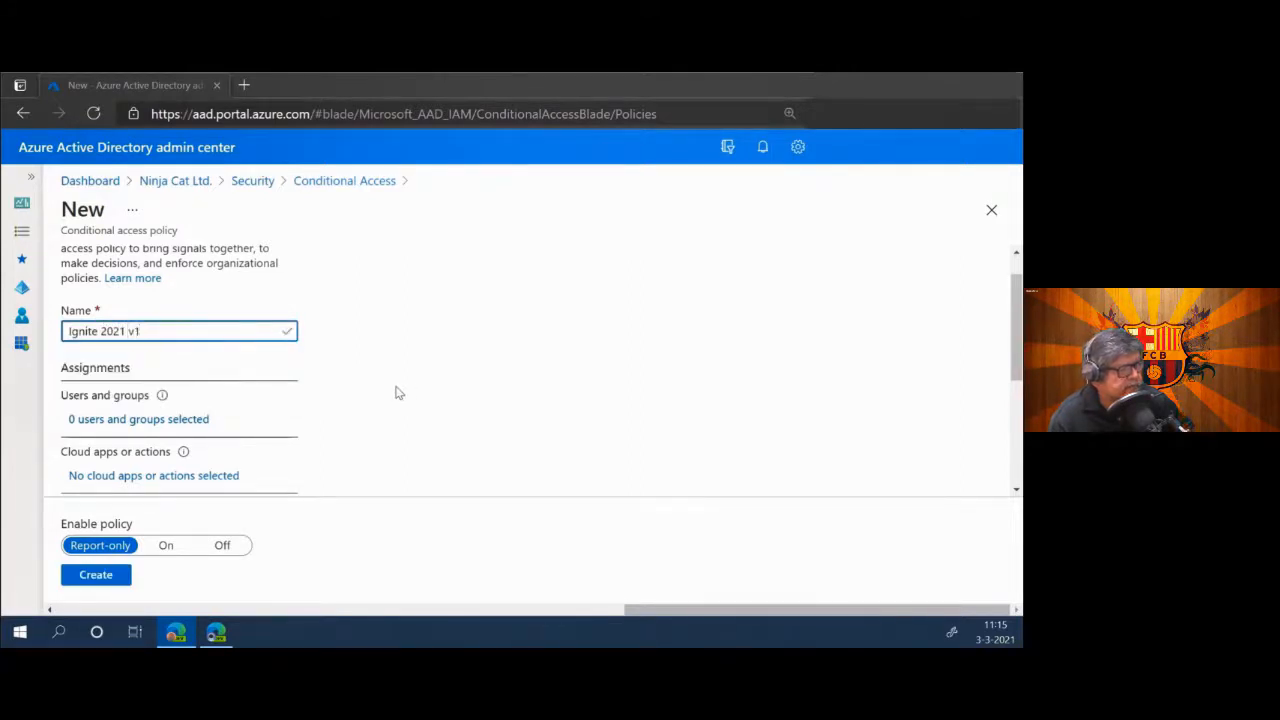
# Include all users in the policy's users and groups assignment and review the lockout notice.
pyautogui.scroll(-2, 395, 393)
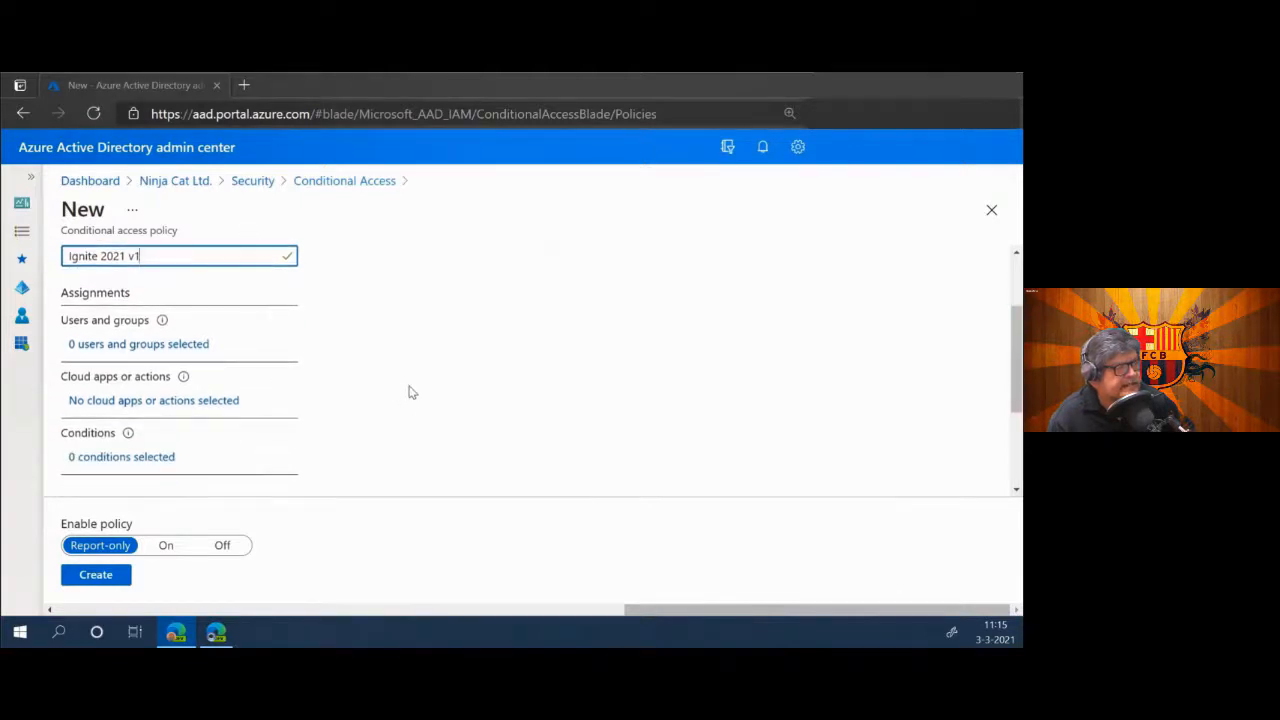
pyautogui.click(141, 345)
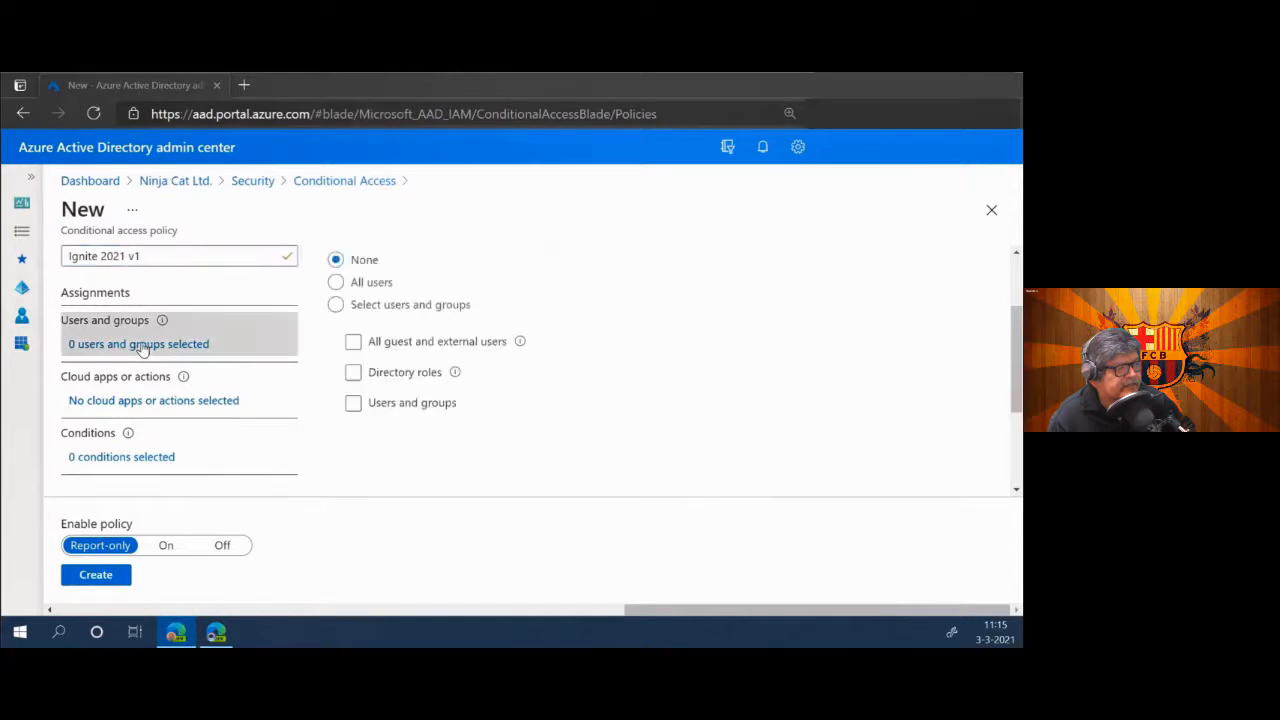
pyautogui.click(355, 287)
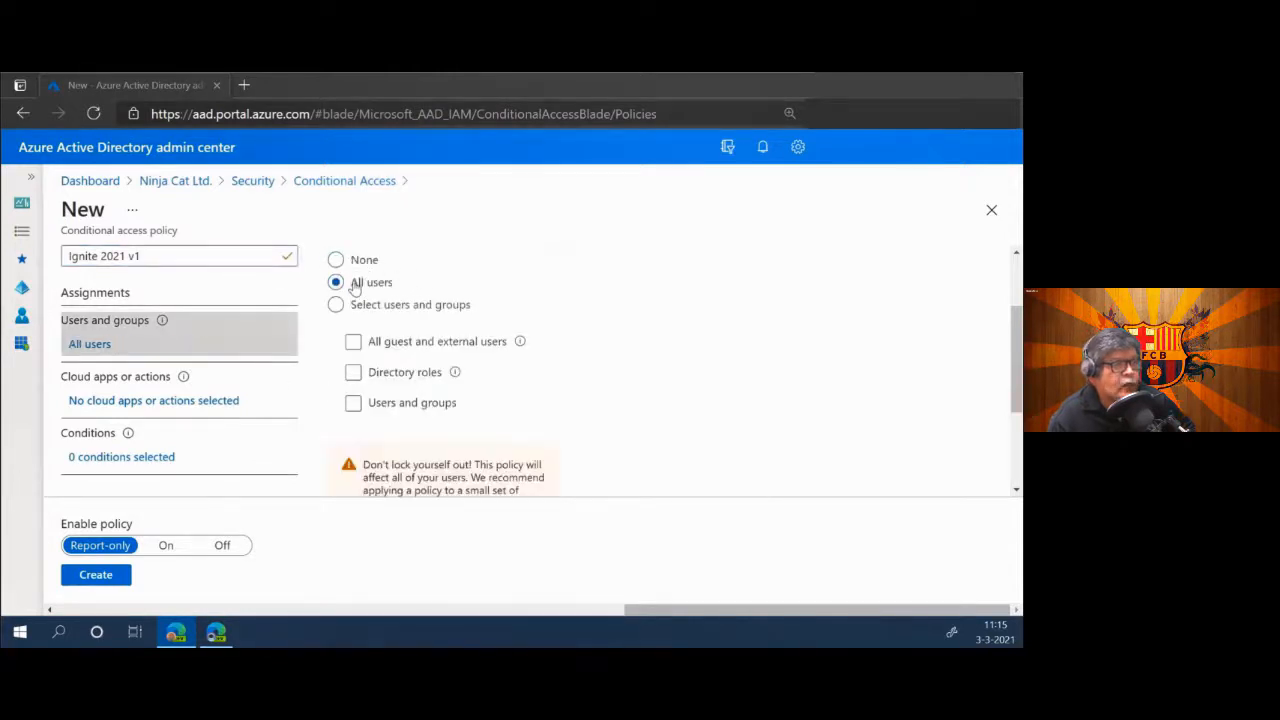
pyautogui.scroll(-2, 460, 400)
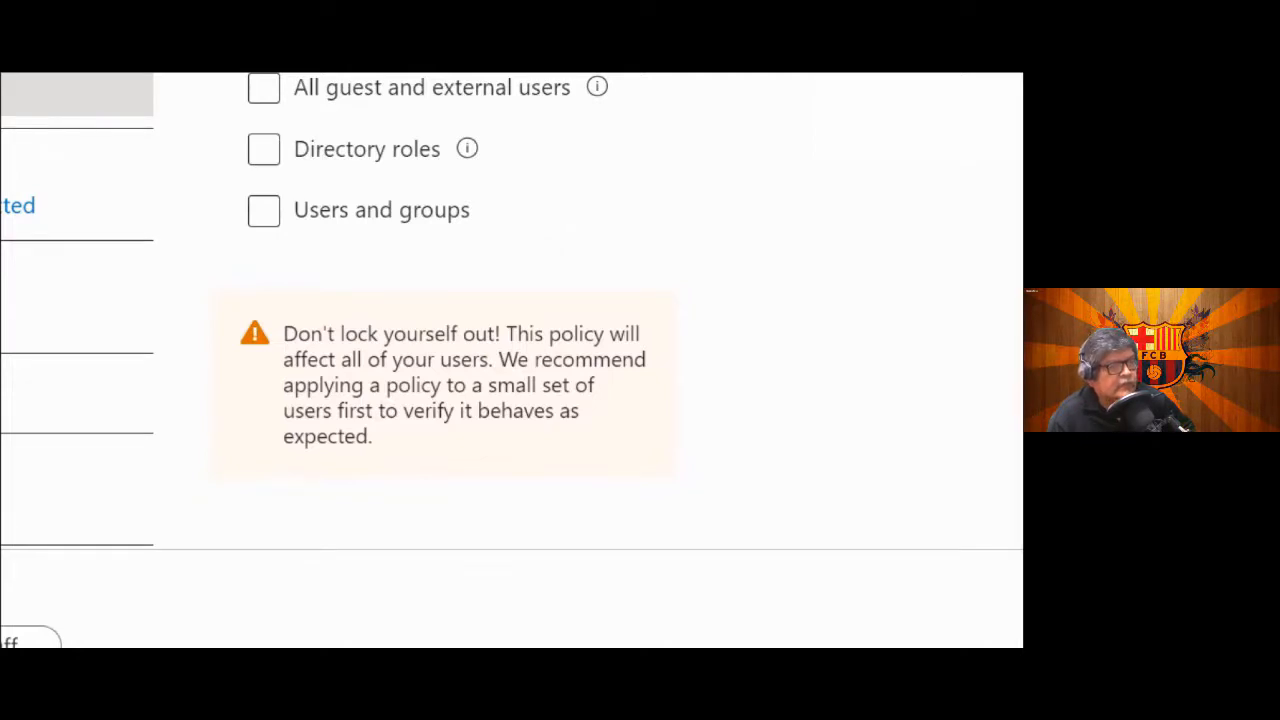
pyautogui.scroll(2, 440, 235)
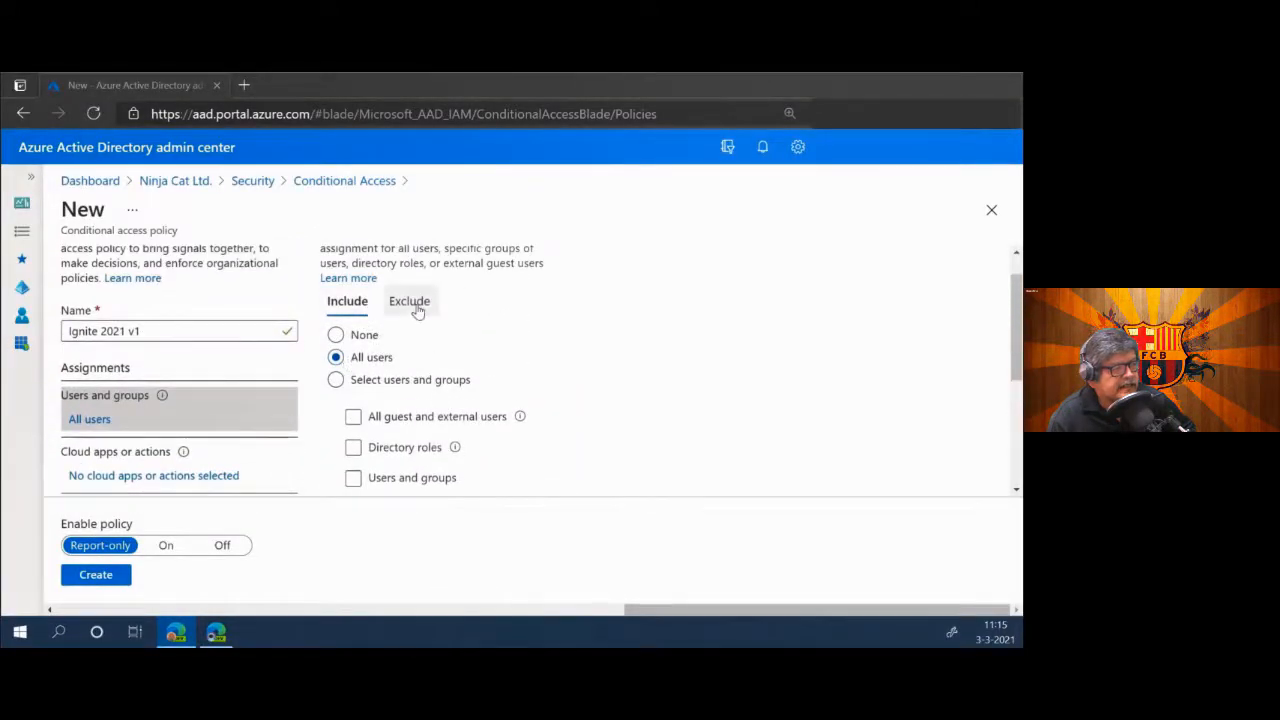
# Search the directory roles for "glob" in the policy's user exclusions and withdraw the directory roles exclusion without picking a role.
pyautogui.click(416, 309)
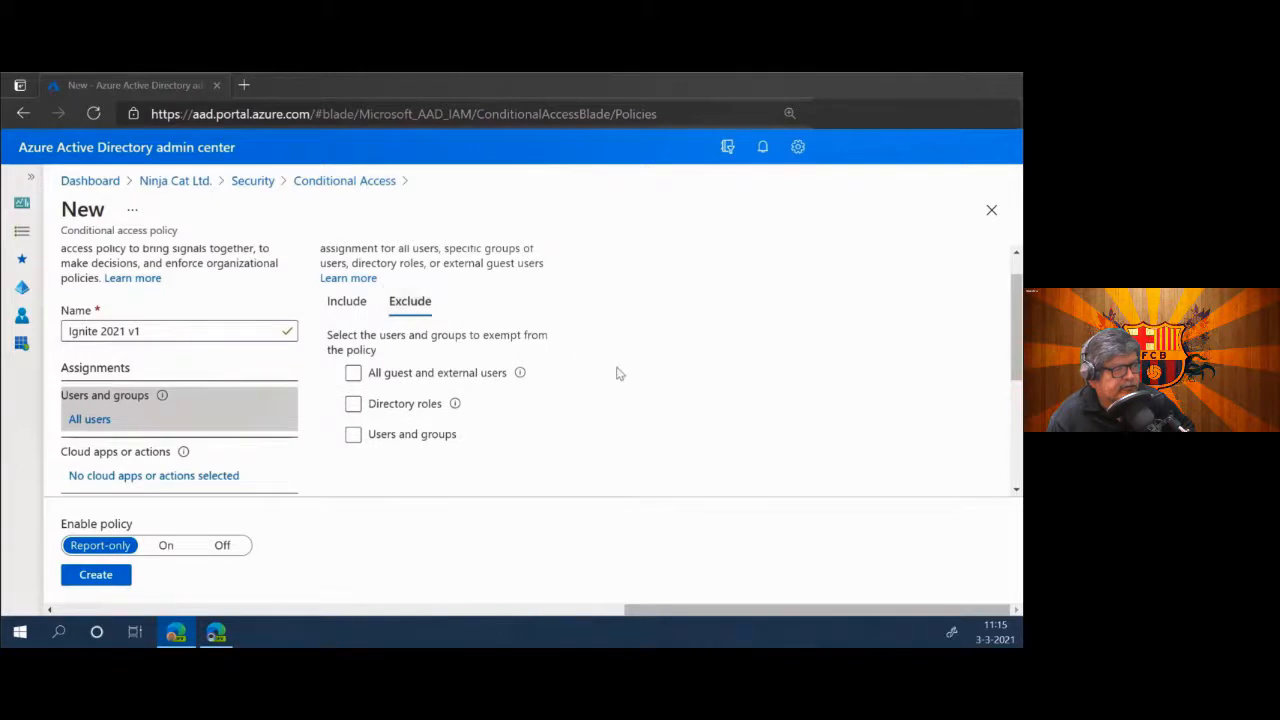
pyautogui.scroll(-1, 614, 371)
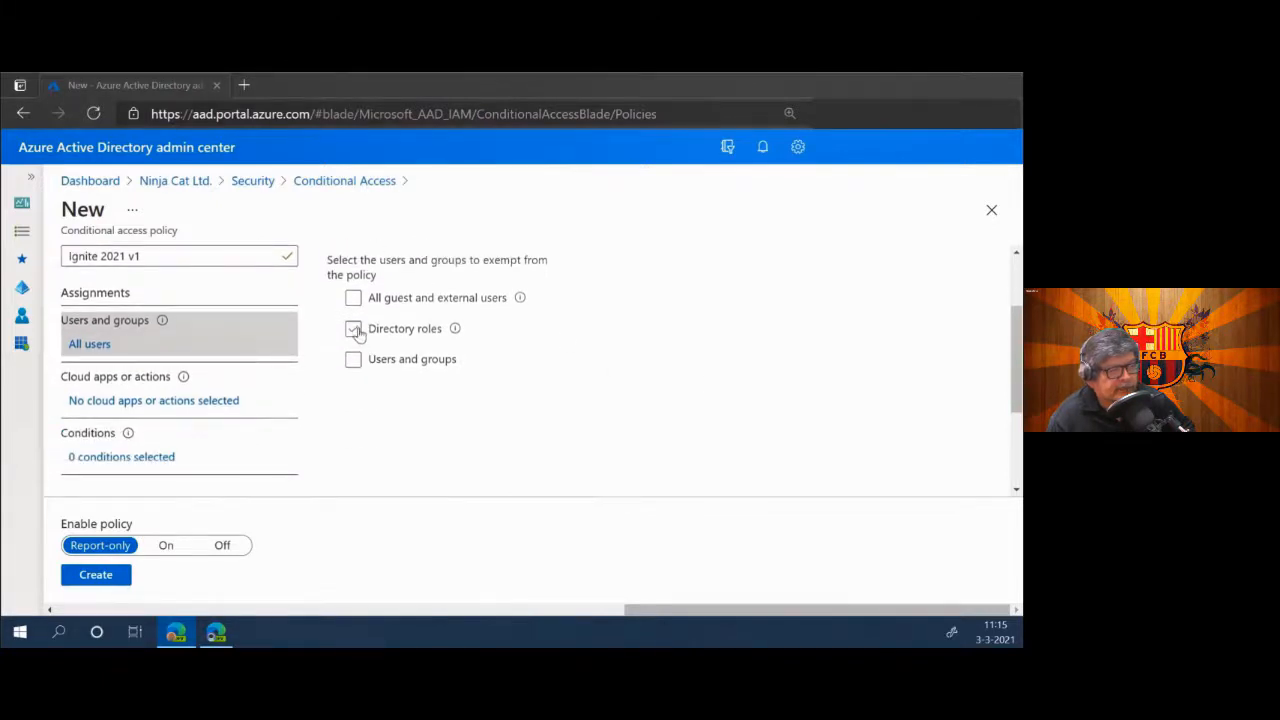
pyautogui.click(353, 328)
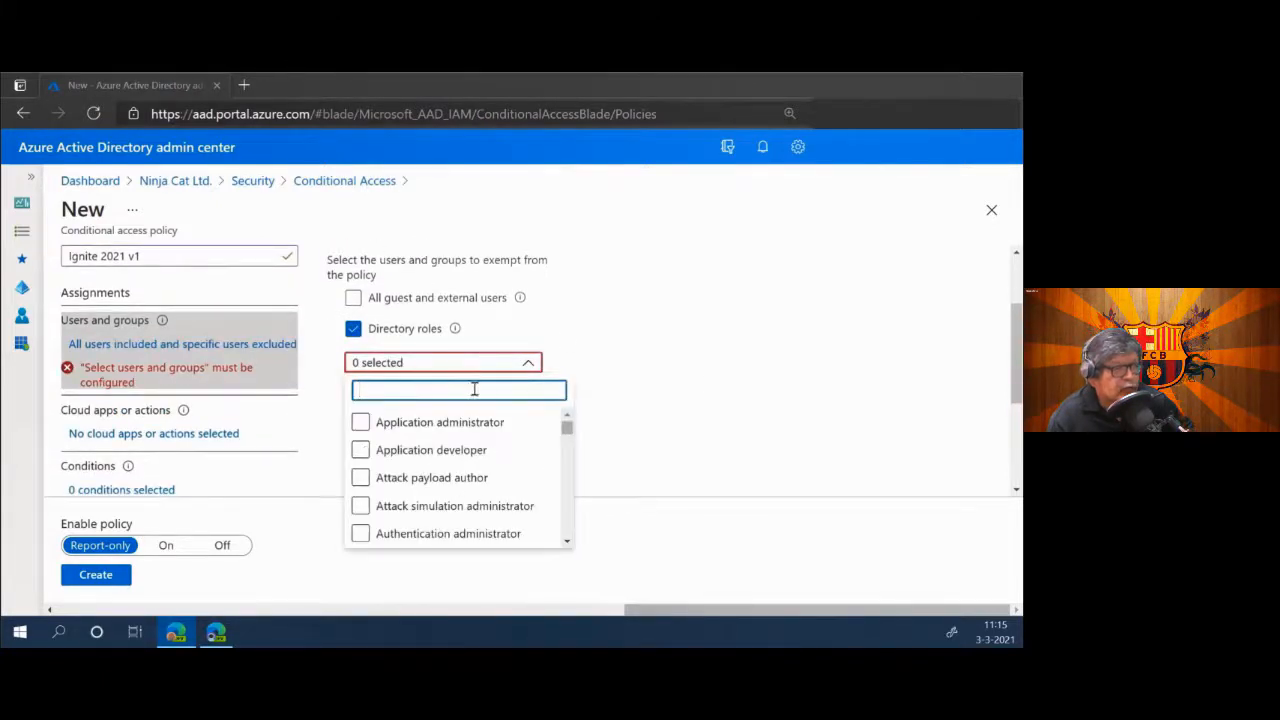
pyautogui.write('glob')
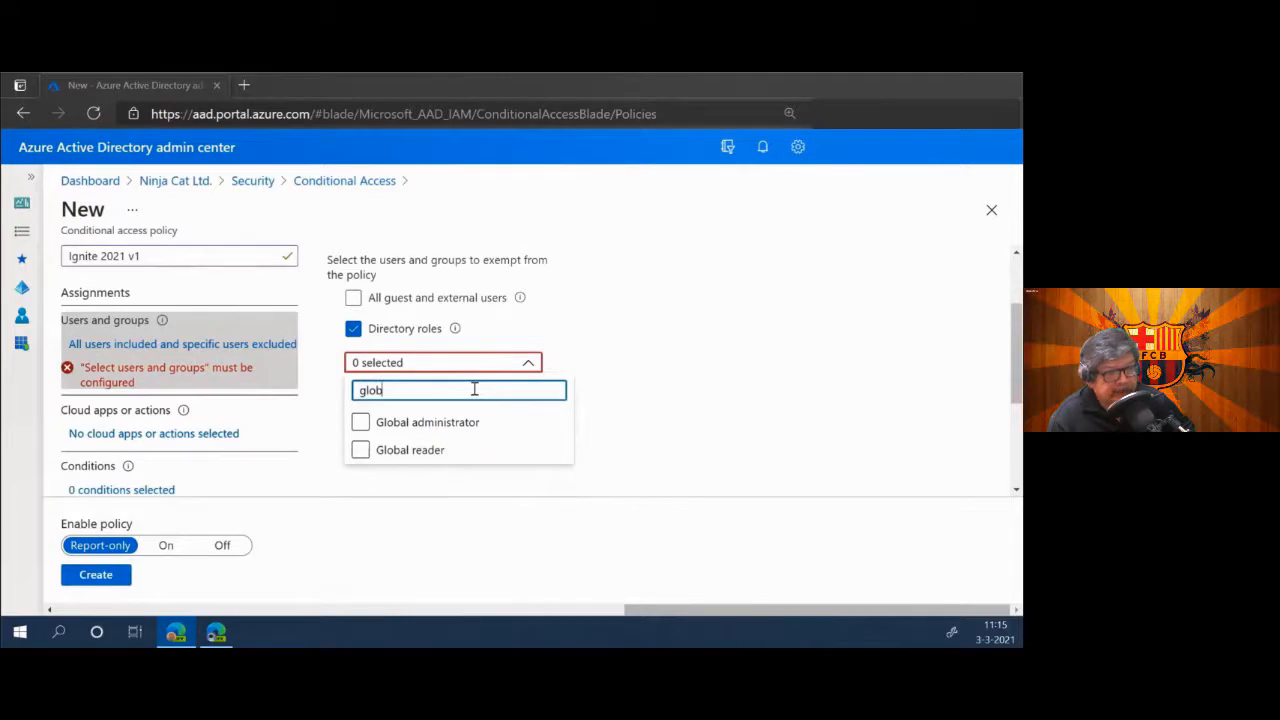
pyautogui.moveTo(474, 389); pyautogui.dragTo(334, 380)
pyautogui.press('BackSpace')
pyautogui.click(706, 377)
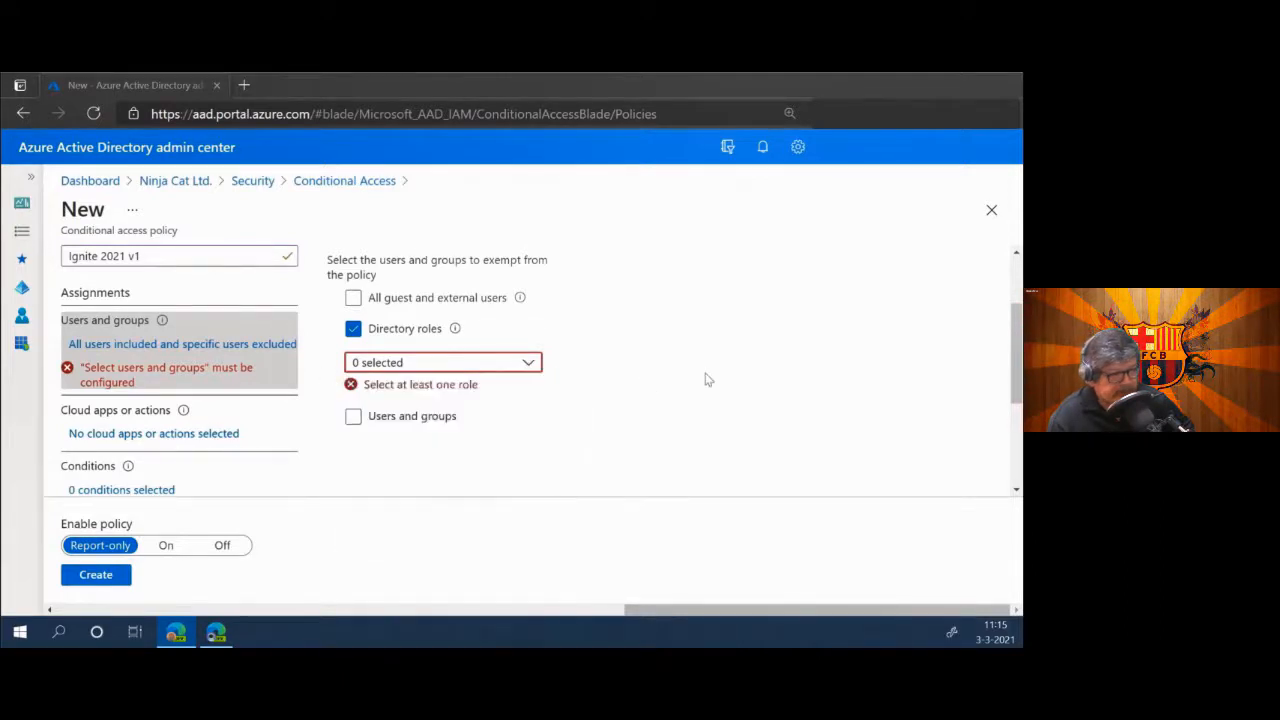
pyautogui.click(356, 330)
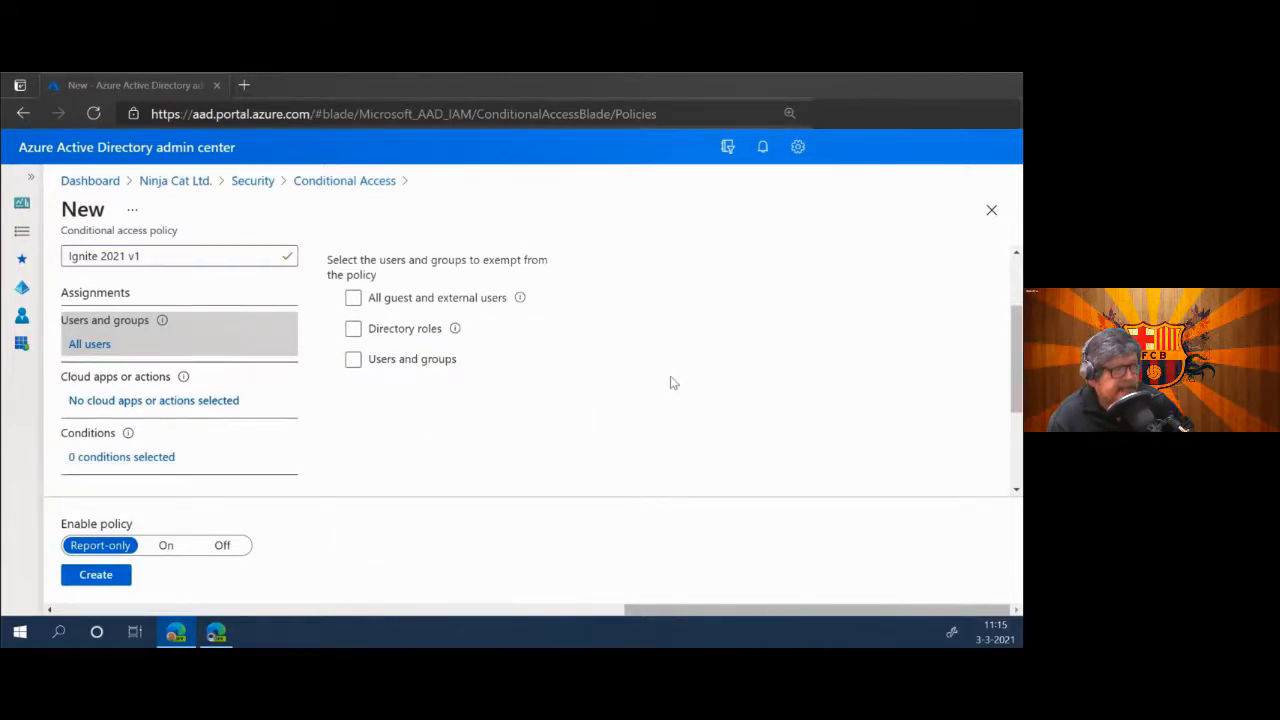
# Exclude specific users and groups from the policy, choosing the user account found with the search term "cat".
pyautogui.click(353, 360)
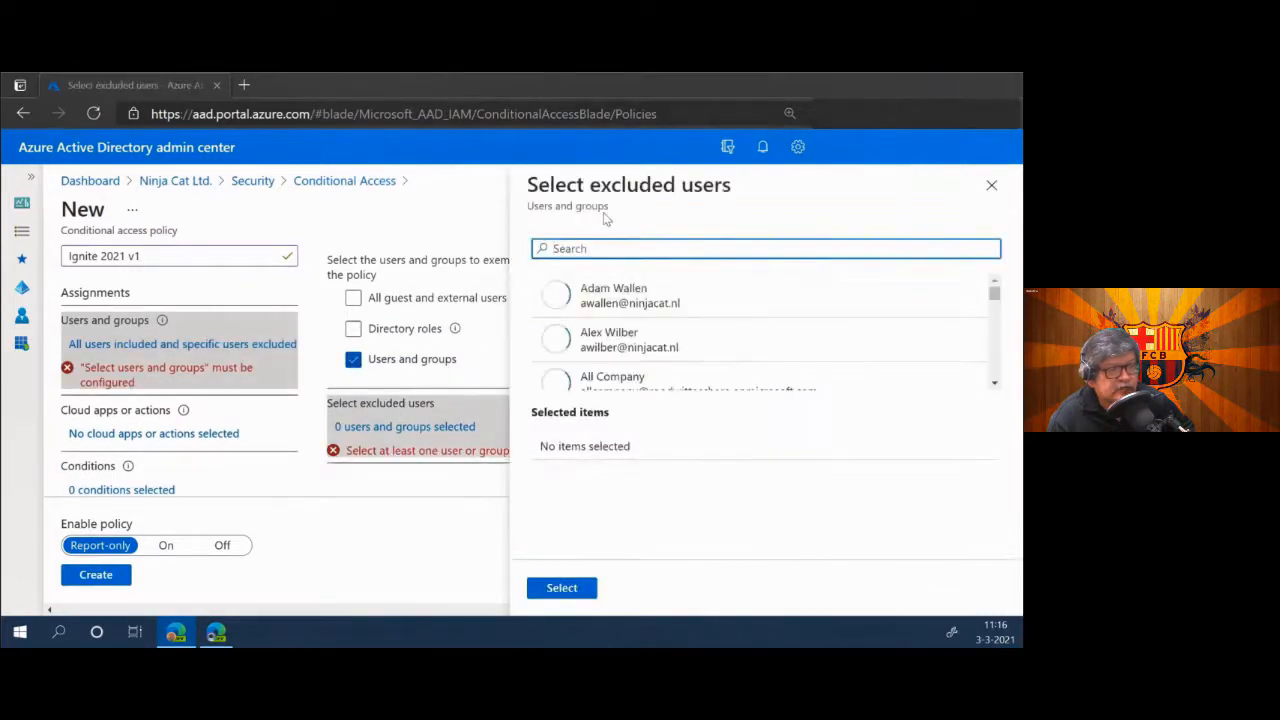
pyautogui.write('cat')
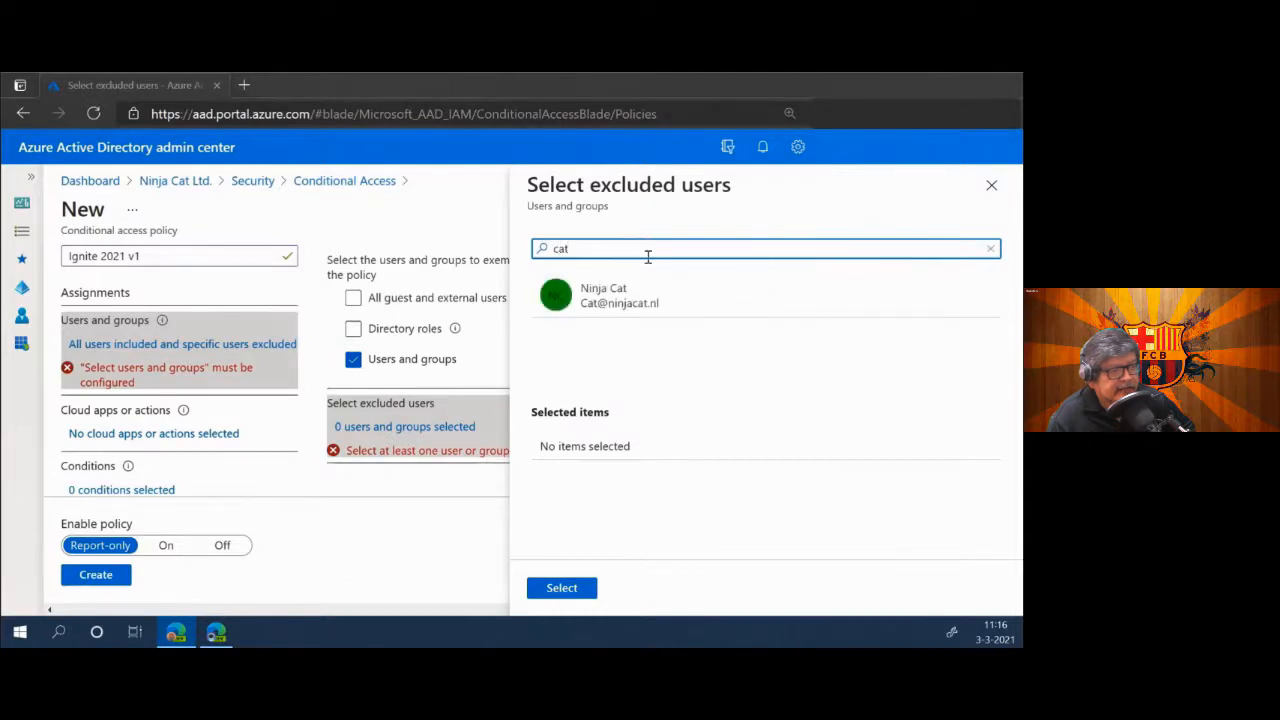
pyautogui.click(643, 295)
pyautogui.click(643, 295)
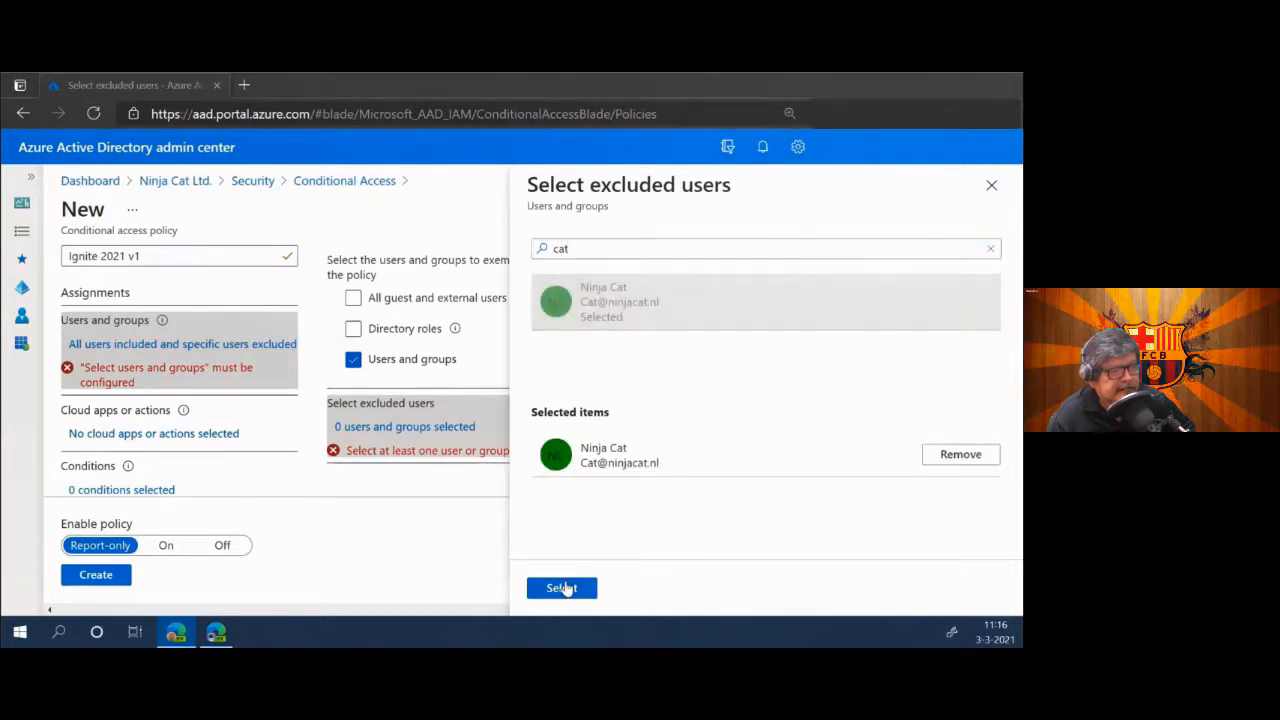
pyautogui.click(562, 588)
pyautogui.scroll(-1, 557, 397)
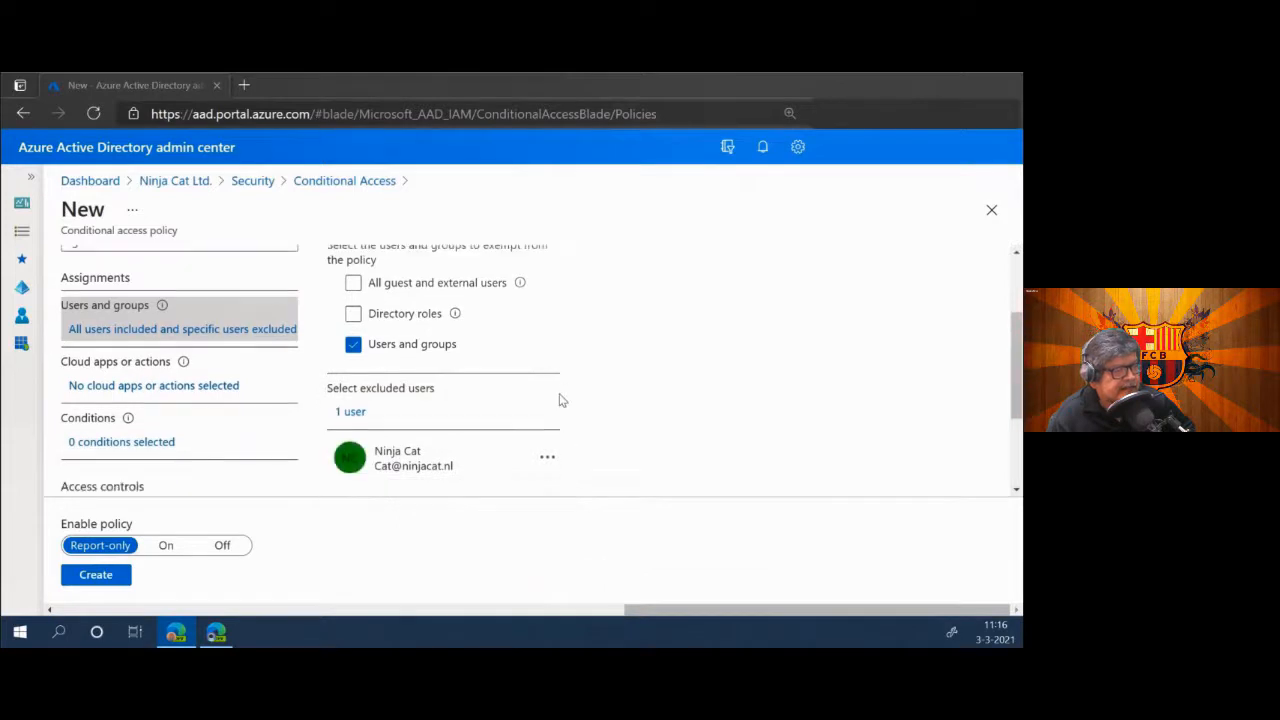
# Review the included and excluded users of the policy's users and groups assignment.
pyautogui.scroll(2, 563, 399)
pyautogui.scroll(1, 565, 393)
pyautogui.click(338, 301)
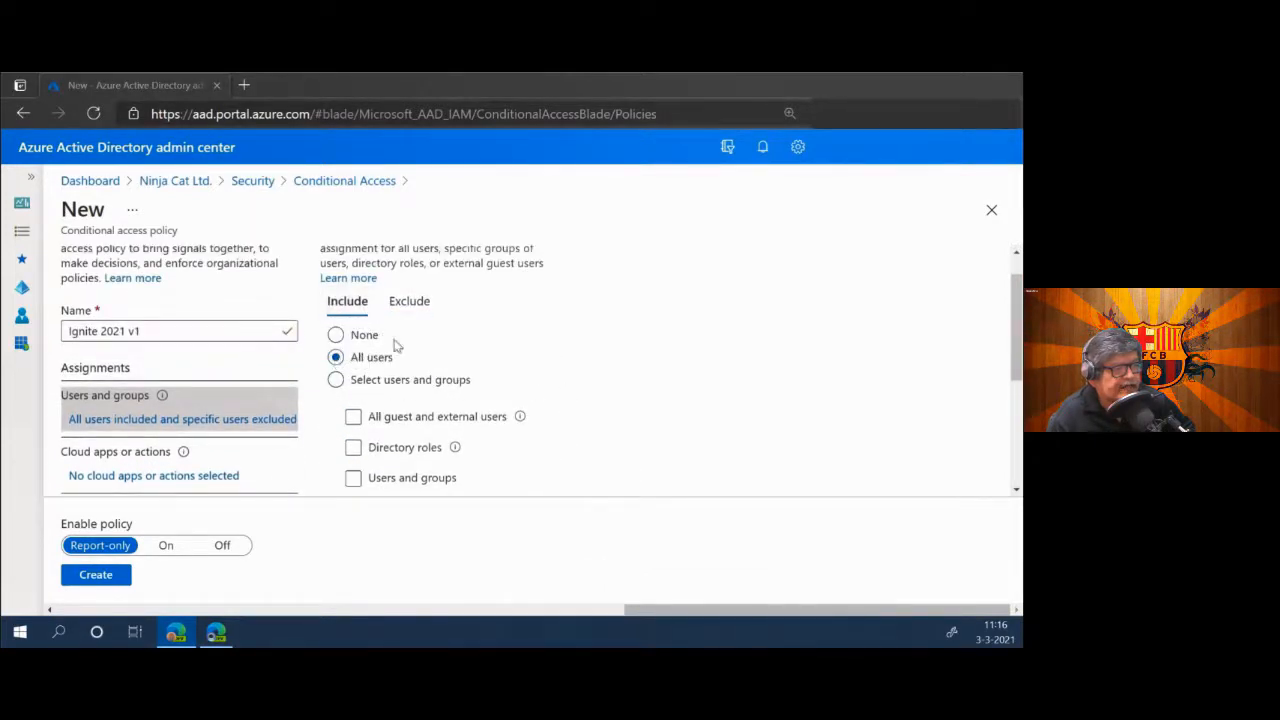
pyautogui.click(405, 302)
pyautogui.scroll(-3, 501, 390)
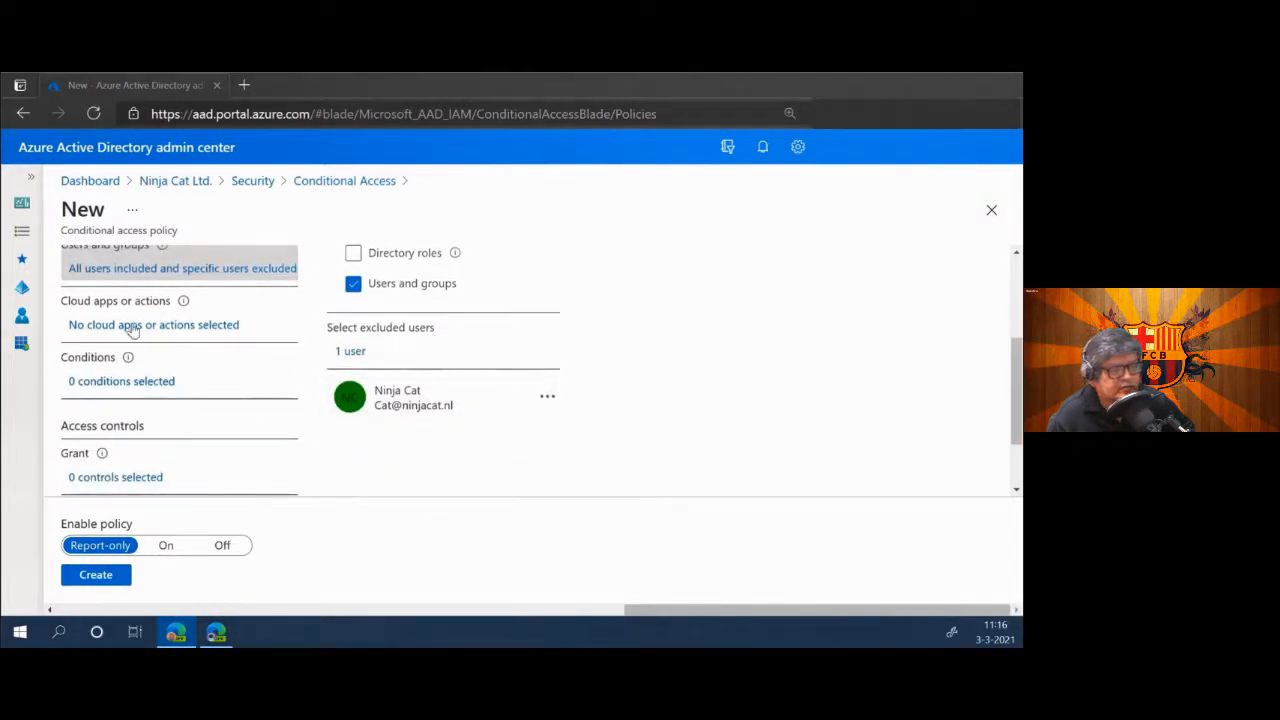
# Include all cloud apps in the policy's cloud apps or actions assignment and read the lockout warning.
pyautogui.scroll(1, 480, 345)
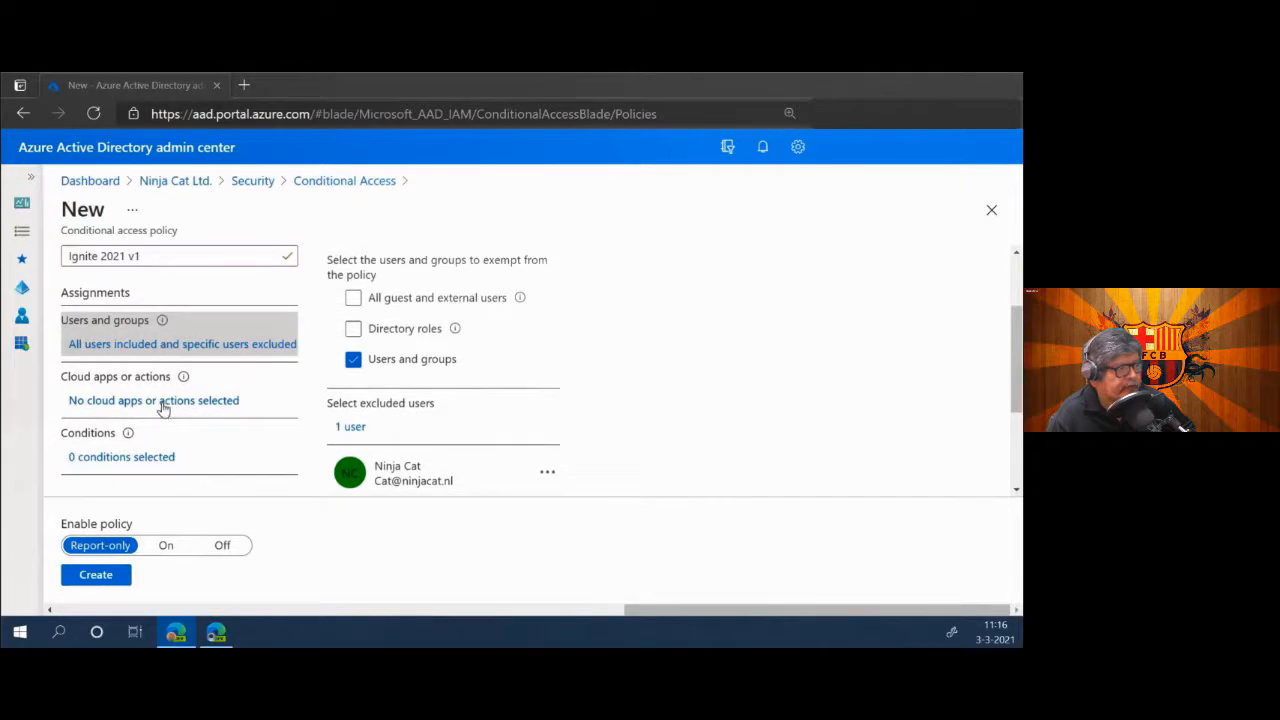
pyautogui.click(163, 405)
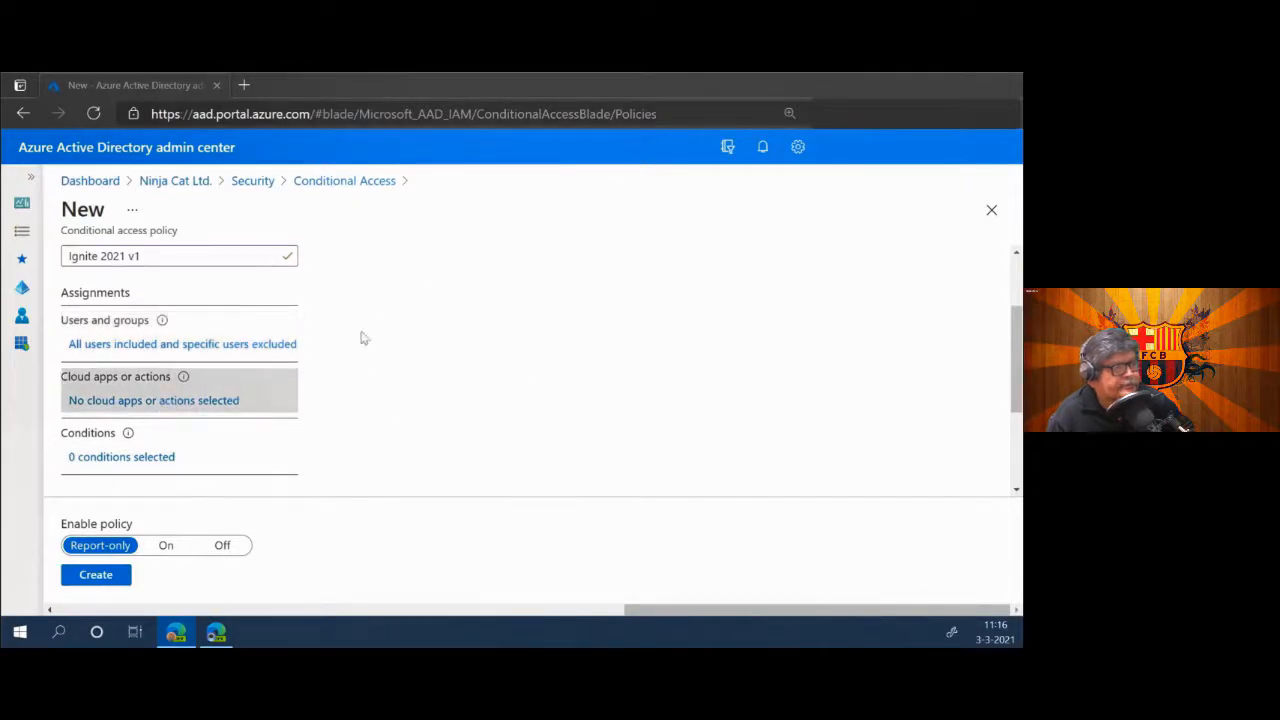
pyautogui.scroll(2, 514, 380)
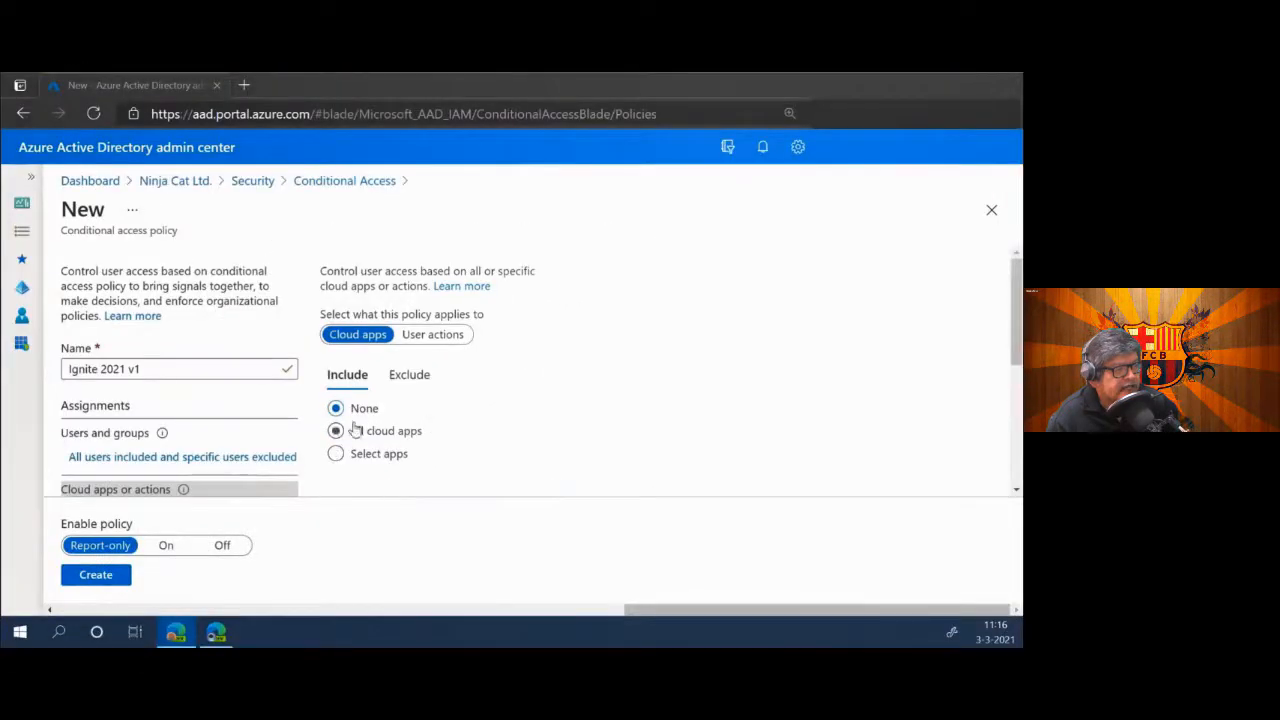
pyautogui.click(338, 431)
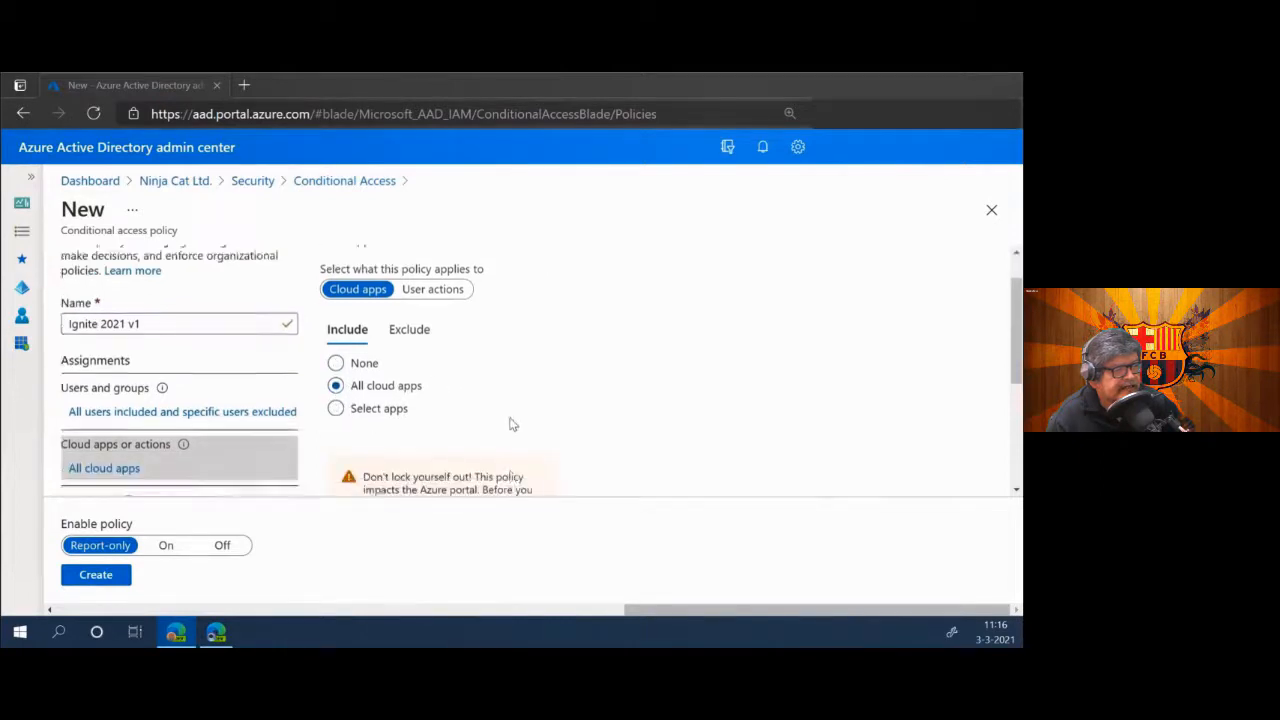
pyautogui.scroll(-2, 510, 424)
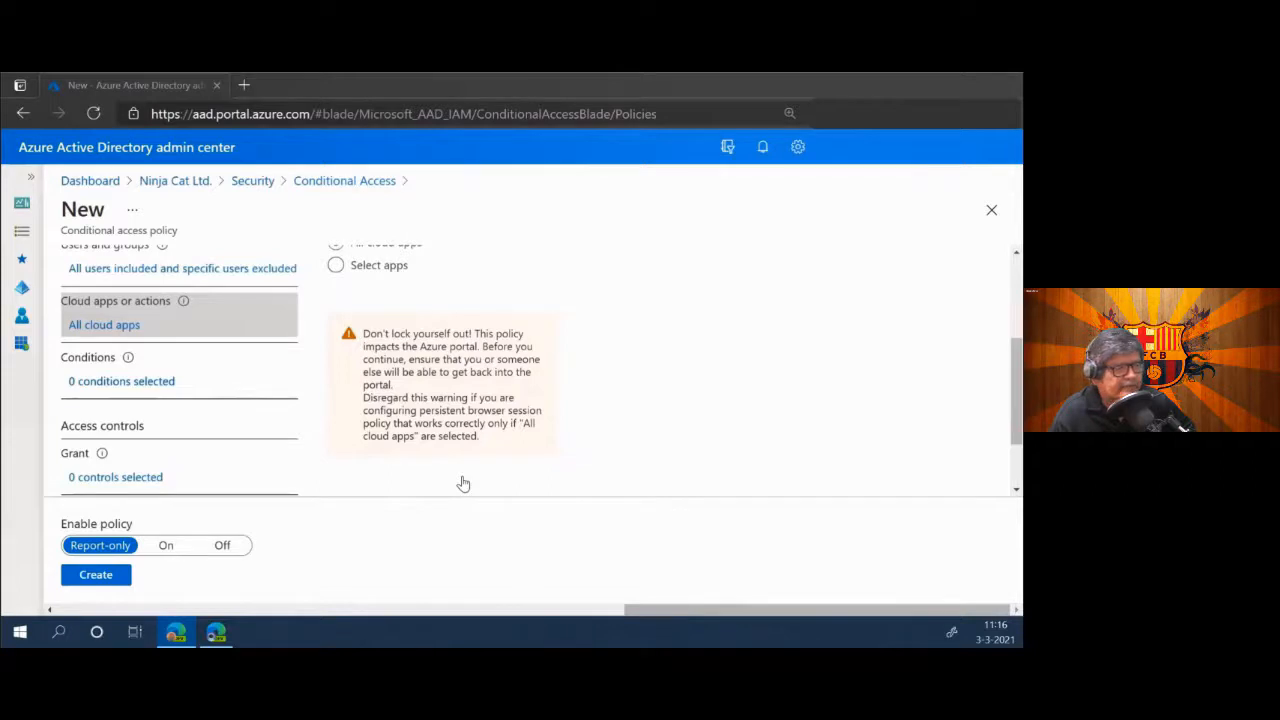
# Browse the list of individually selectable cloud apps without choosing any, and set the included cloud apps to None.
pyautogui.scroll(1, 463, 483)
pyautogui.click(336, 378)
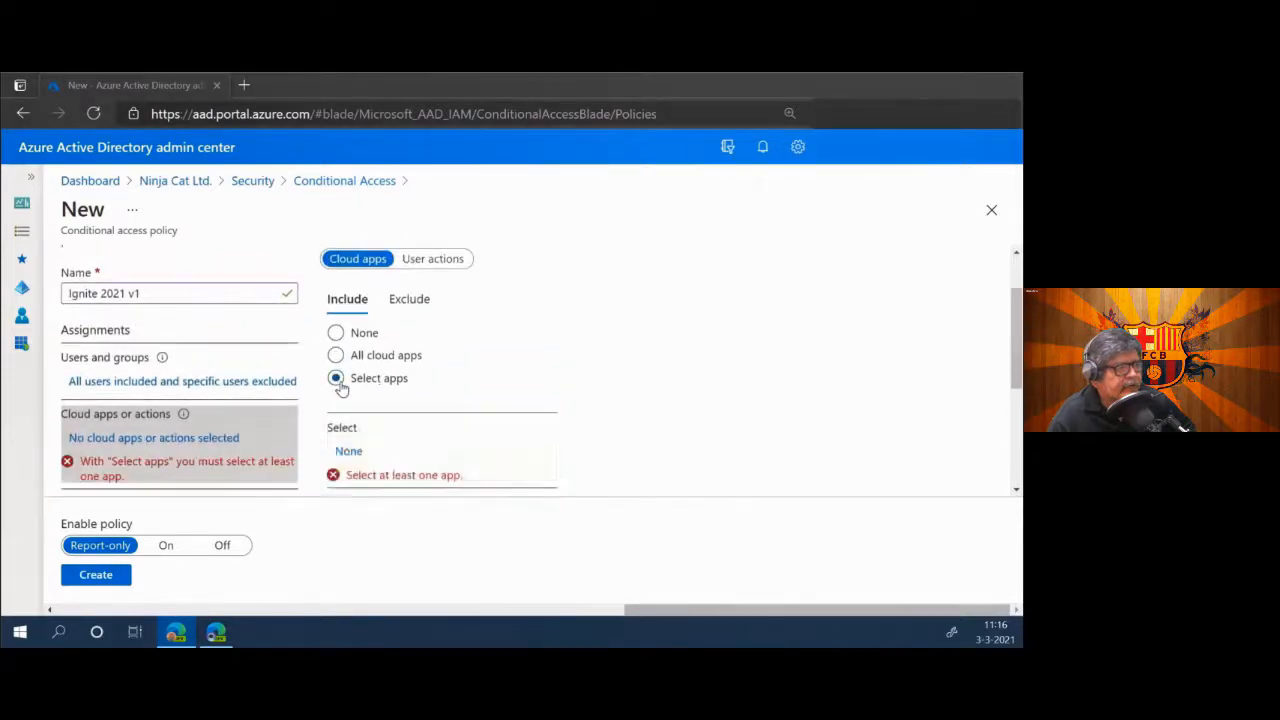
pyautogui.click(348, 449)
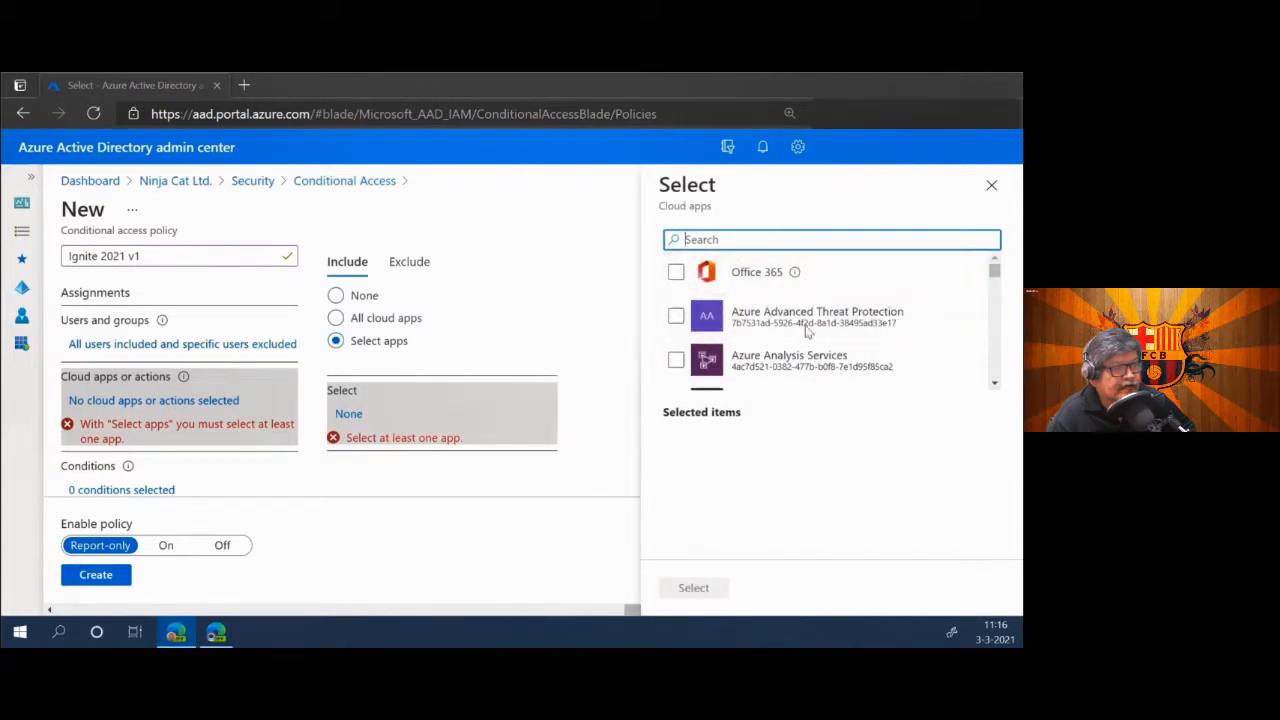
pyautogui.scroll(-3, 886, 306)
pyautogui.scroll(-10, 928, 304)
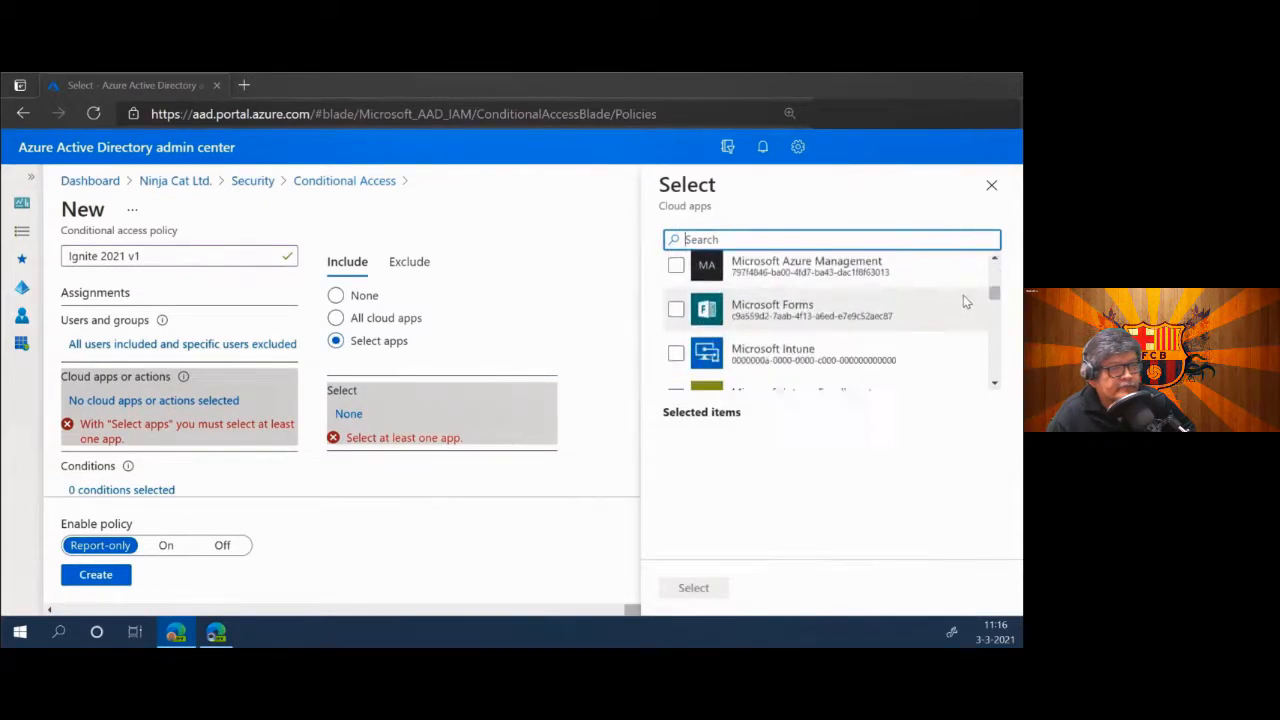
pyautogui.scroll(-2, 965, 311)
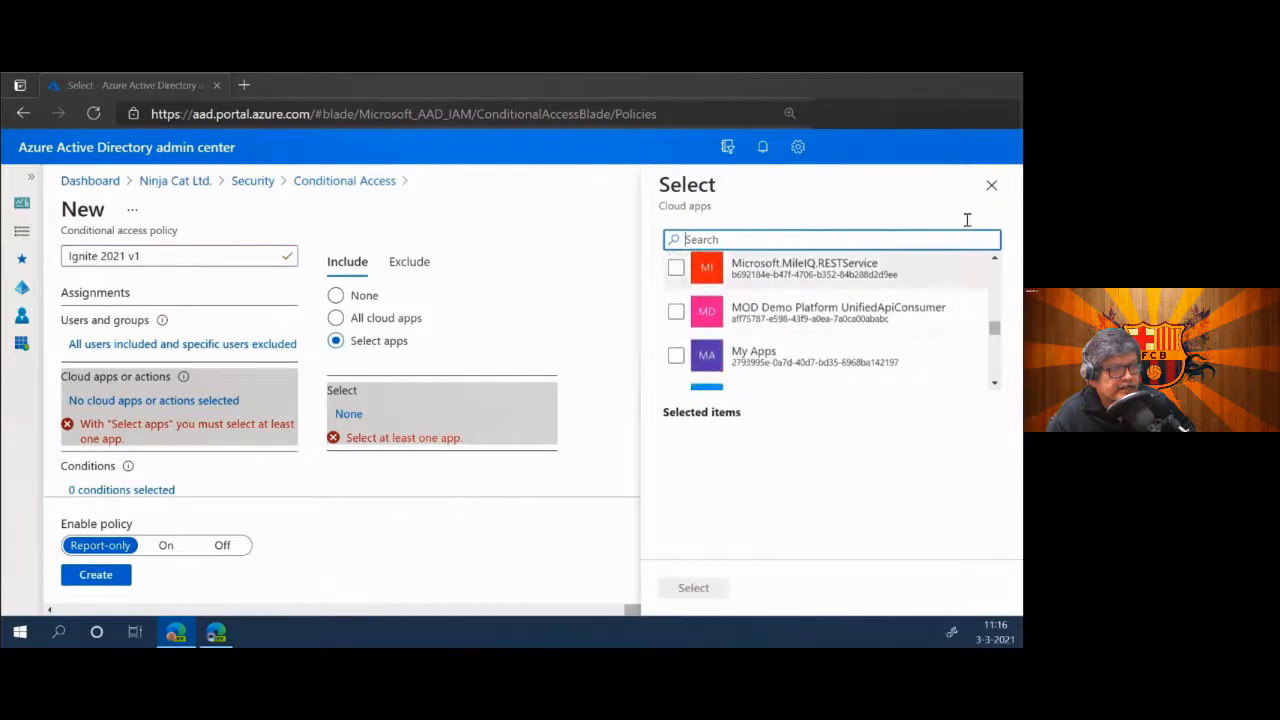
pyautogui.click(989, 185)
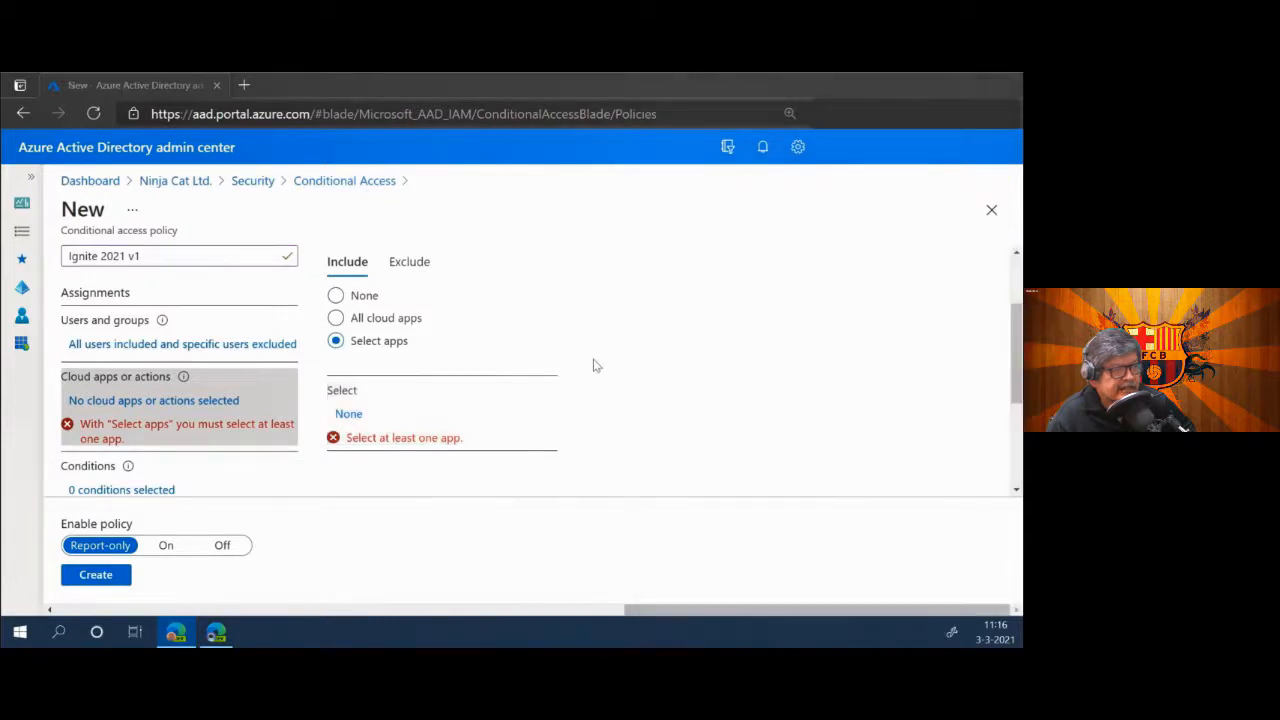
pyautogui.scroll(1, 594, 363)
pyautogui.click(335, 370)
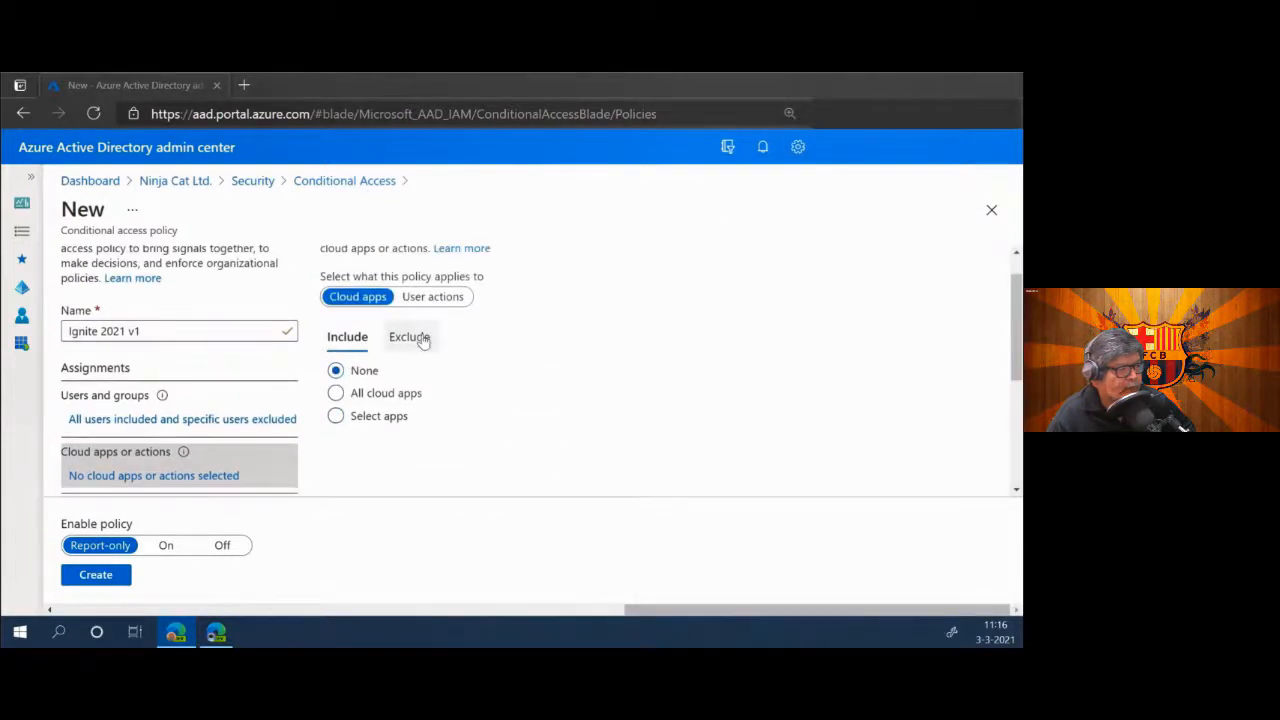
# Examine the include and exclude options for cloud apps and the available user actions, returning the policy target to cloud apps.
pyautogui.click(411, 337)
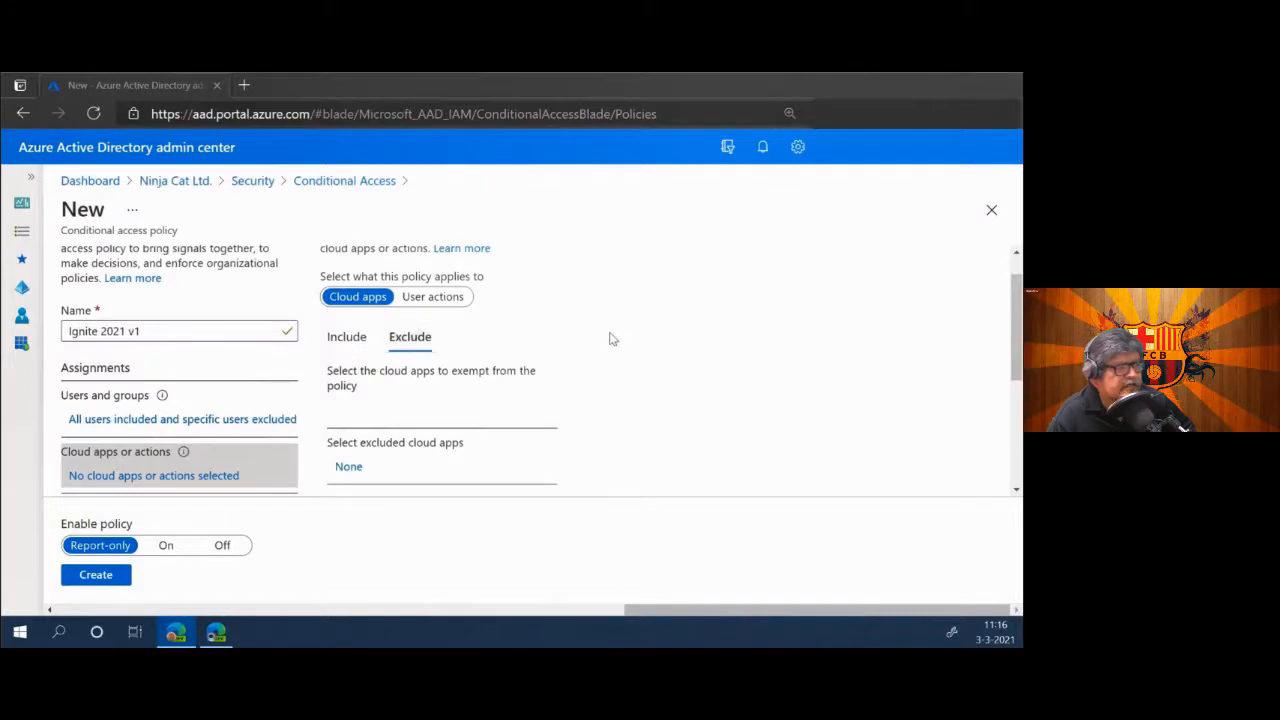
pyautogui.scroll(-1, 480, 492)
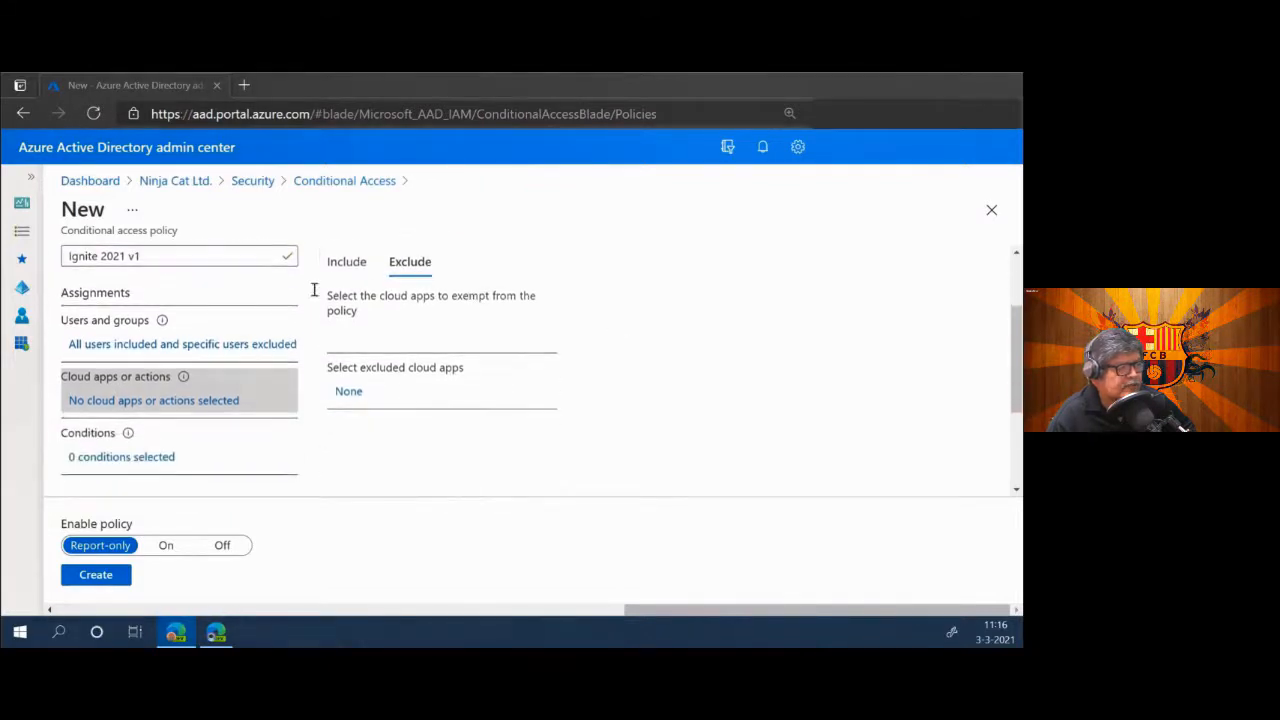
pyautogui.click(333, 266)
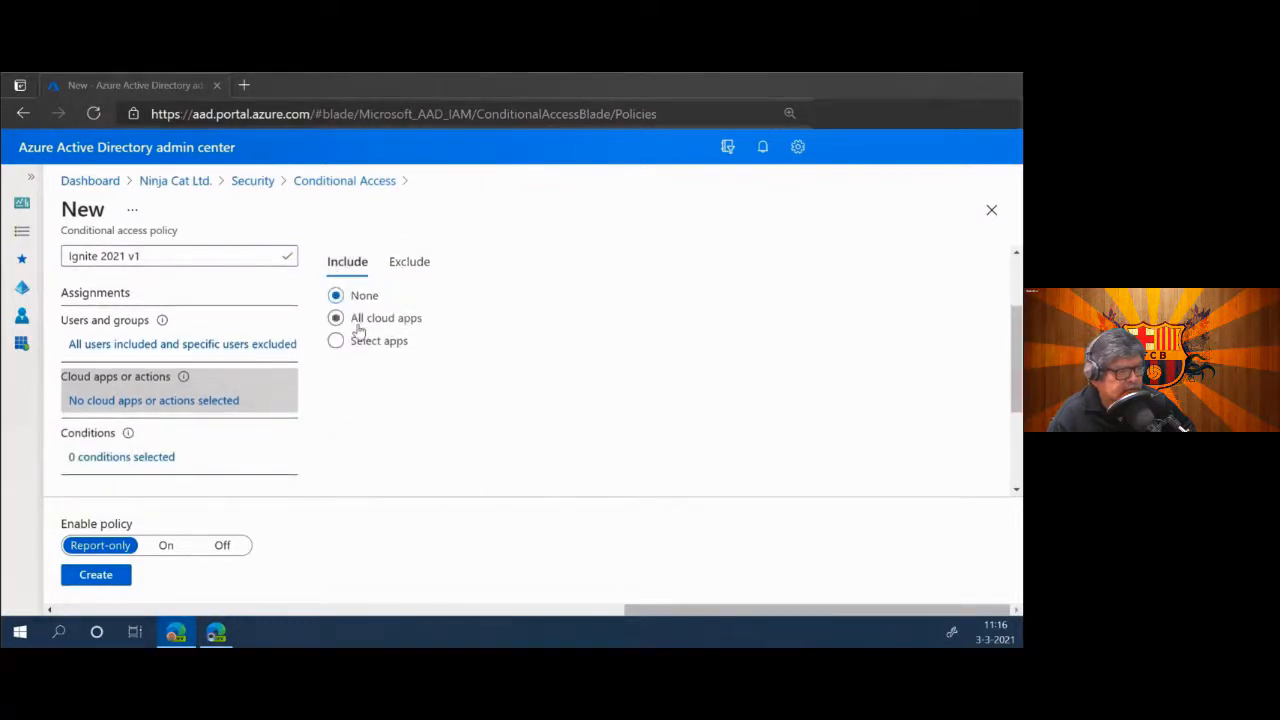
pyautogui.click(414, 266)
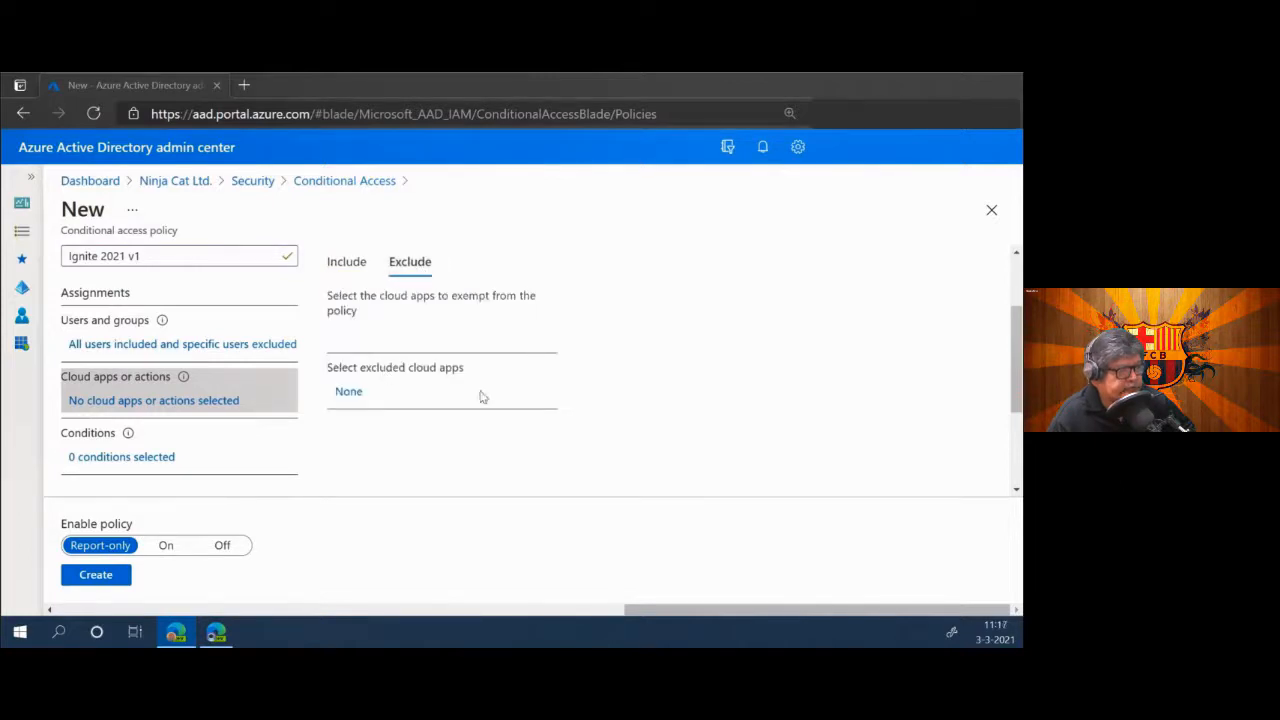
pyautogui.scroll(1, 370, 374)
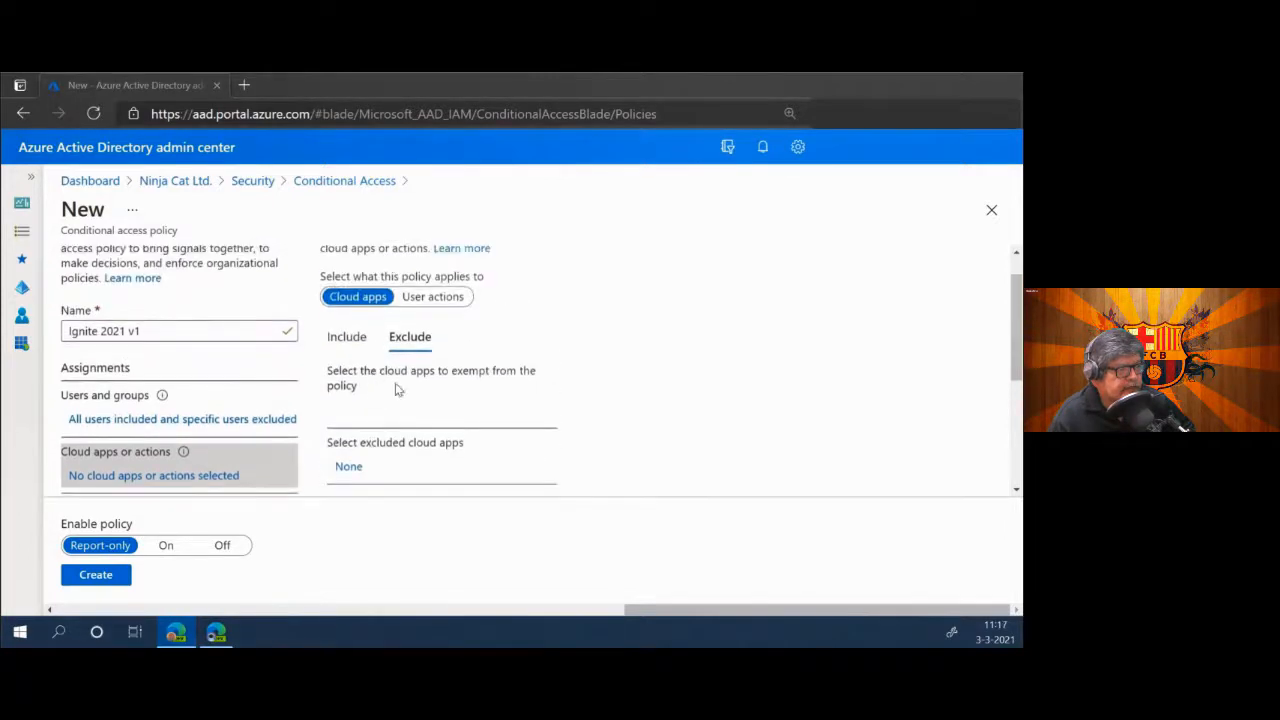
pyautogui.click(446, 303)
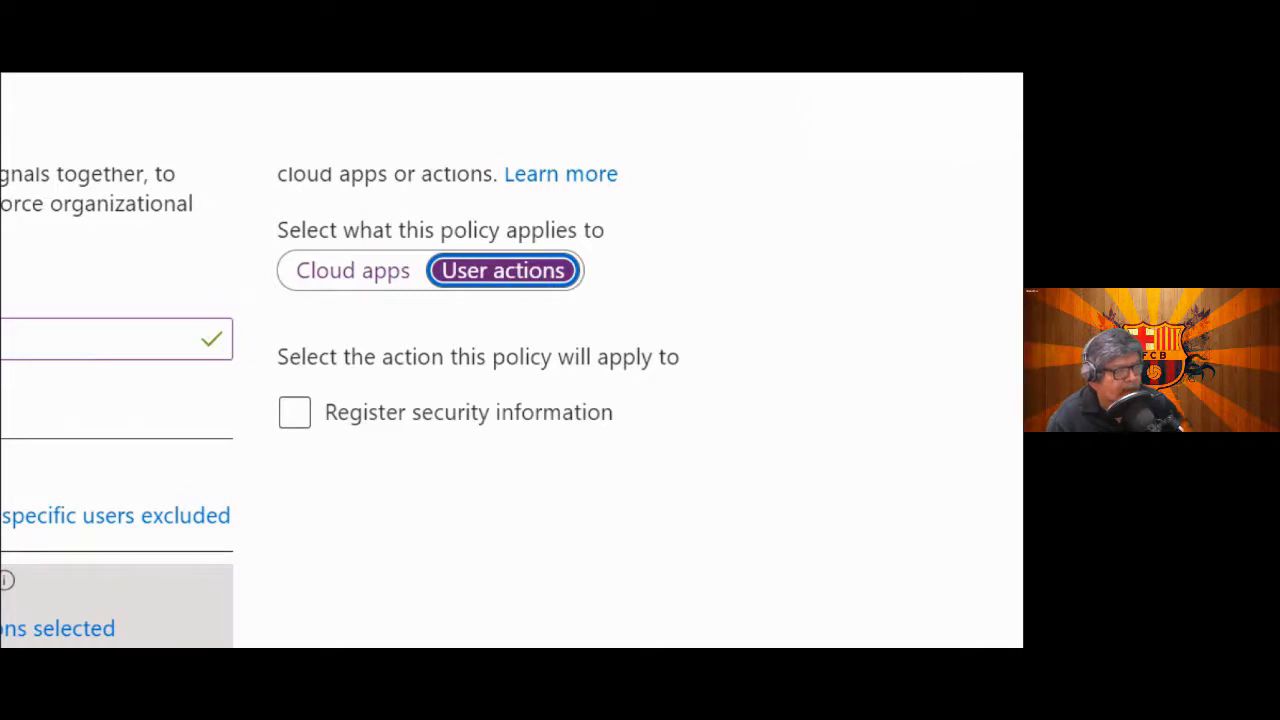
pyautogui.click(352, 270)
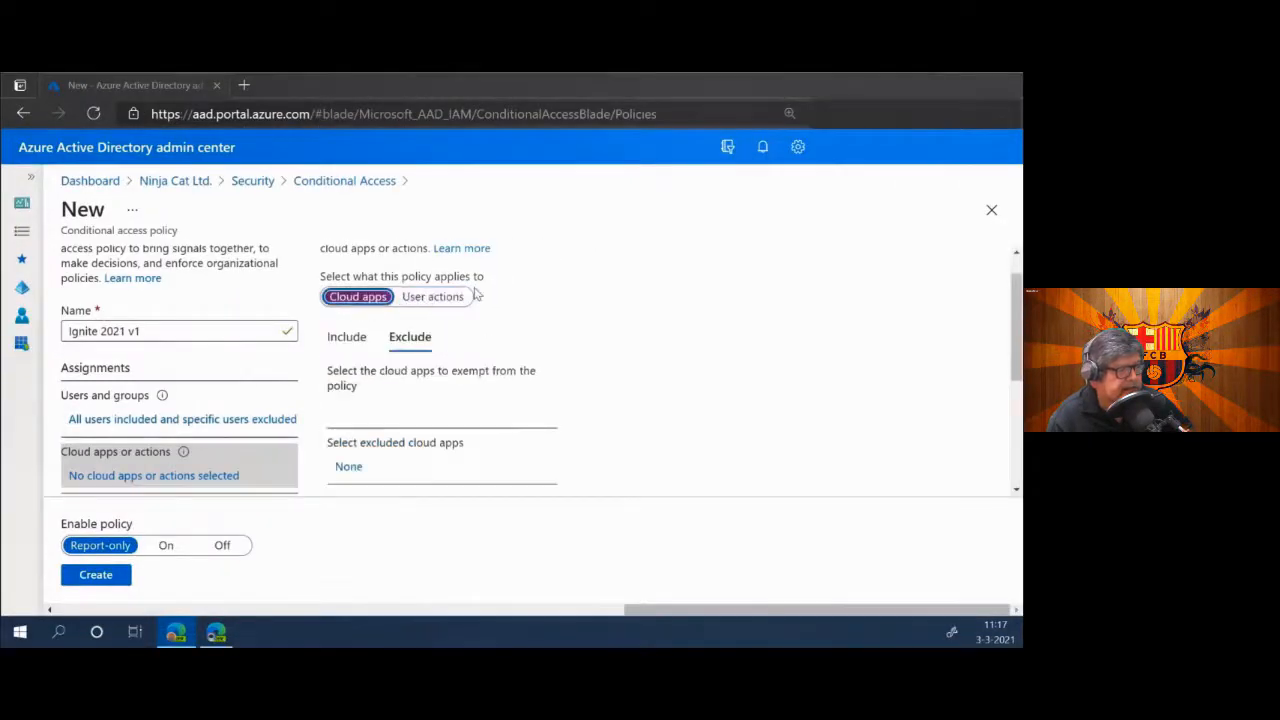
# Exclude the My Apps cloud app from the policy, finding it with the search term "my".
pyautogui.scroll(-1, 480, 350)
pyautogui.click(345, 391)
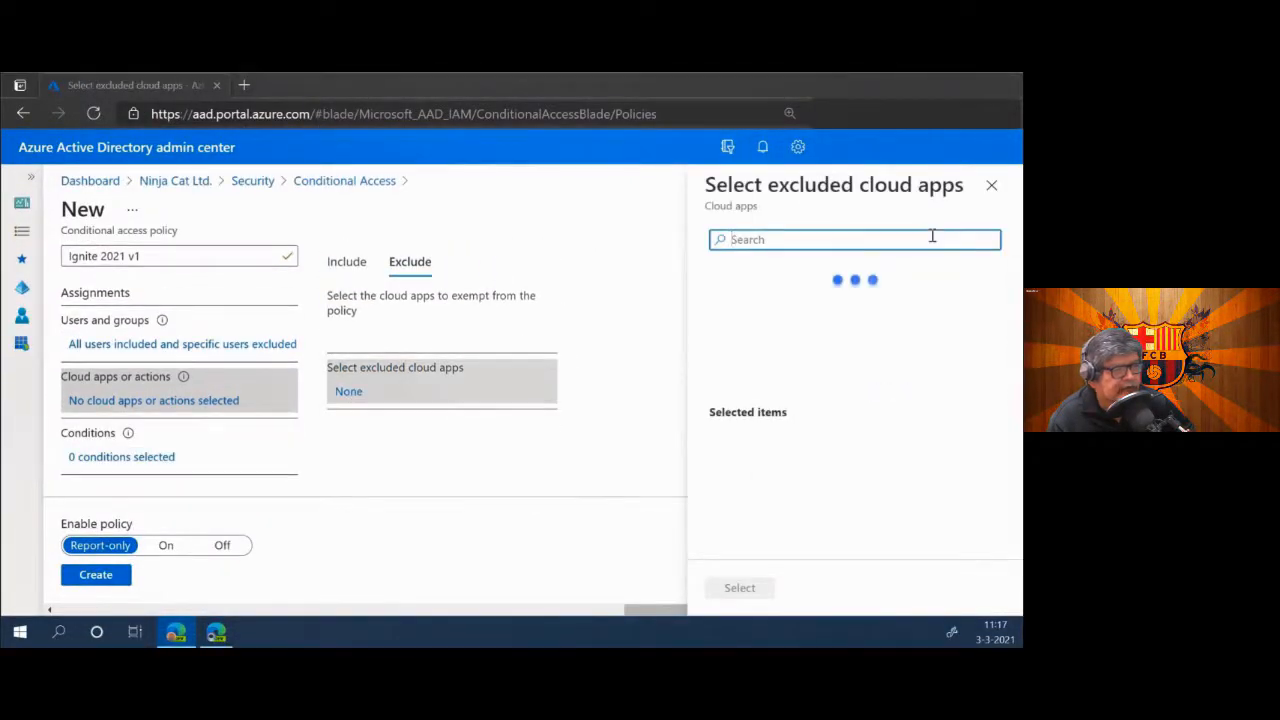
pyautogui.write('myapps')
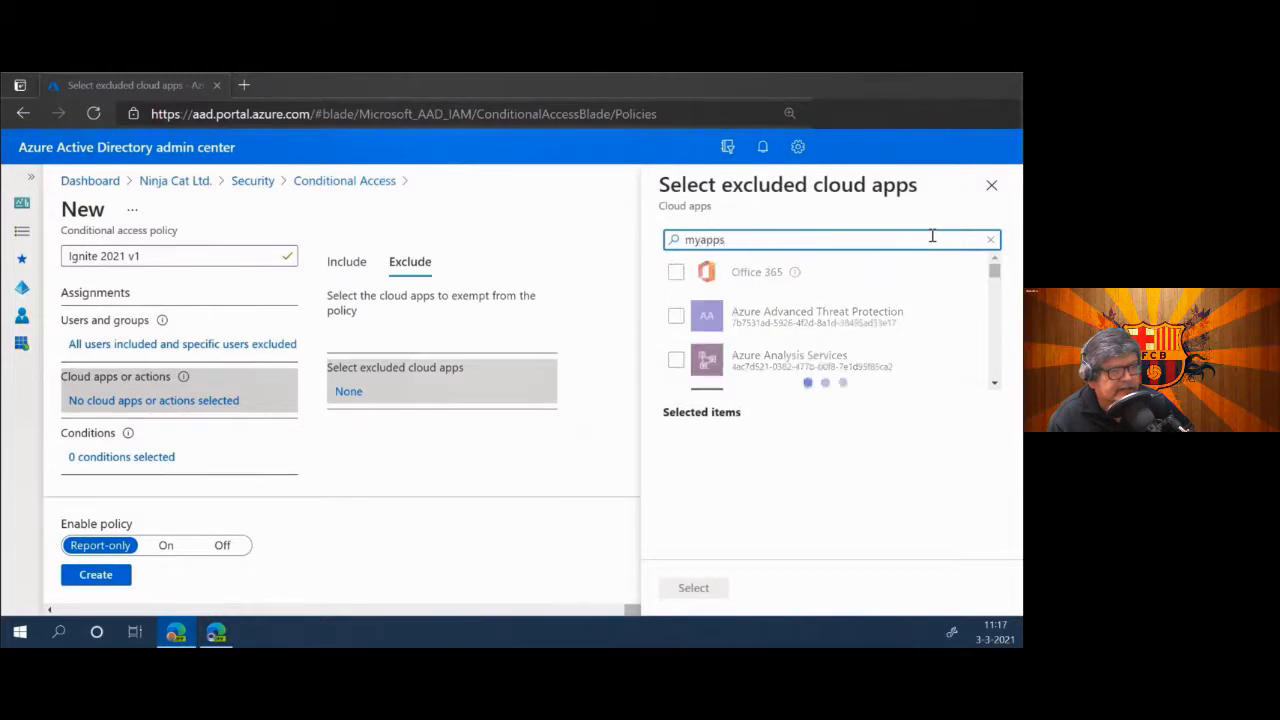
pyautogui.press('BackSpace')
pyautogui.press('BackSpace')
pyautogui.press('BackSpace')
pyautogui.press('BackSpace')
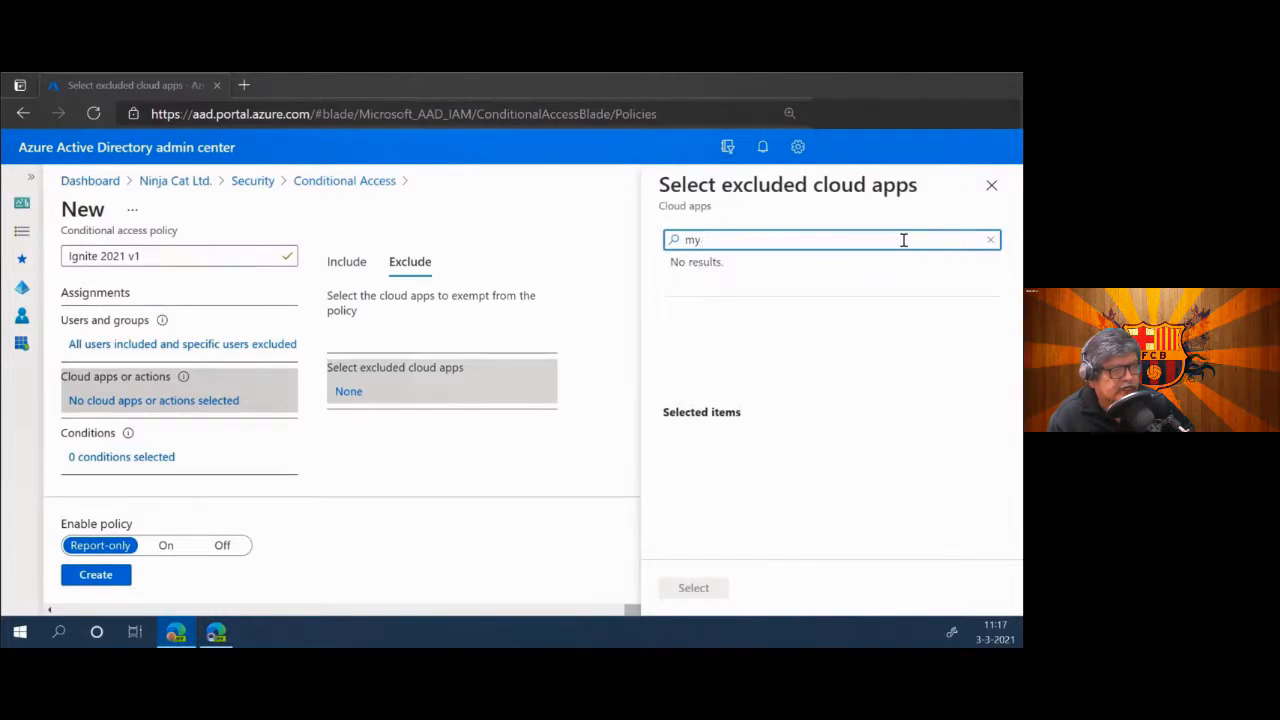
pyautogui.click(677, 274)
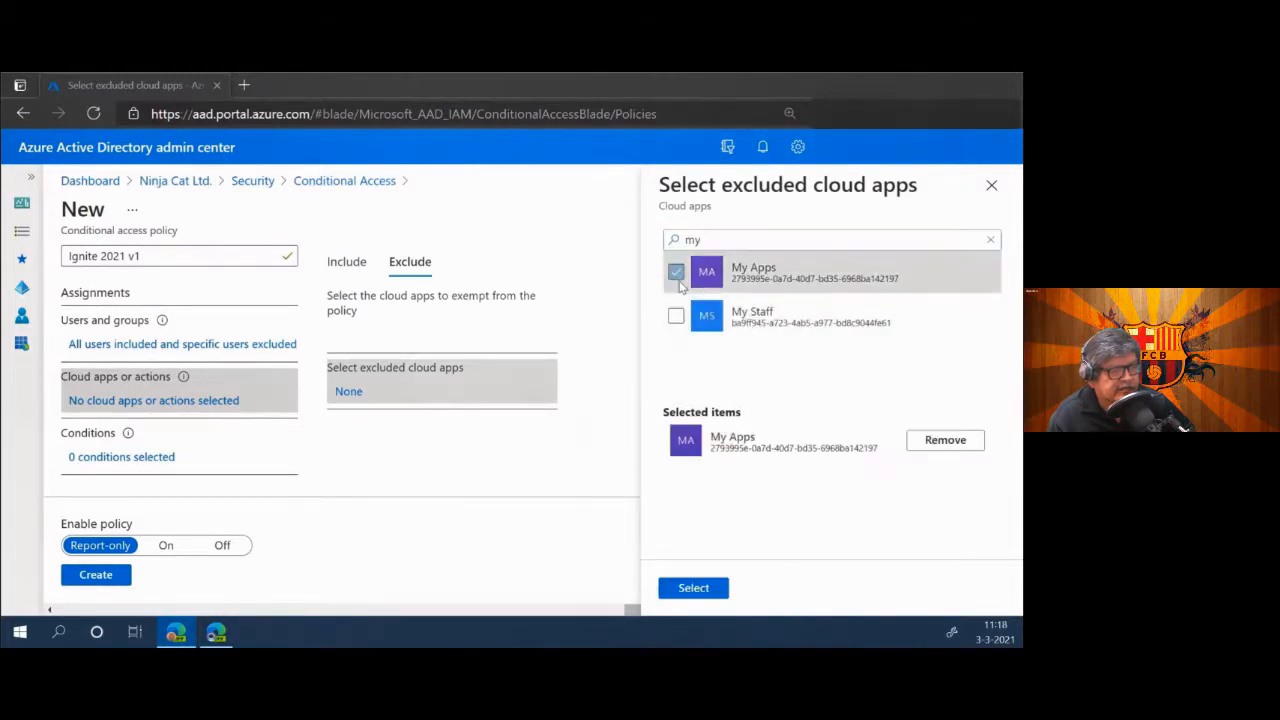
pyautogui.click(694, 589)
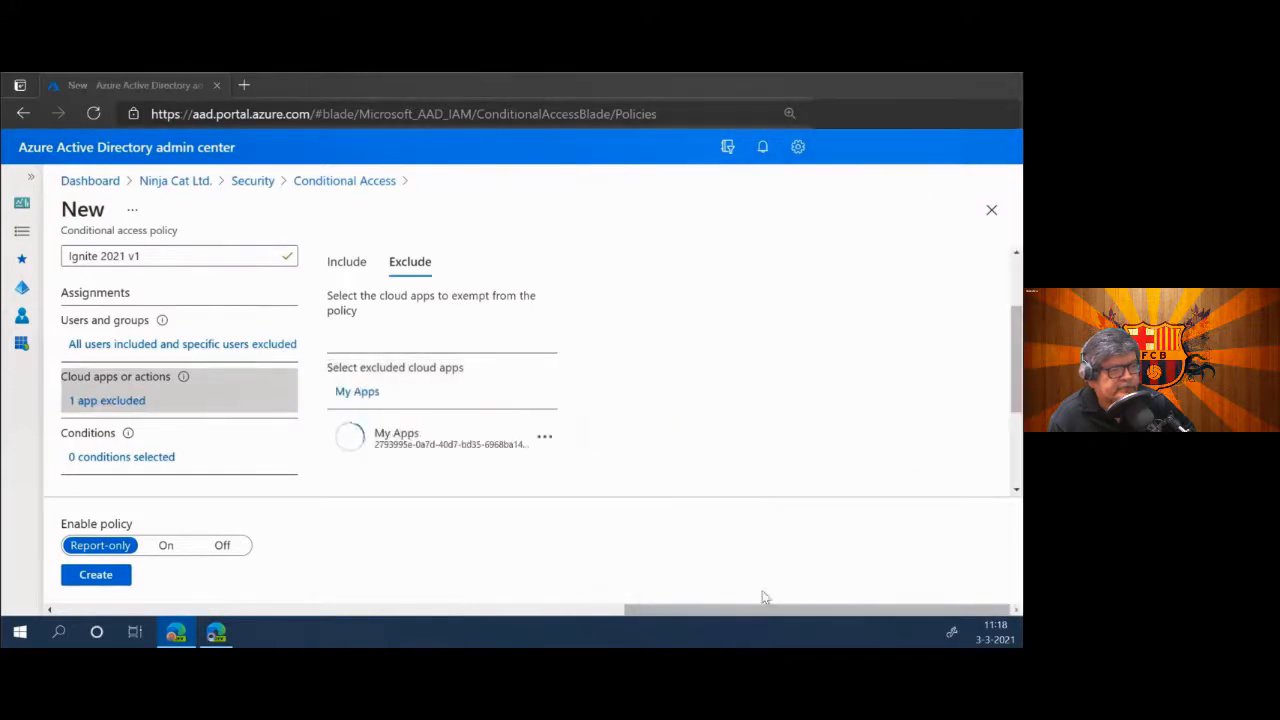
# Open the policy's conditions and review the available signals, from user risk and sign-in risk to client apps.
pyautogui.scroll(-1, 667, 356)
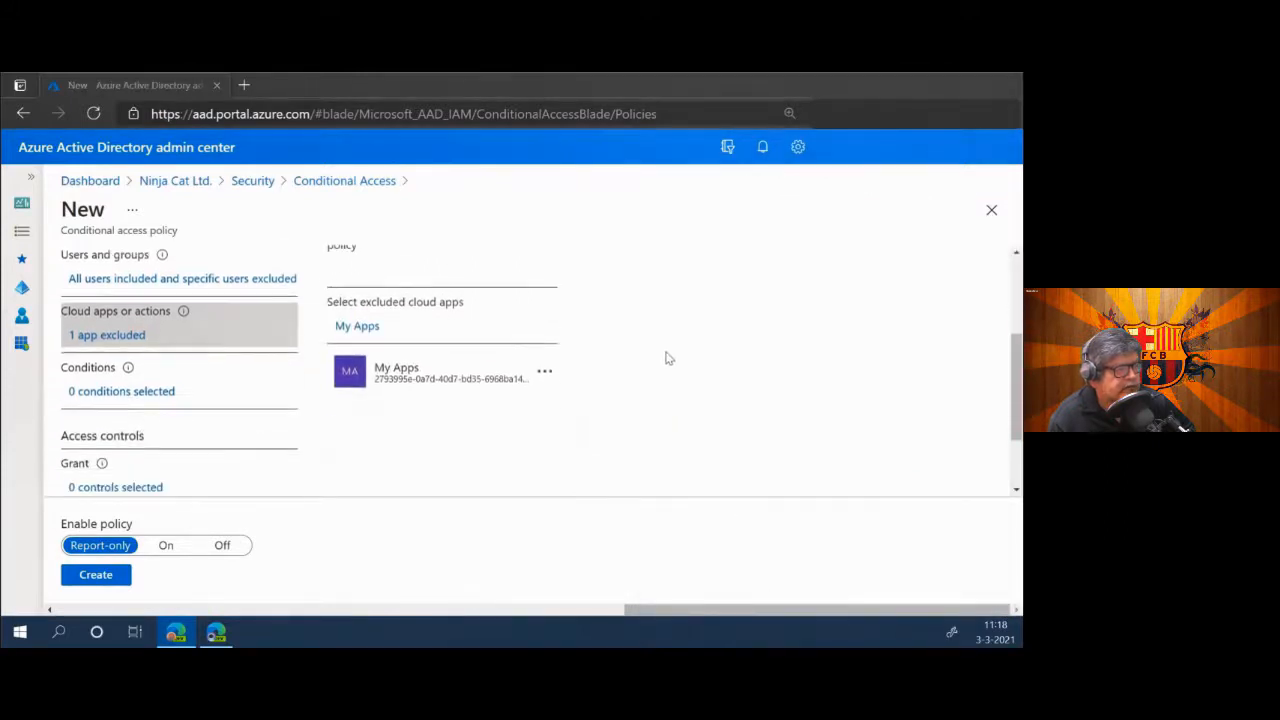
pyautogui.click(111, 382)
pyautogui.scroll(3, 628, 412)
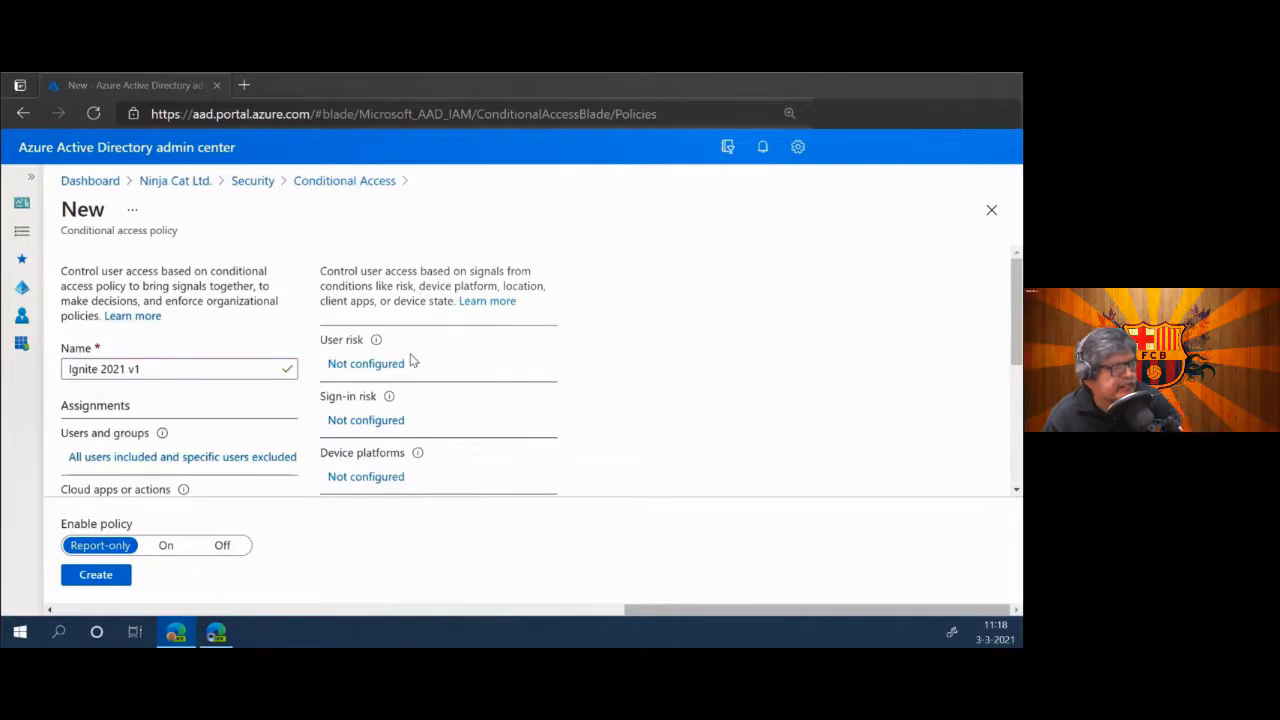
pyautogui.scroll(-1, 430, 358)
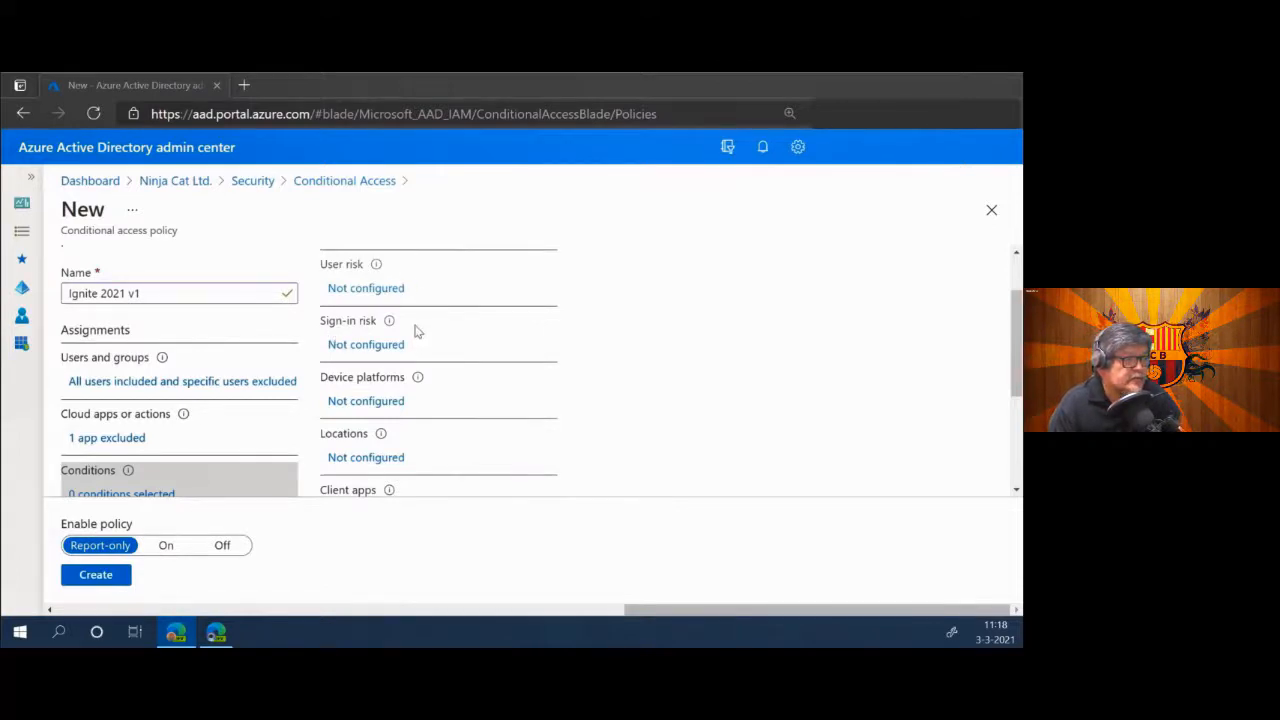
pyautogui.scroll(-1, 422, 334)
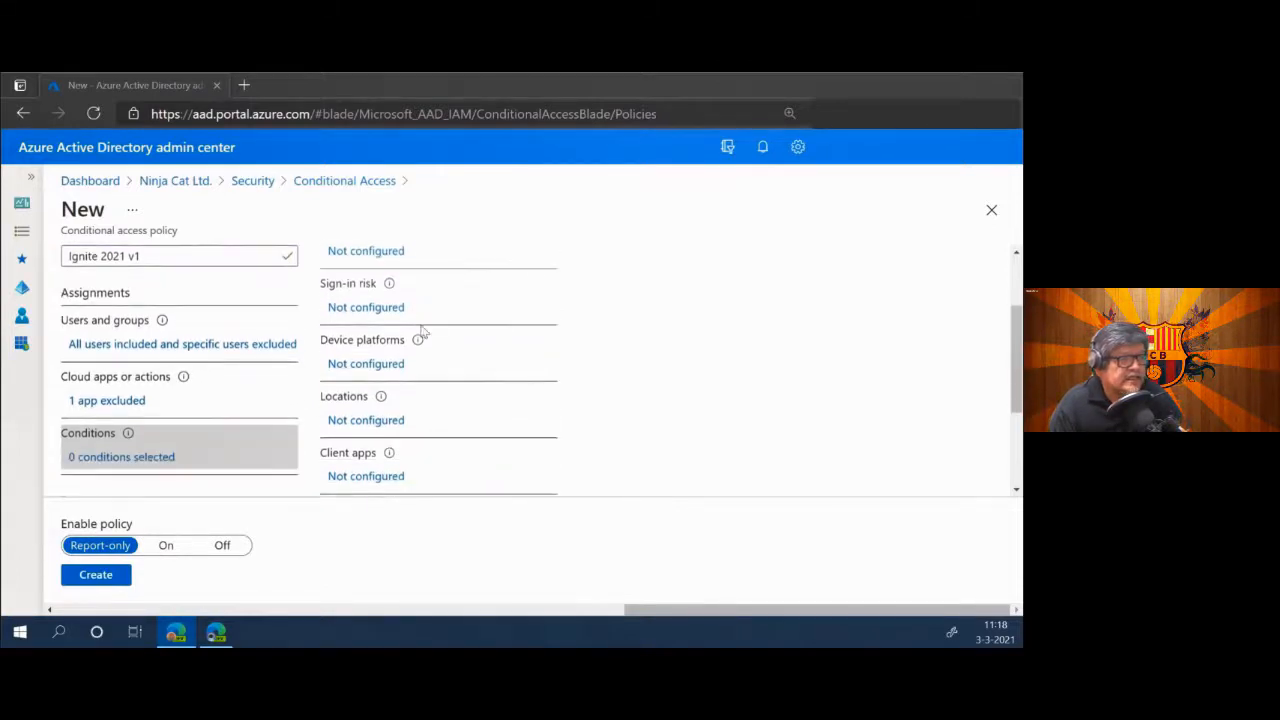
# Examine the include and exclude options of the Device platforms condition with configuration enabled, and discard the edits.
pyautogui.click(360, 366)
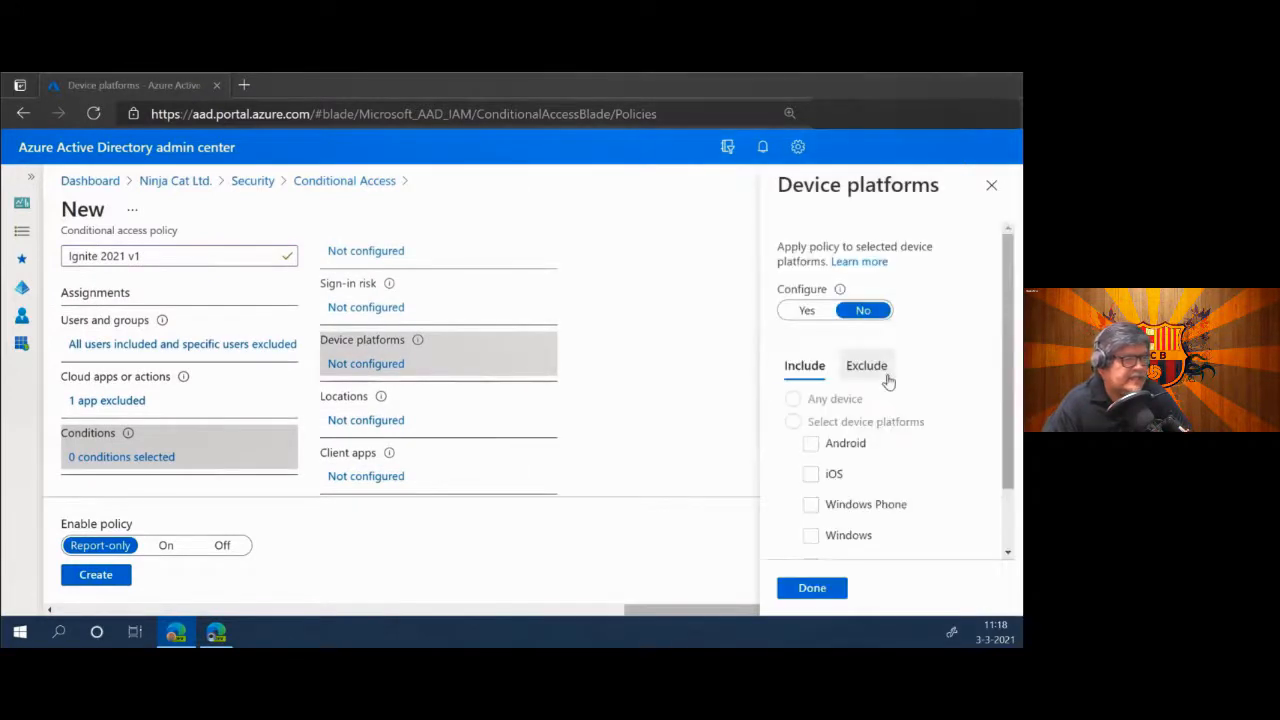
pyautogui.click(806, 310)
pyautogui.scroll(-1, 955, 392)
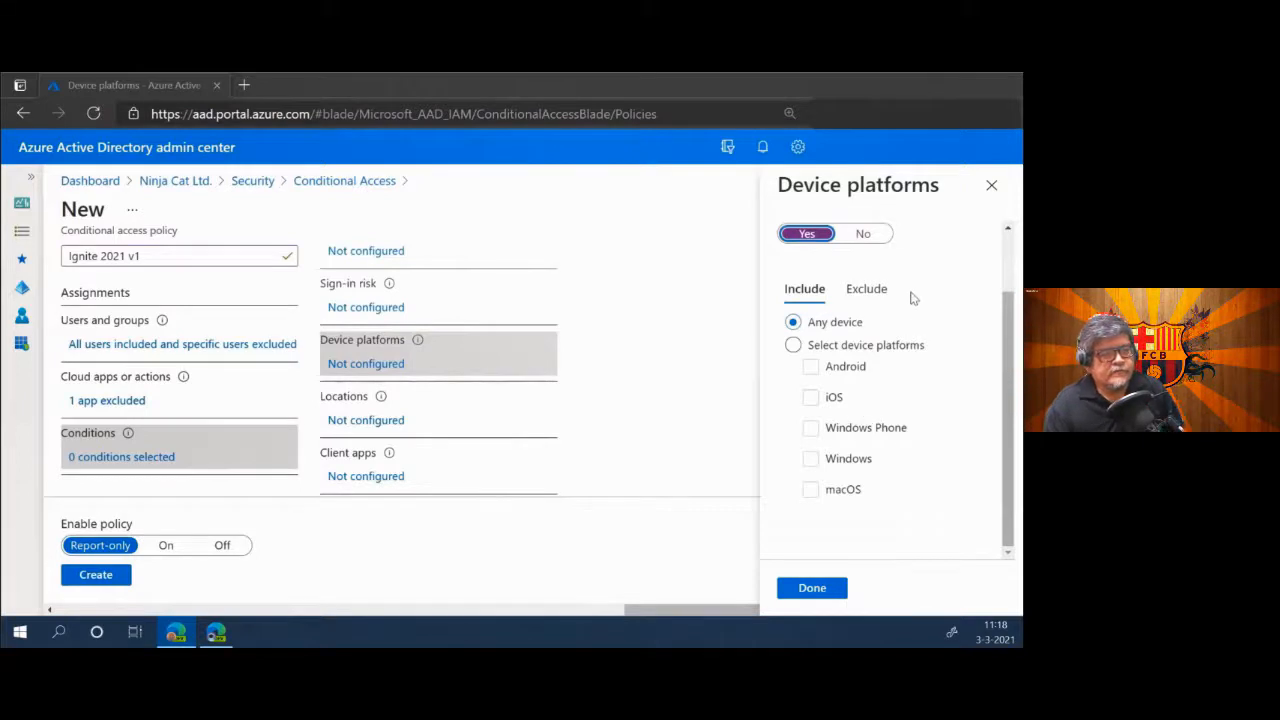
pyautogui.click(867, 290)
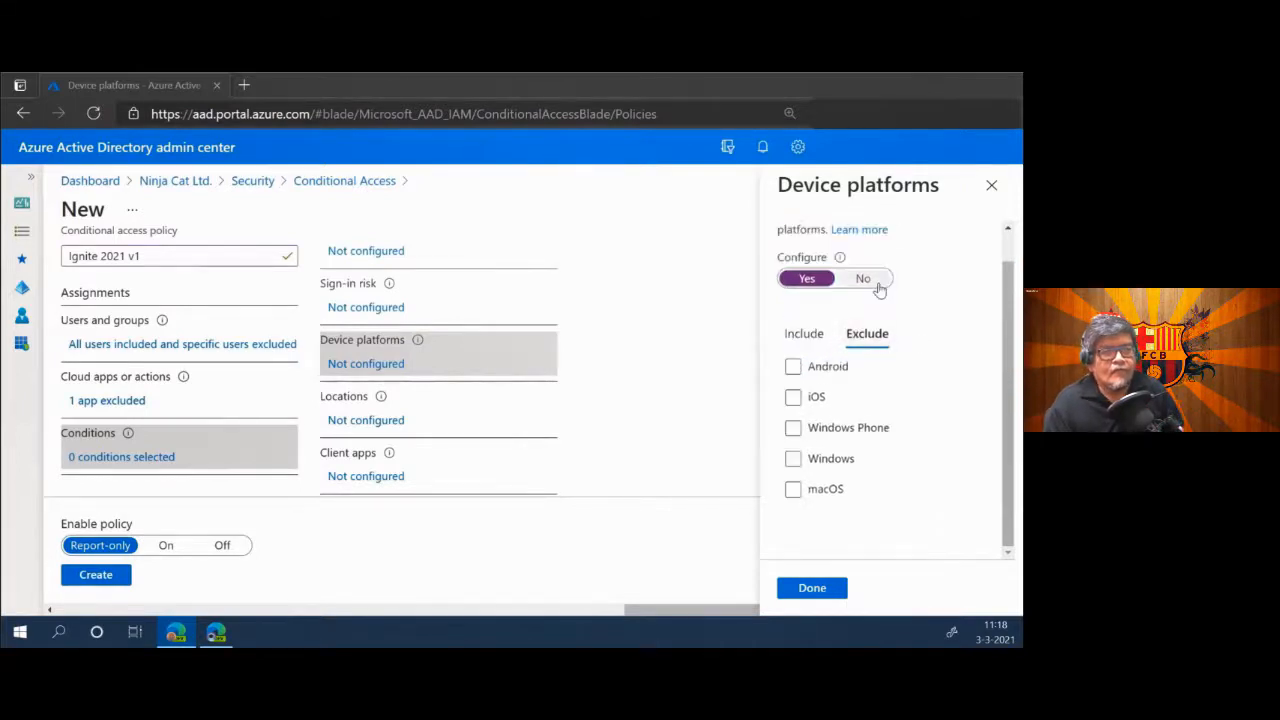
pyautogui.click(804, 336)
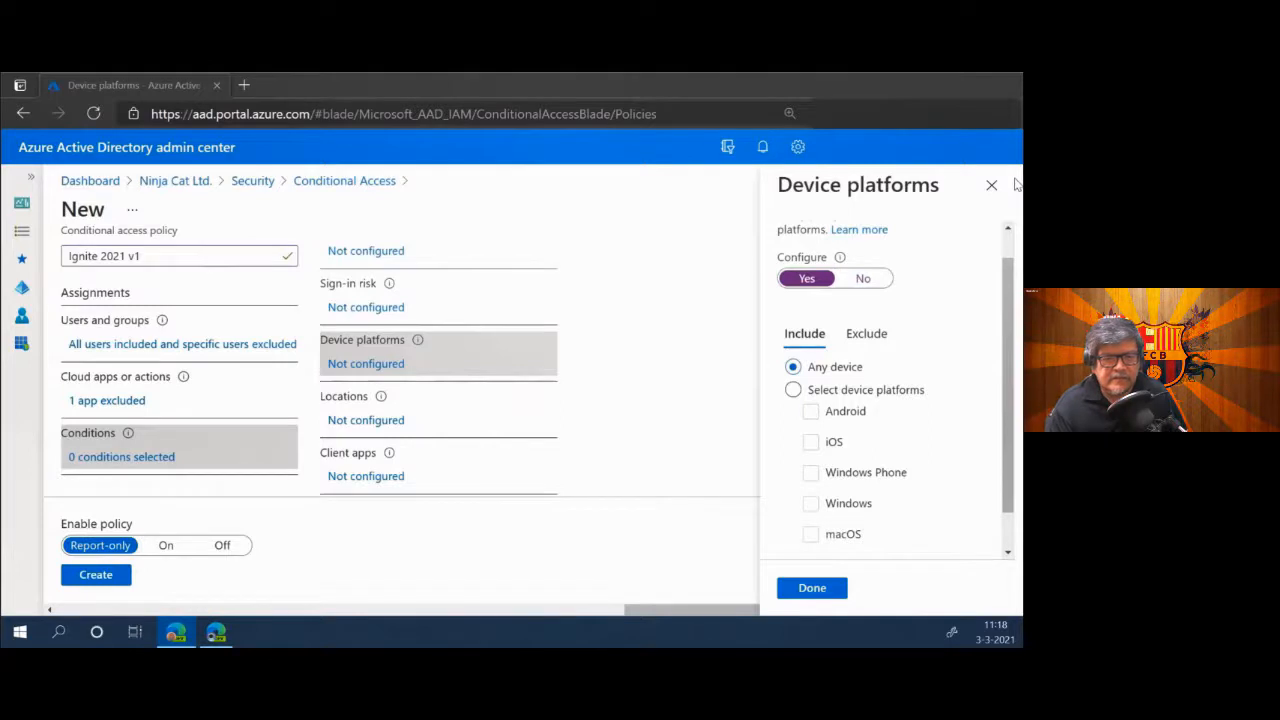
pyautogui.click(858, 280)
pyautogui.click(993, 185)
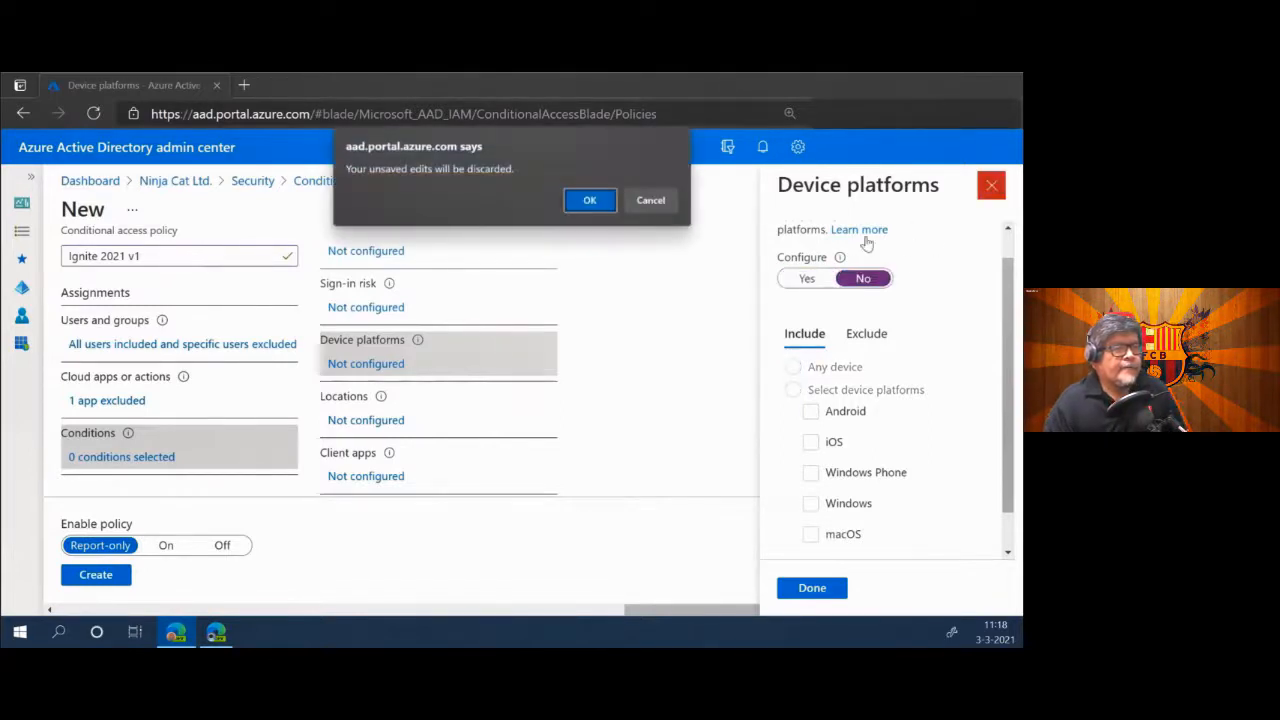
pyautogui.click(588, 202)
# Enable the Locations condition for the policy with Any location included.
pyautogui.click(380, 421)
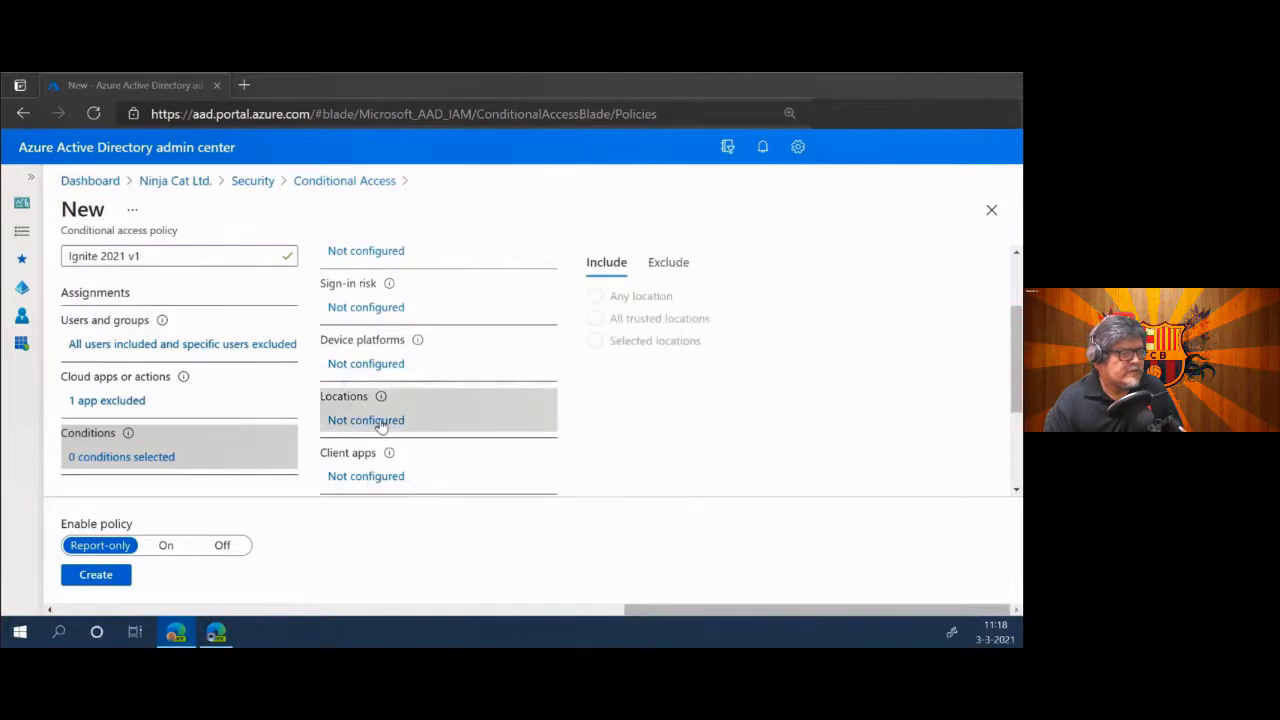
pyautogui.click(664, 263)
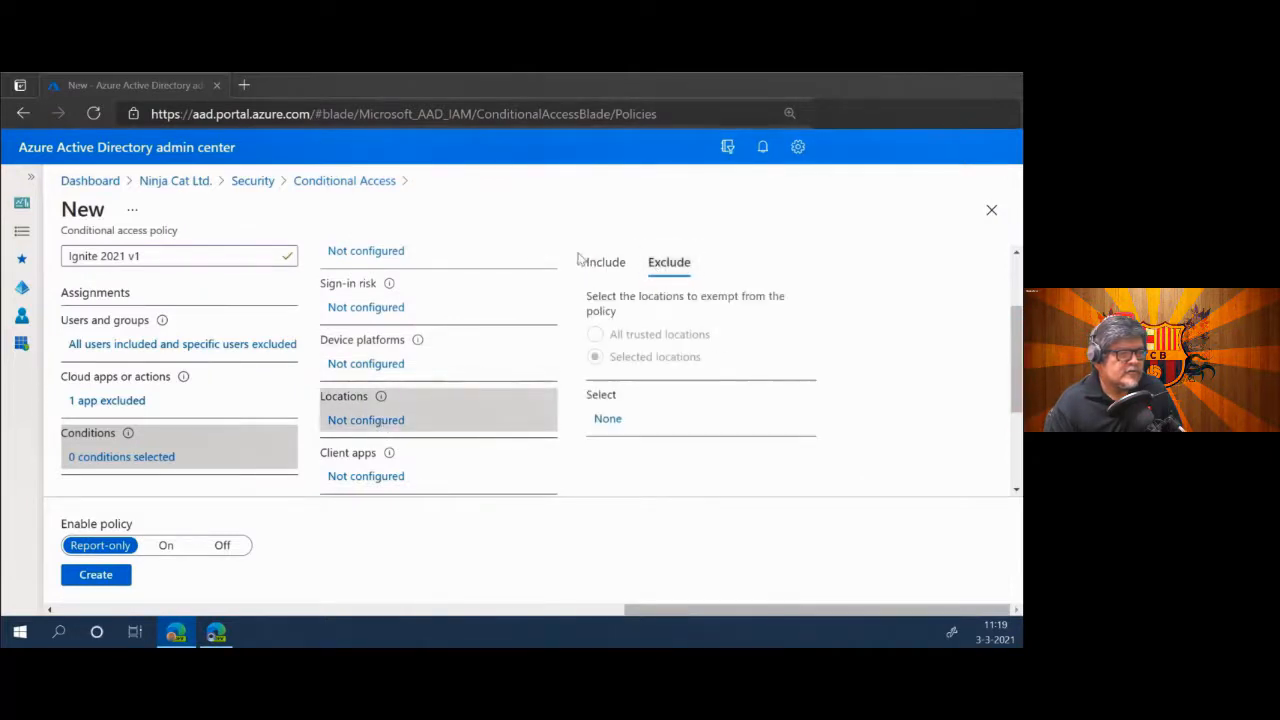
pyautogui.click(600, 263)
pyautogui.scroll(2, 560, 385)
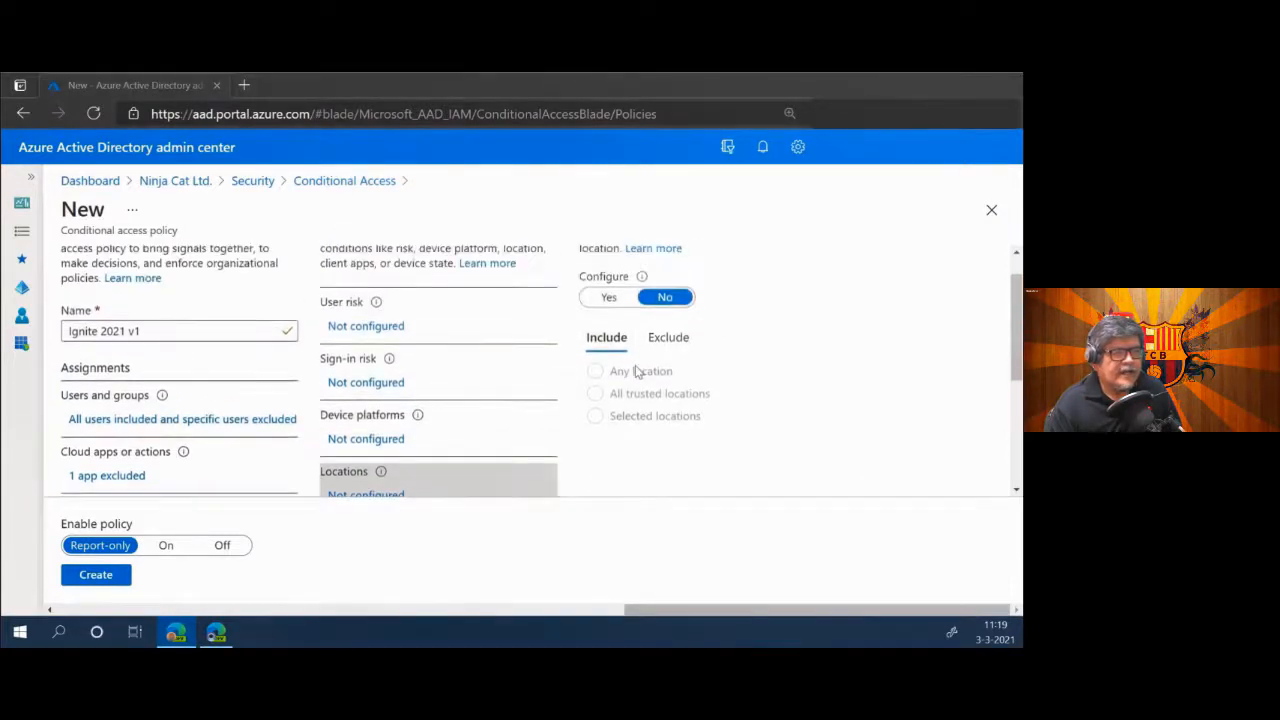
pyautogui.click(615, 336)
pyautogui.scroll(-1, 748, 432)
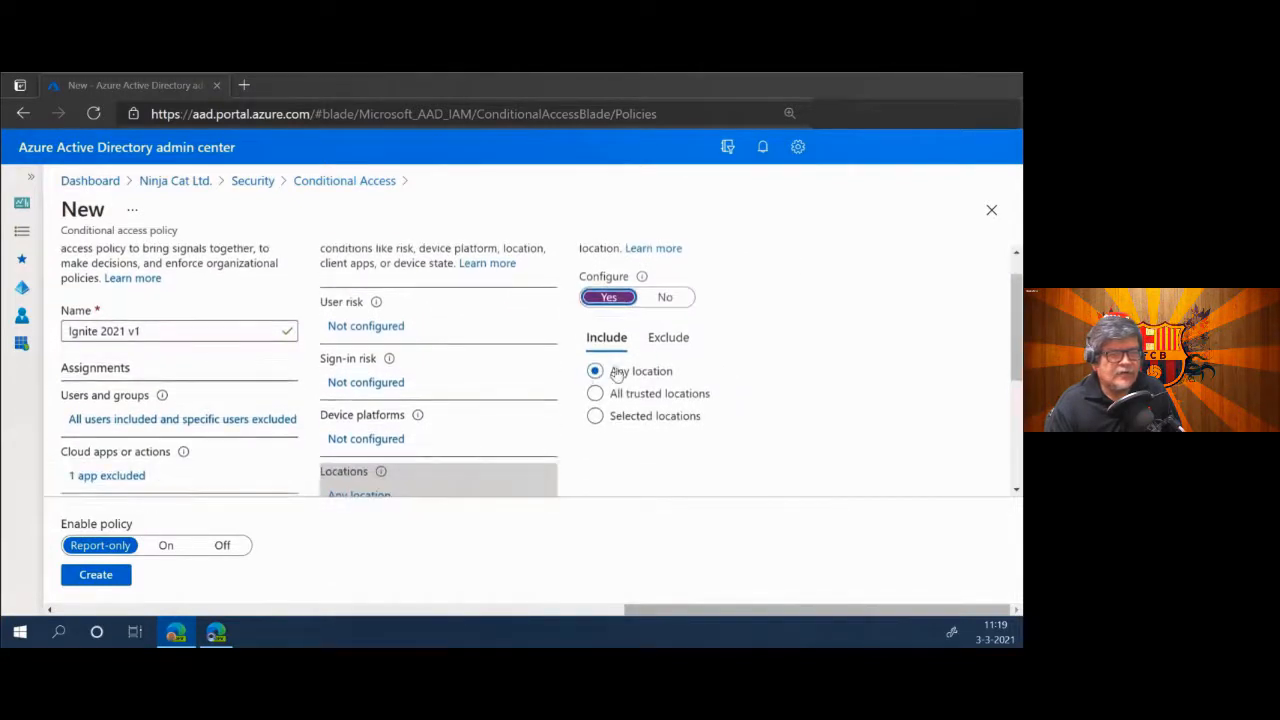
# Examine the named locations that can be excluded from the policy without selecting any, and return to the included locations.
pyautogui.click(682, 337)
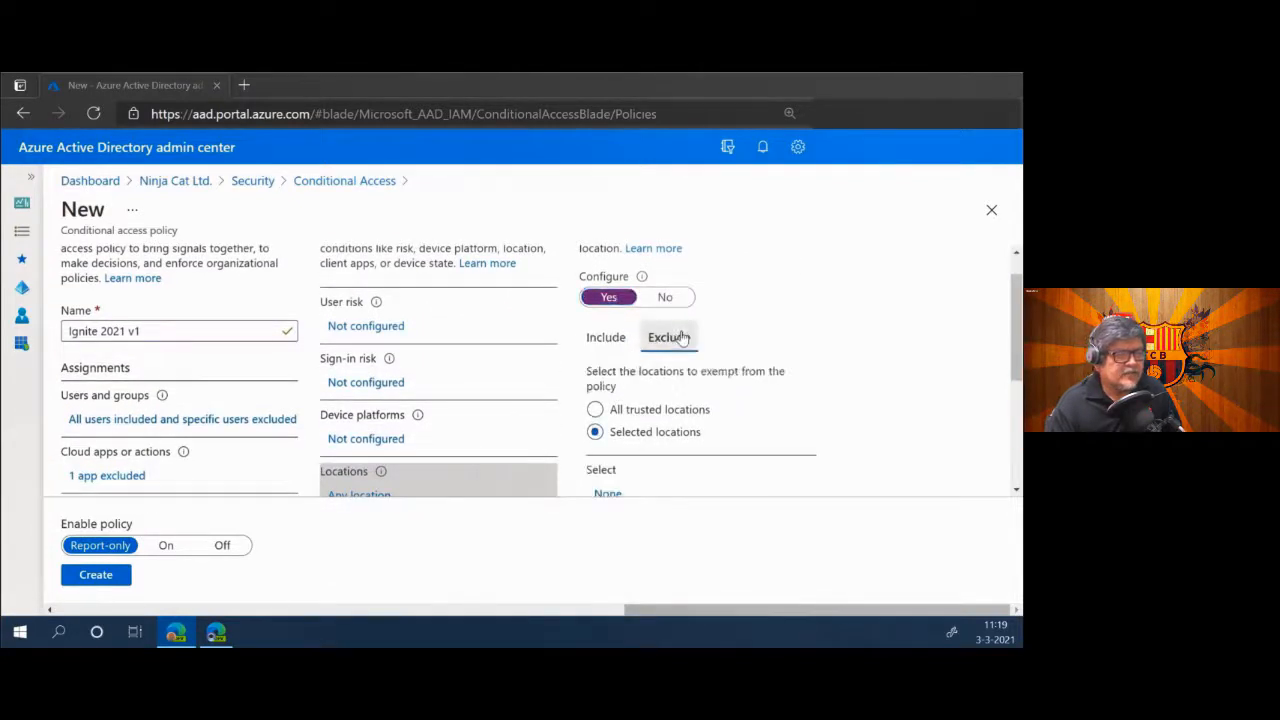
pyautogui.scroll(-1, 690, 438)
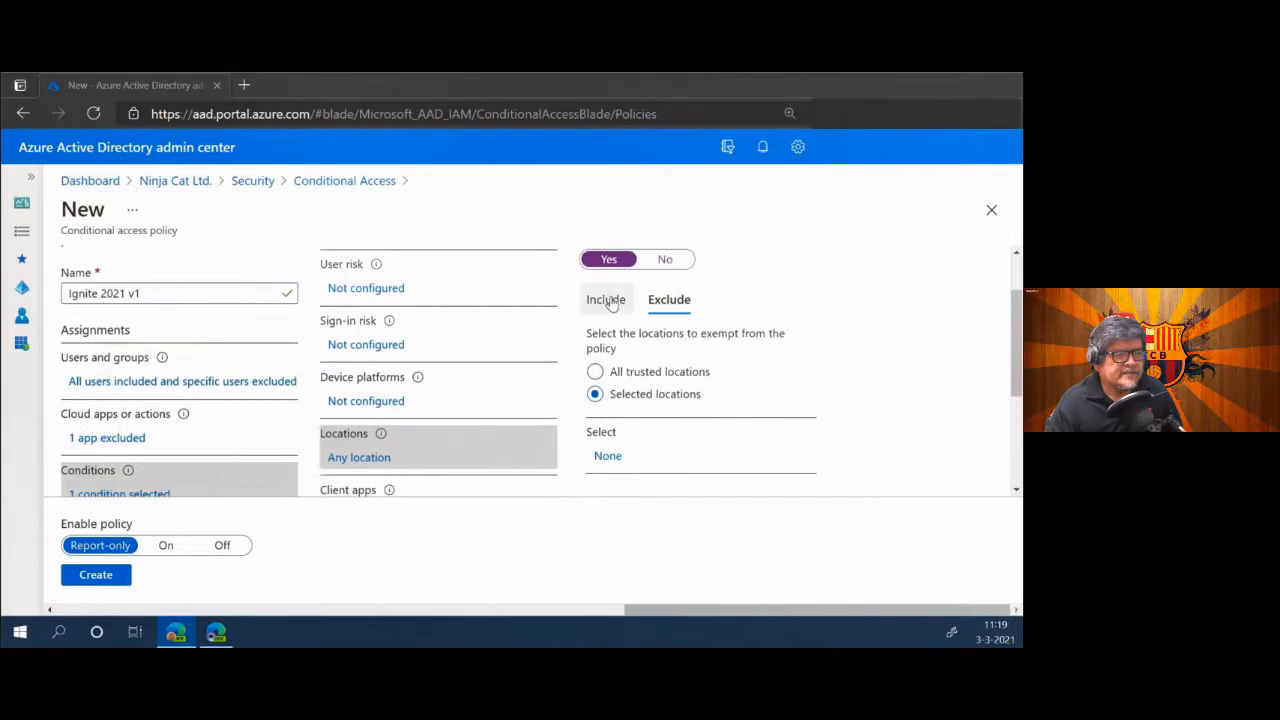
pyautogui.click(604, 457)
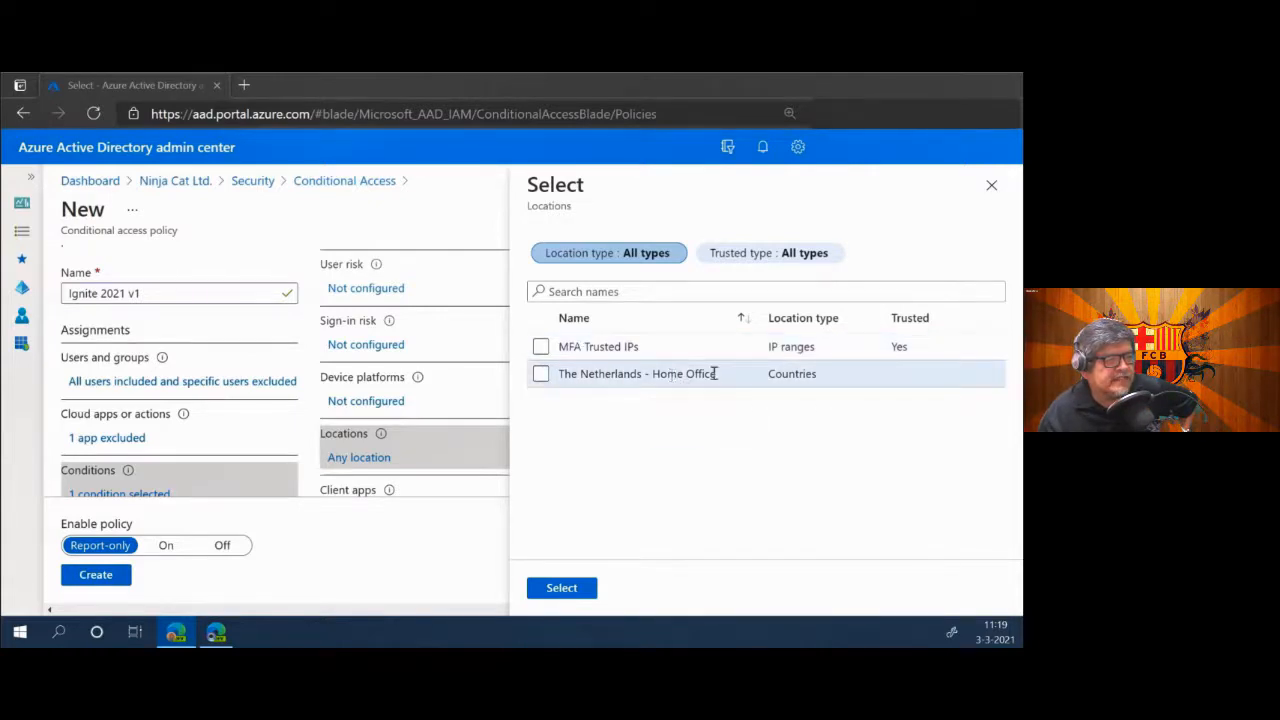
pyautogui.click(991, 185)
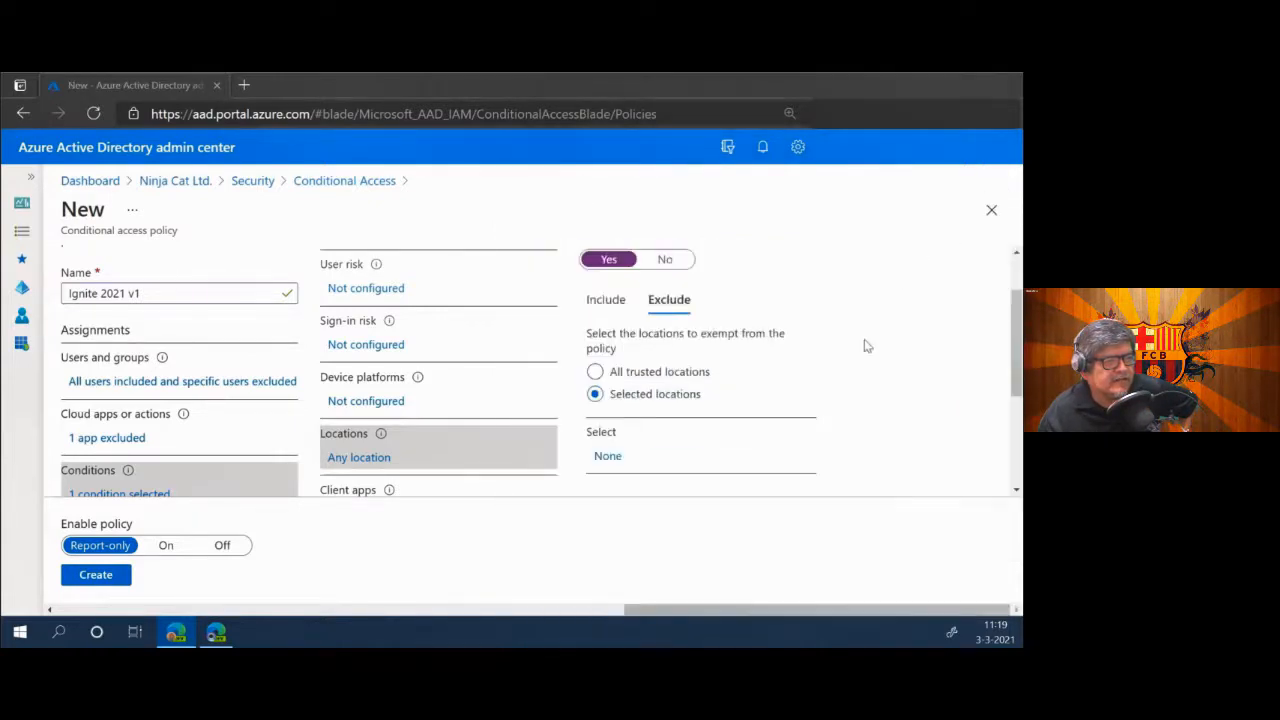
pyautogui.click(607, 302)
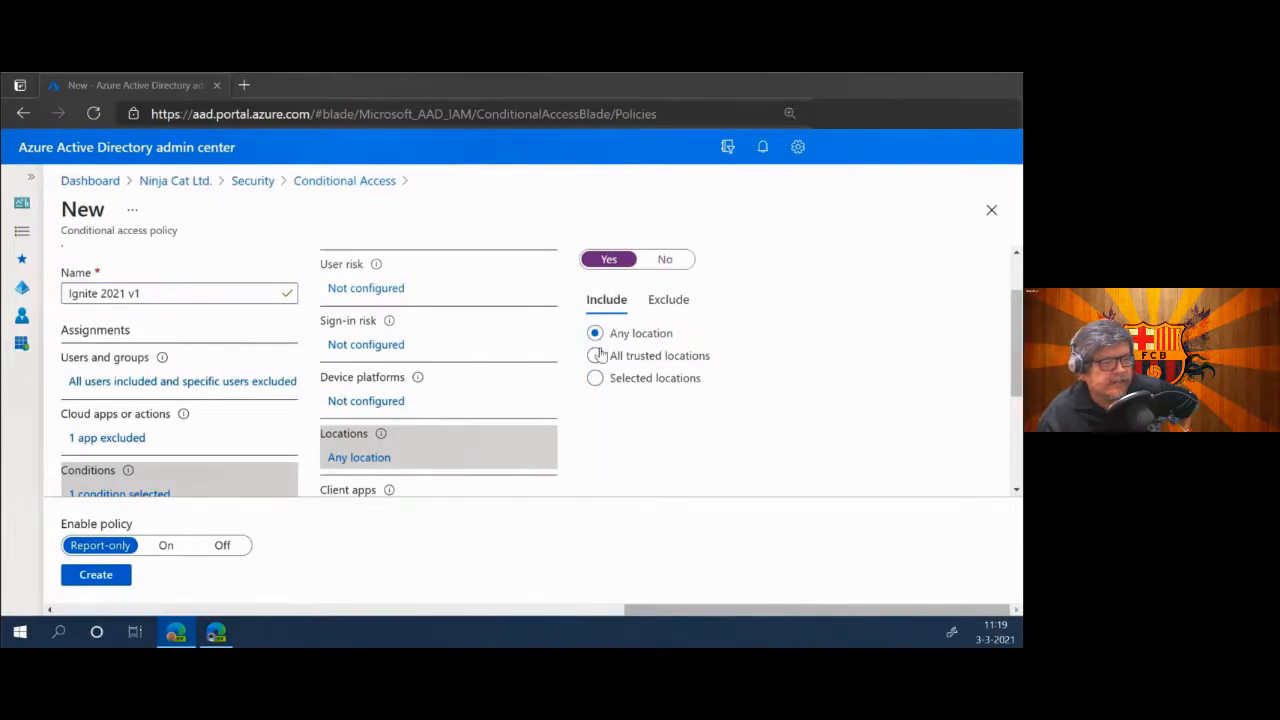
# Open the Client apps condition and read its modern and legacy authentication client options and the information note.
pyautogui.scroll(-3, 714, 380)
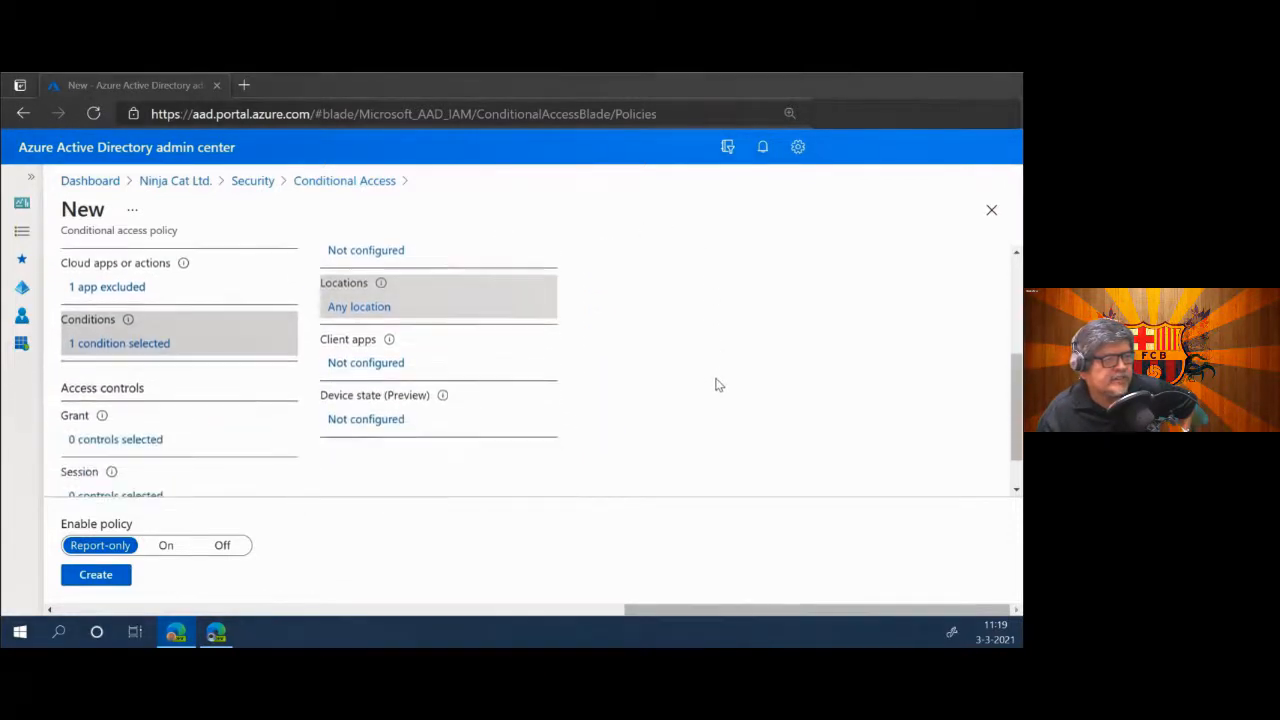
pyautogui.click(366, 363)
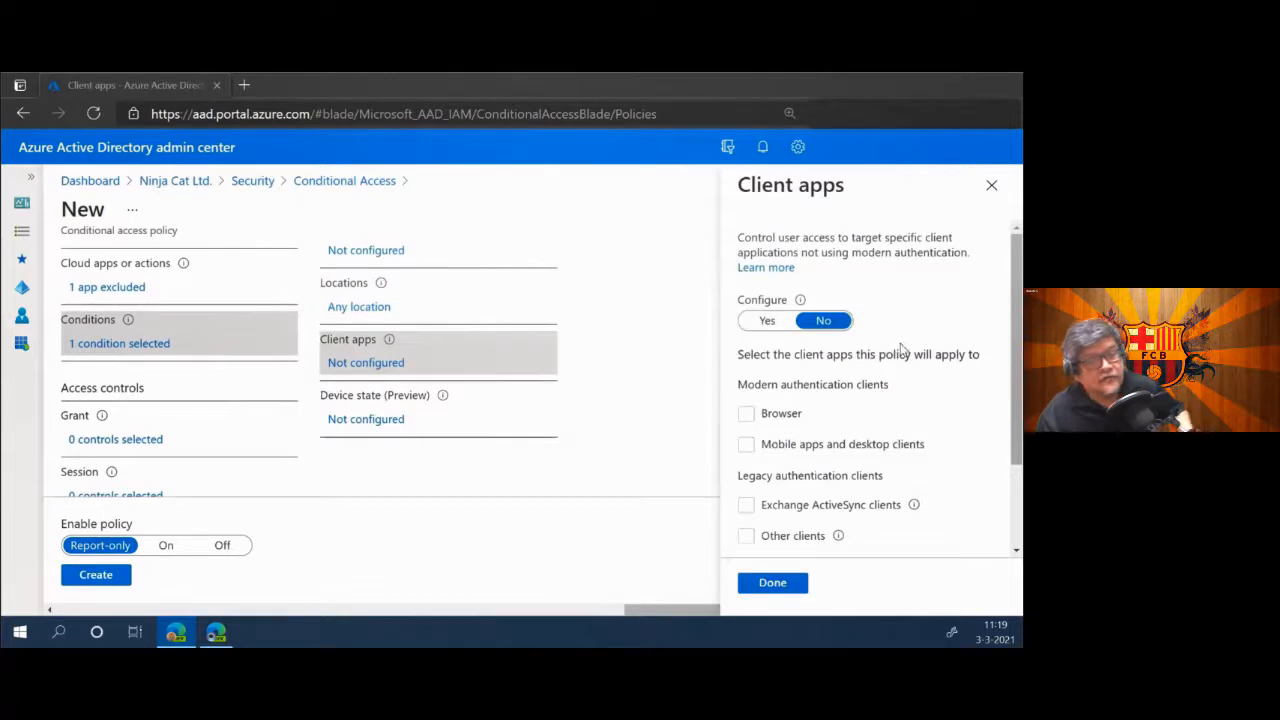
pyautogui.scroll(-3, 910, 320)
pyautogui.scroll(2, 915, 300)
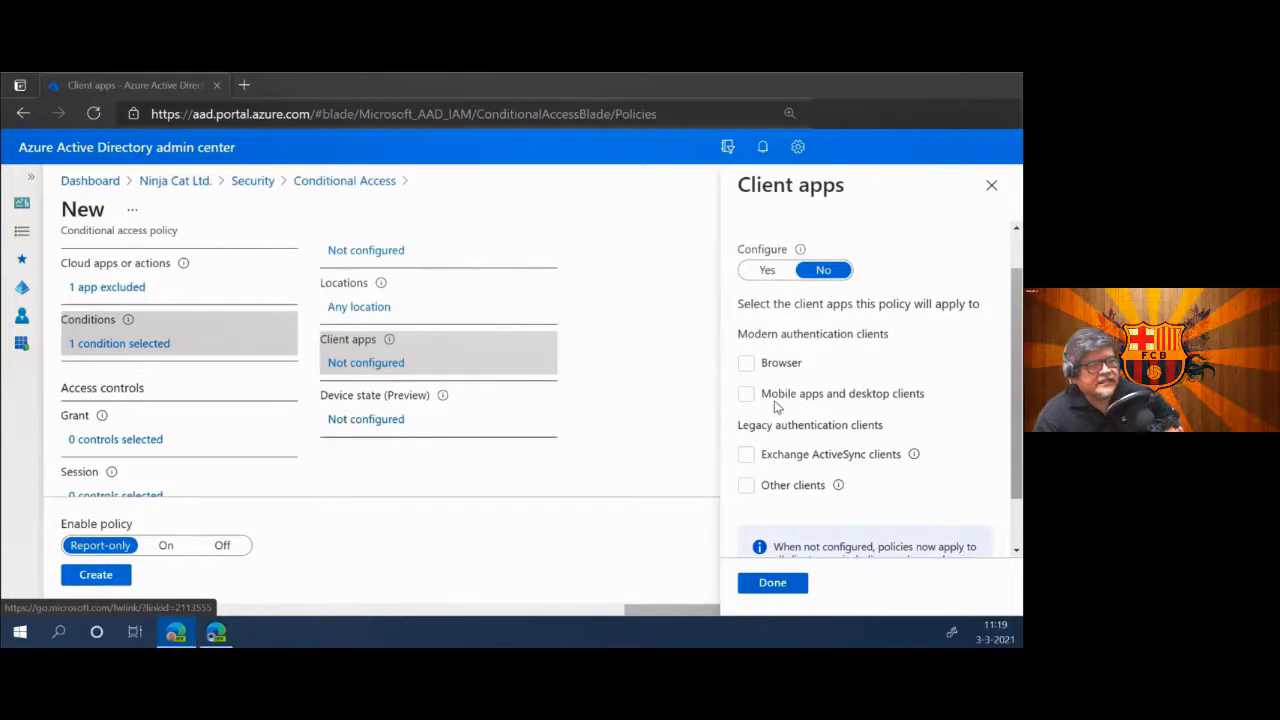
pyautogui.scroll(-1, 745, 478)
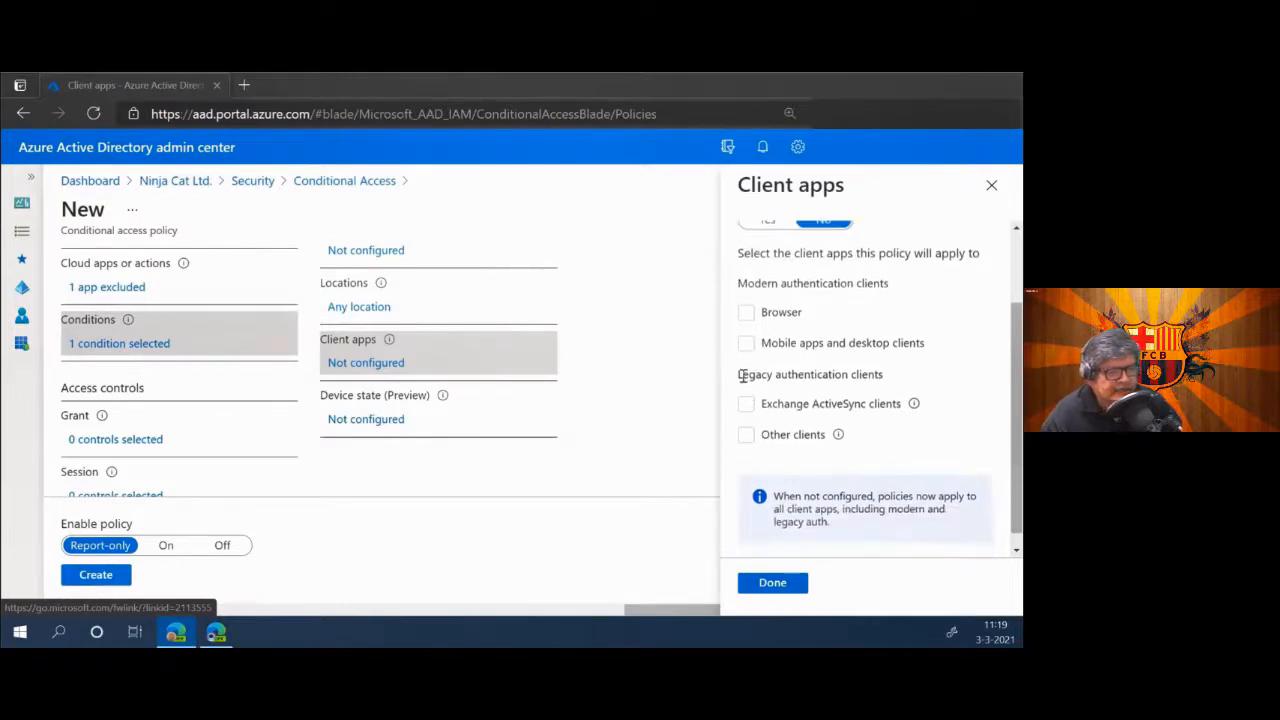
pyautogui.moveTo(893, 380); pyautogui.dragTo(740, 384)
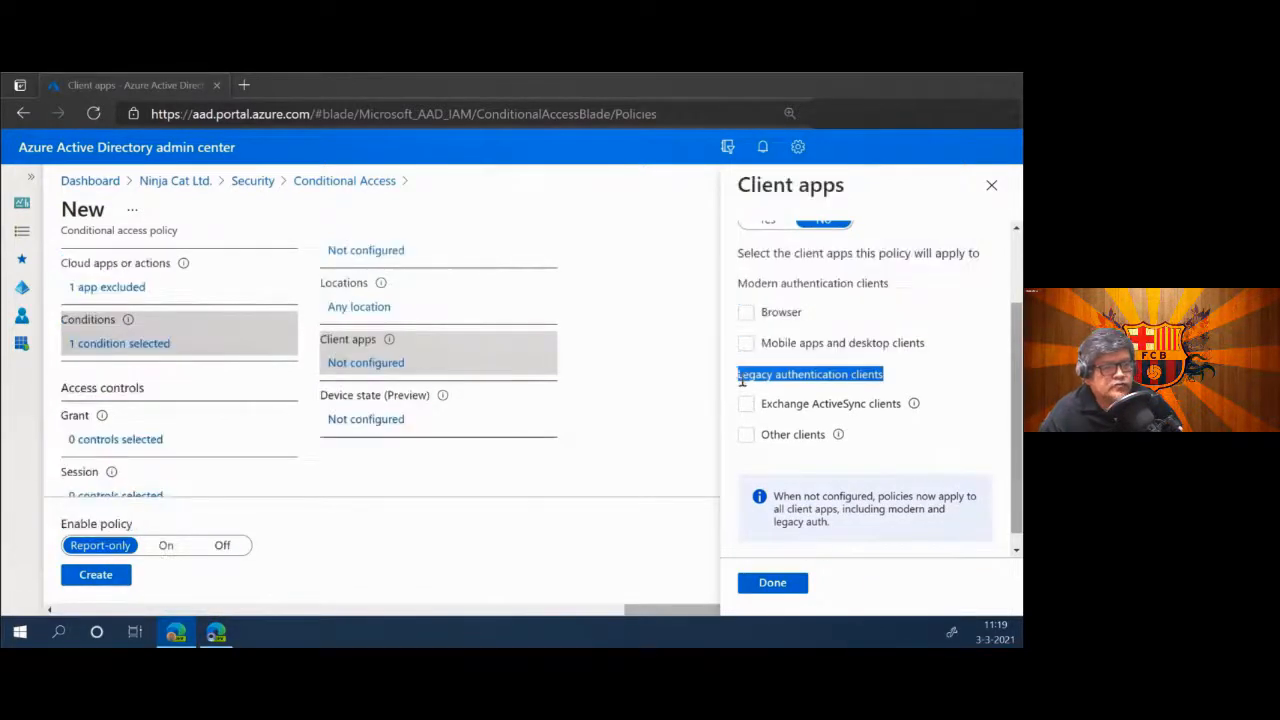
pyautogui.click(758, 358)
# Try limiting the Client apps condition to legacy authentication clients by clearing Browser and Mobile apps and desktop clients, and discard the edits.
pyautogui.click(767, 225)
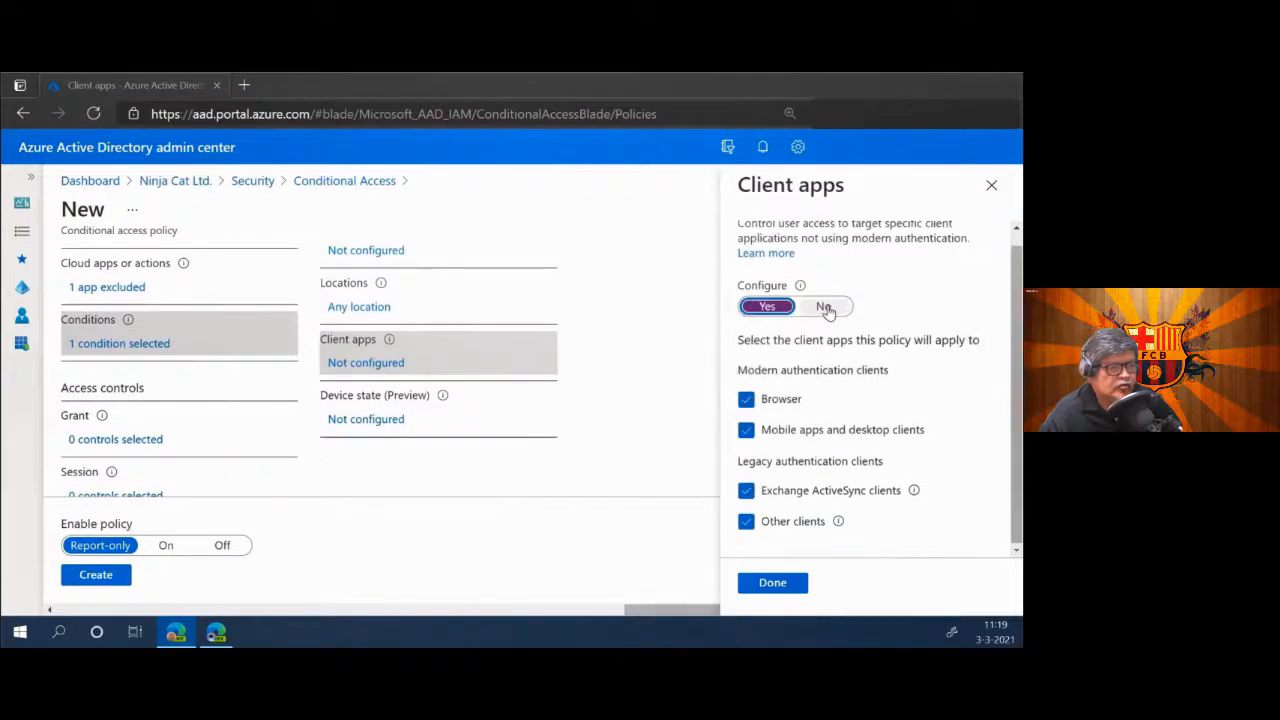
pyautogui.click(746, 430)
pyautogui.click(746, 399)
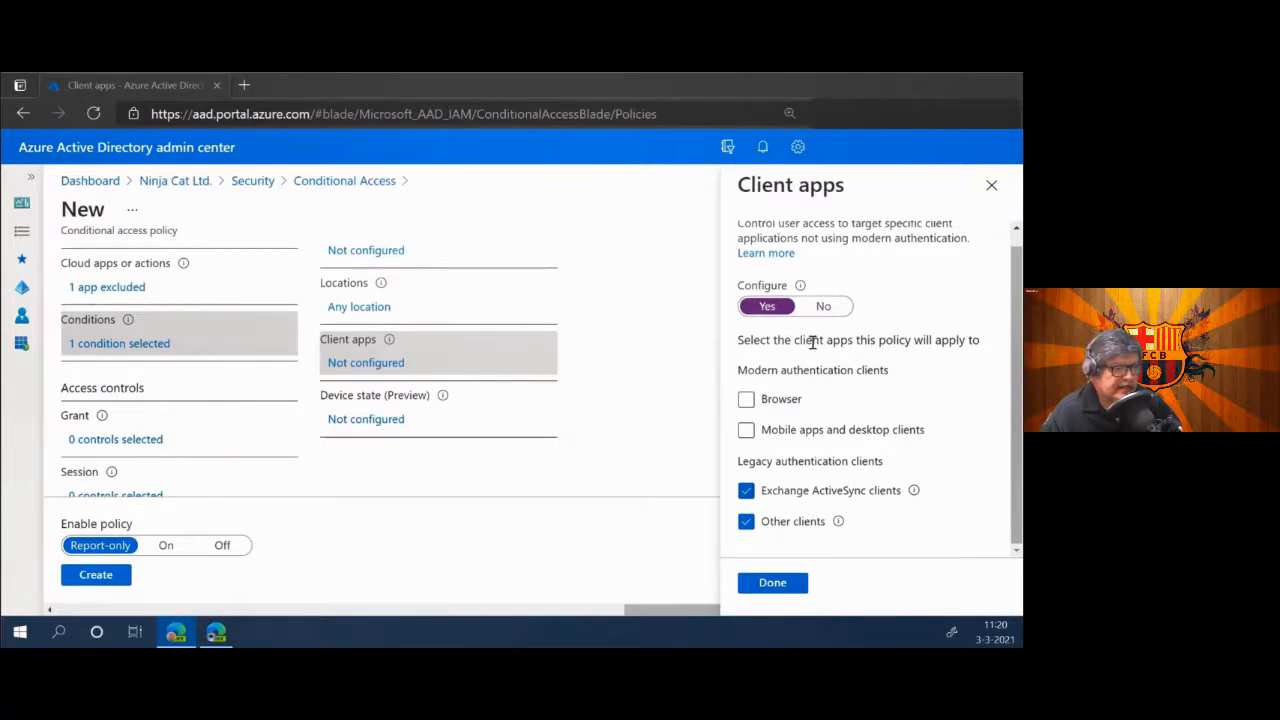
pyautogui.click(824, 306)
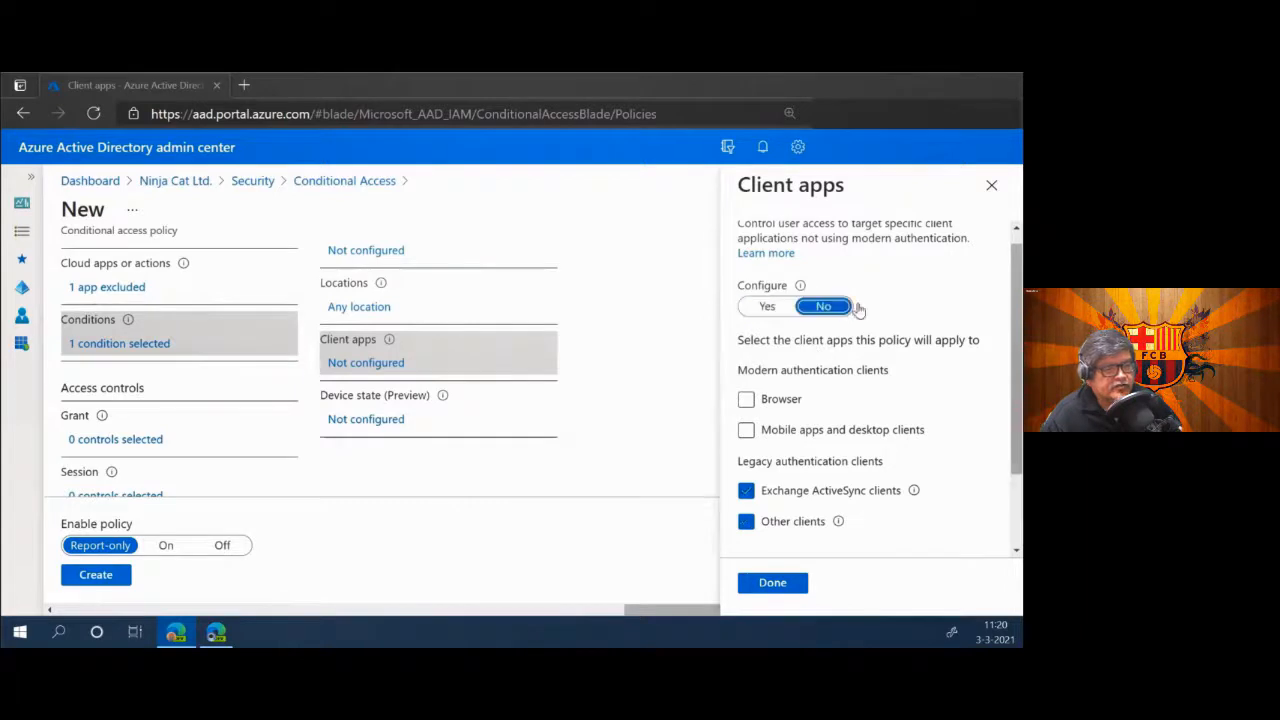
pyautogui.click(991, 186)
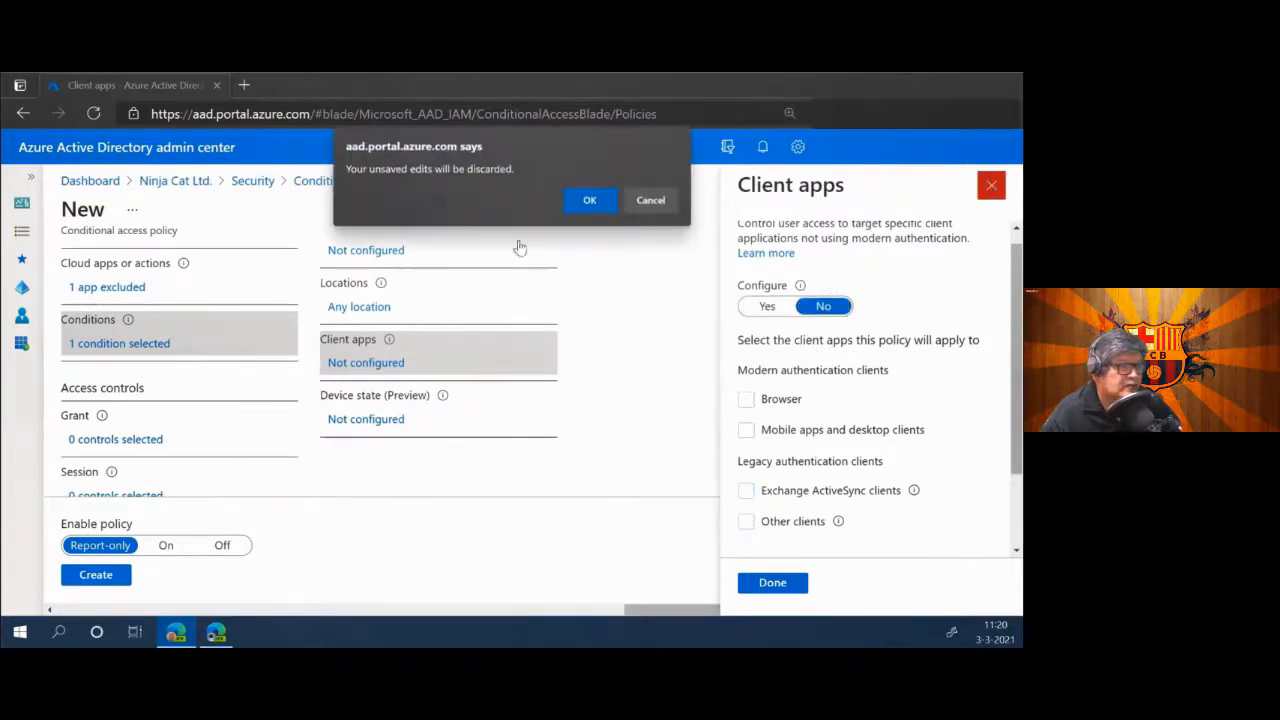
pyautogui.click(586, 200)
# Examine the Device state (Preview) exclusions for Hybrid Azure AD joined and compliant devices, and discard the edits.
pyautogui.click(372, 428)
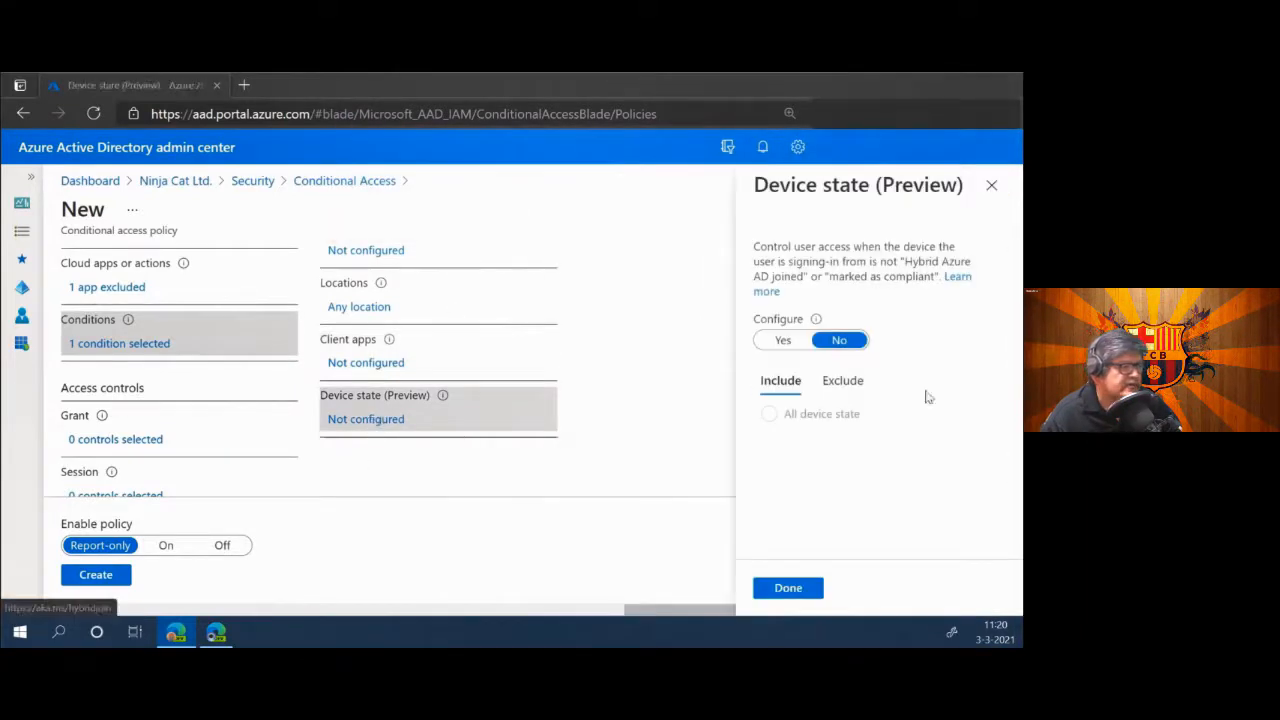
pyautogui.click(785, 340)
pyautogui.click(843, 383)
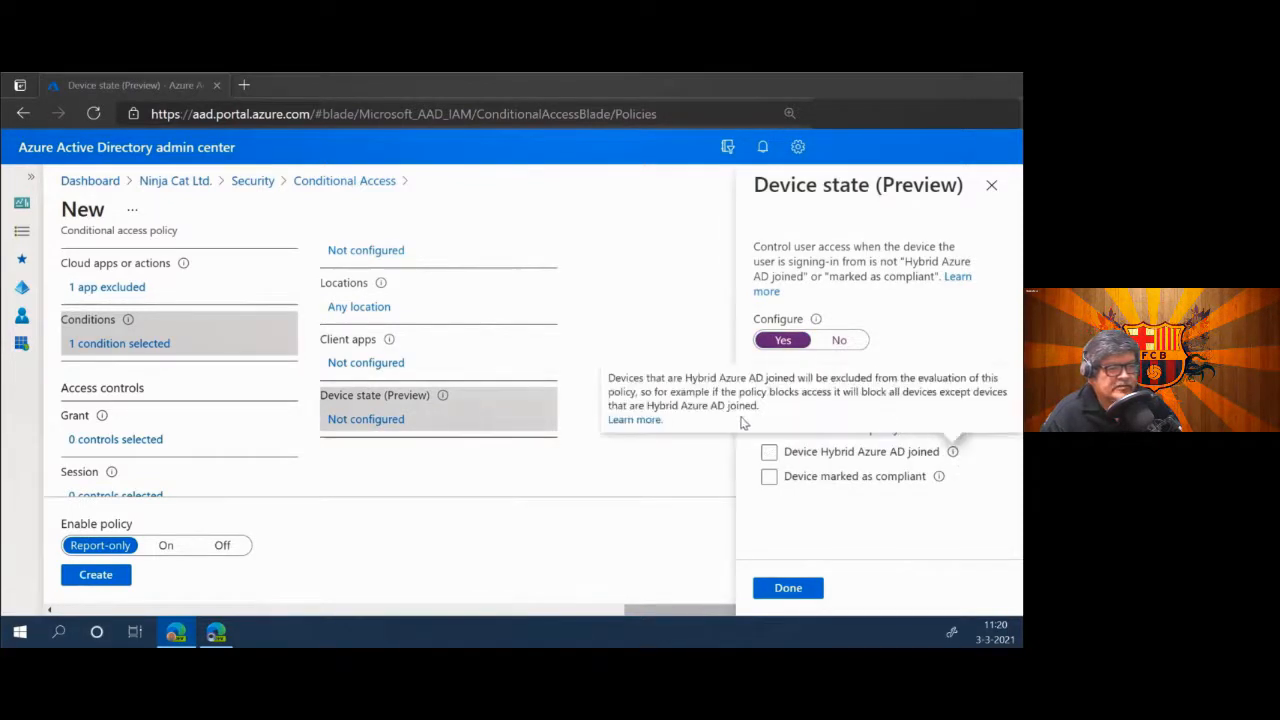
pyautogui.click(862, 476)
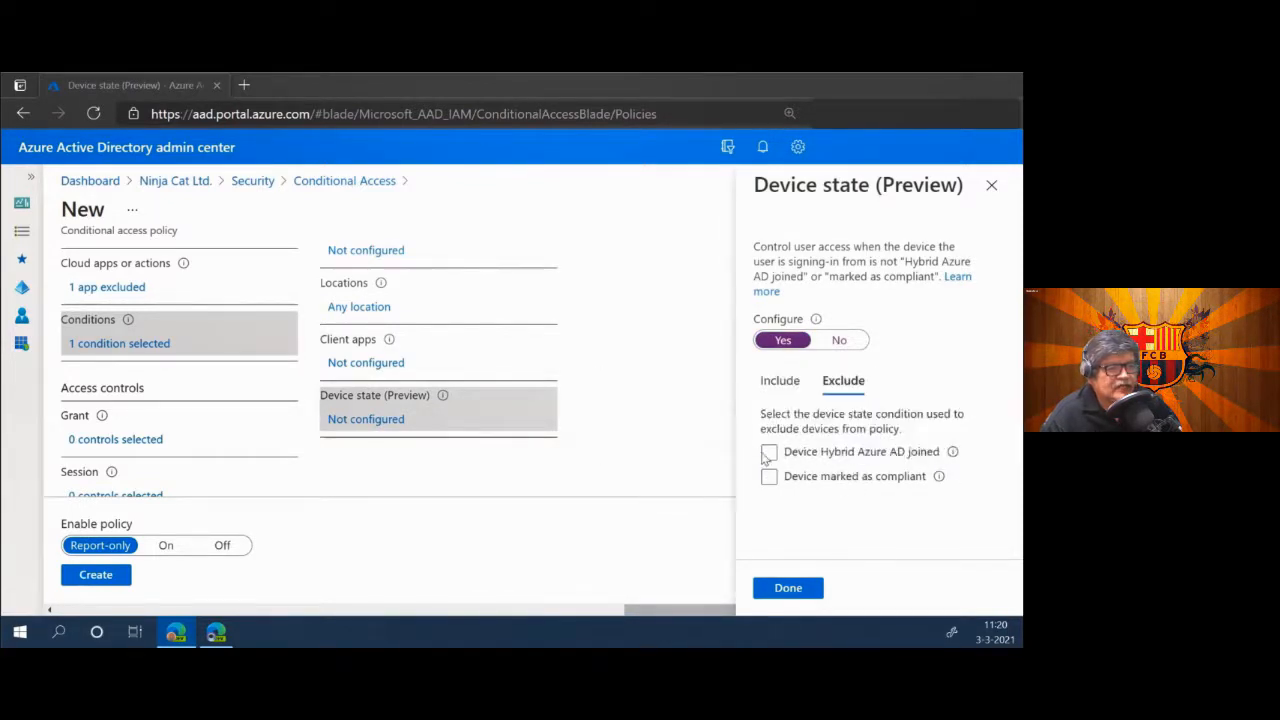
pyautogui.click(991, 185)
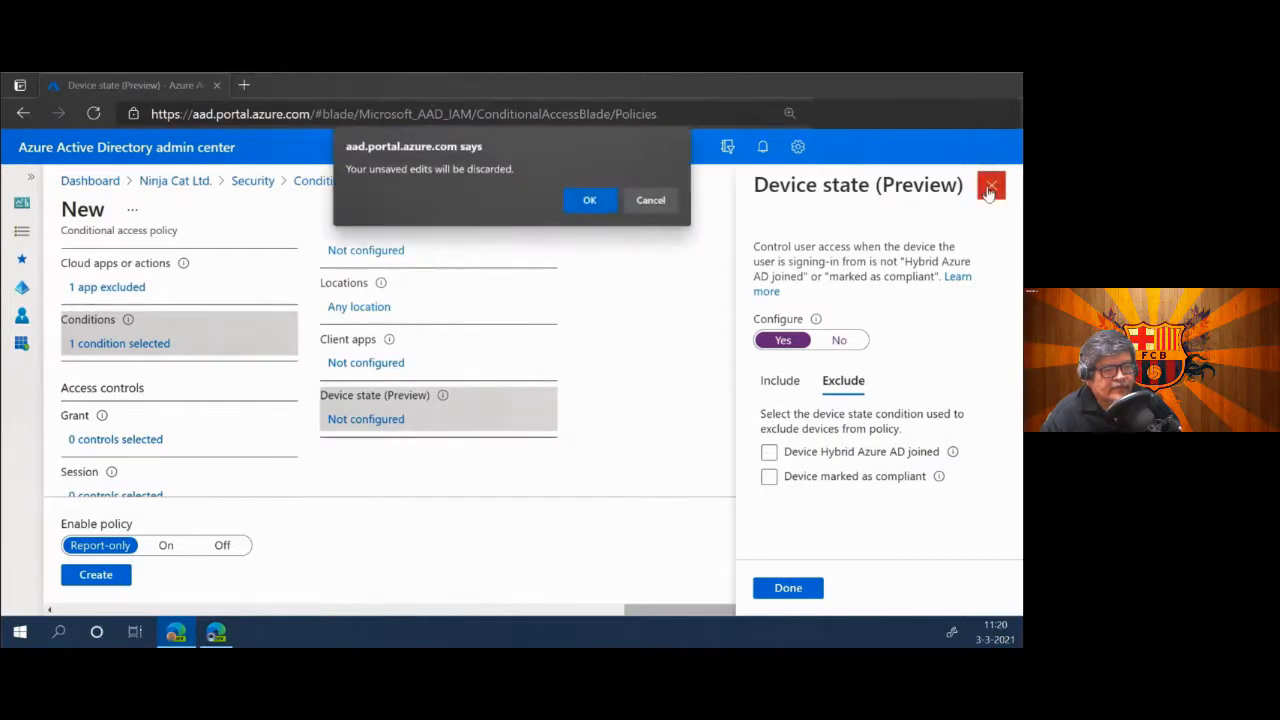
pyautogui.click(590, 201)
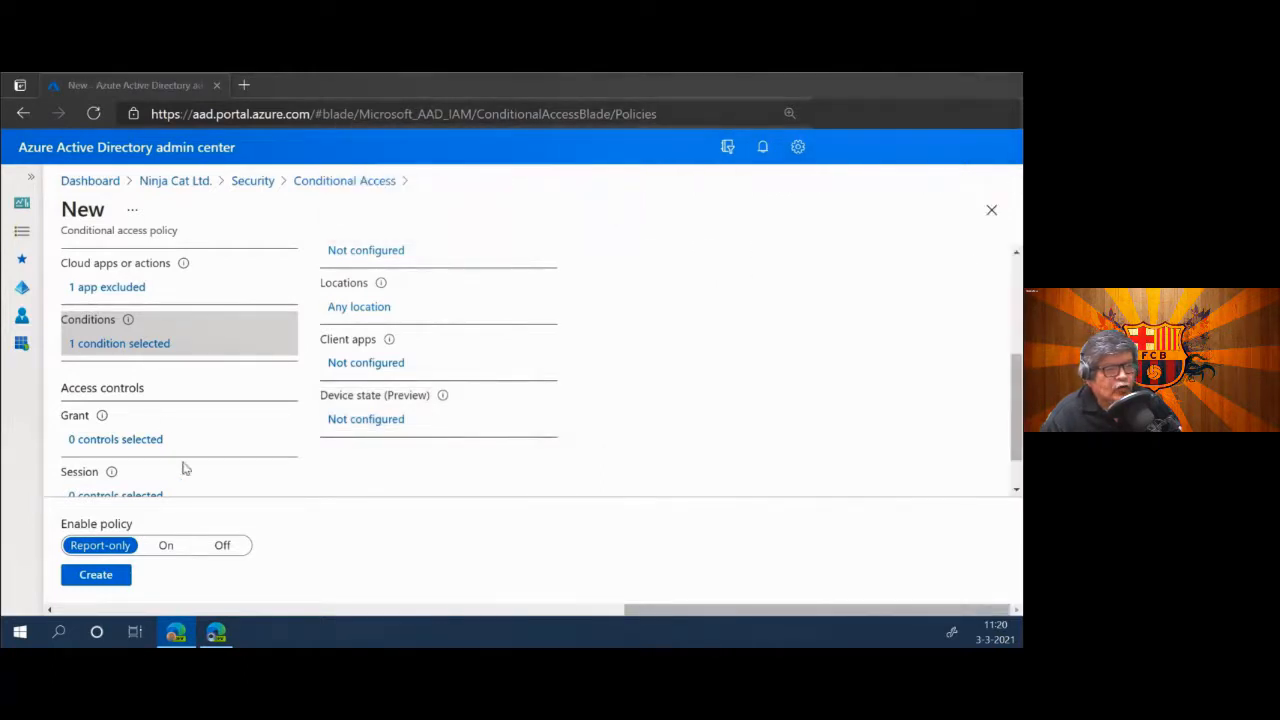
# Open the Grant access controls and examine the available requirements and the options for combining multiple controls.
pyautogui.scroll(1, 700, 466)
pyautogui.scroll(3, 614, 463)
pyautogui.scroll(-4, 614, 463)
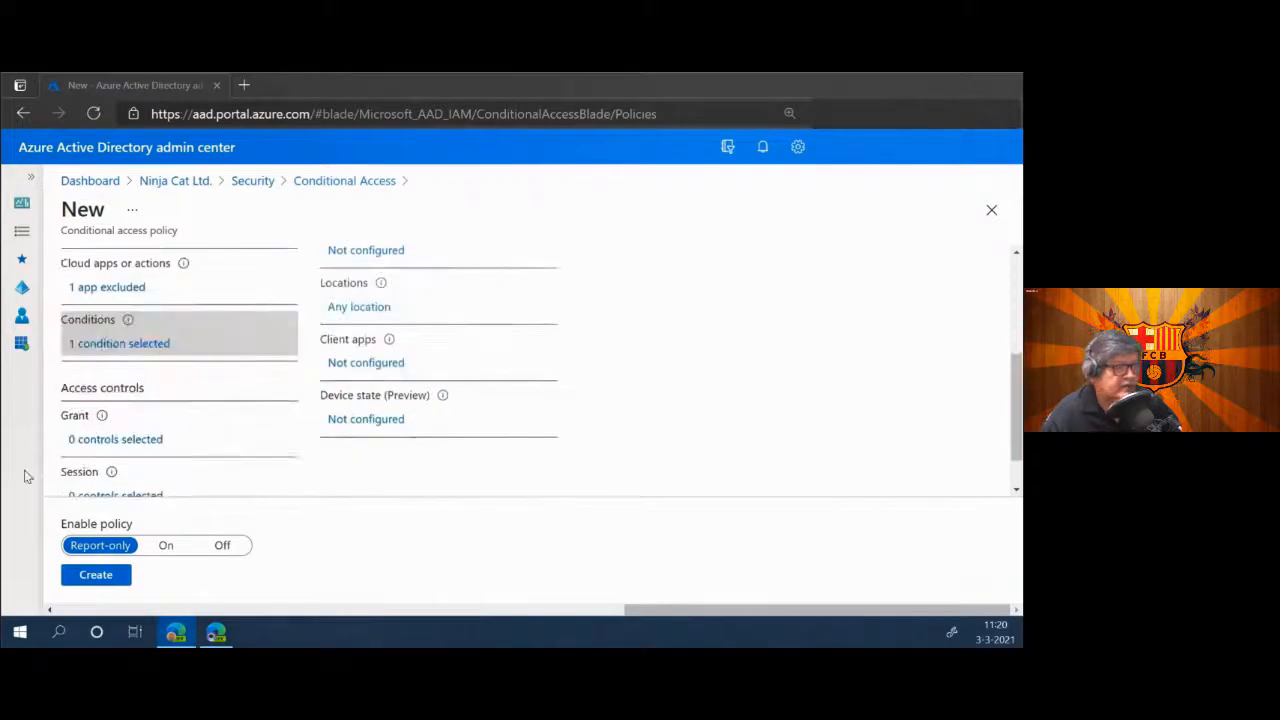
pyautogui.click(117, 441)
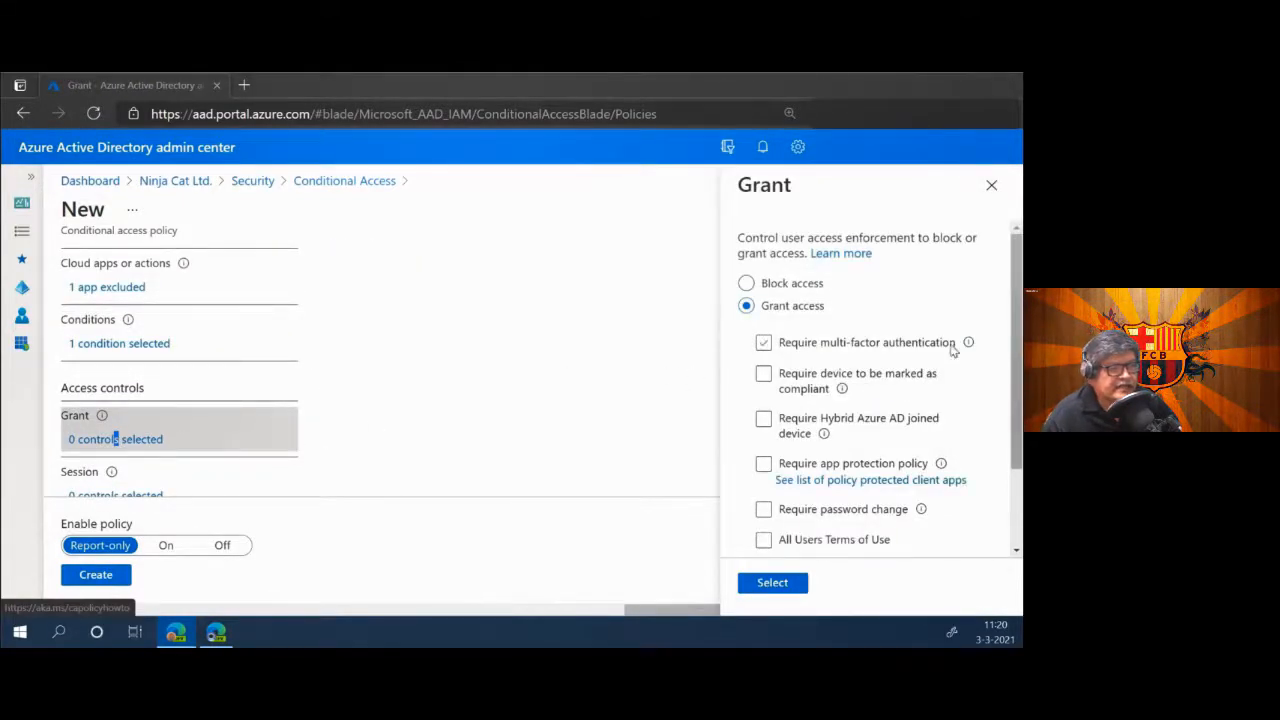
pyautogui.click(748, 284)
pyautogui.click(747, 306)
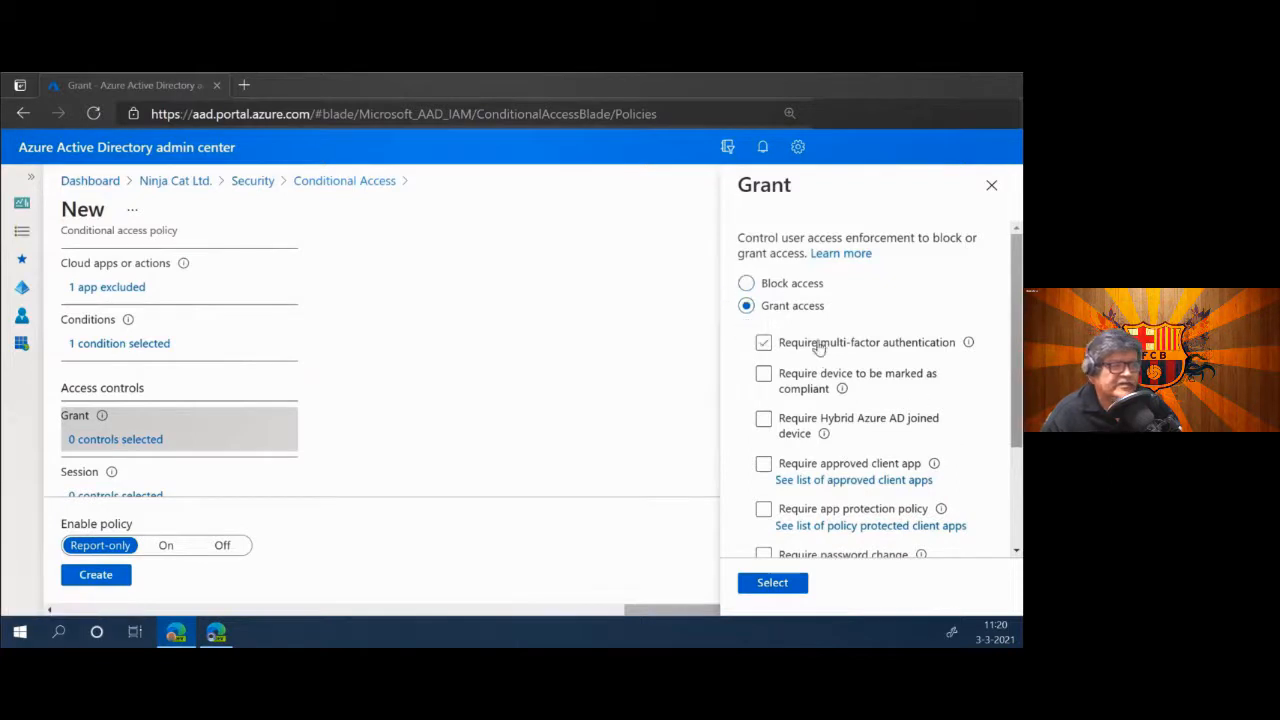
pyautogui.scroll(-1, 818, 345)
pyautogui.scroll(1, 789, 306)
pyautogui.scroll(-2, 810, 380)
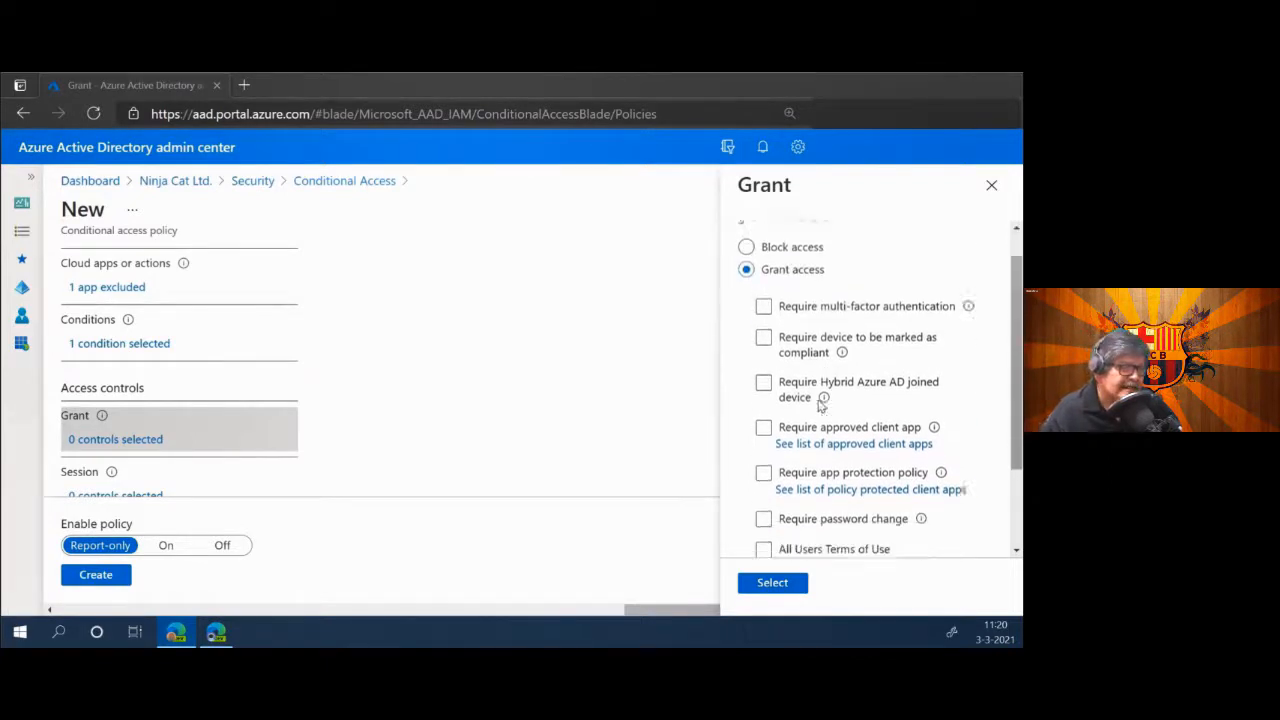
pyautogui.click(838, 408)
pyautogui.click(838, 410)
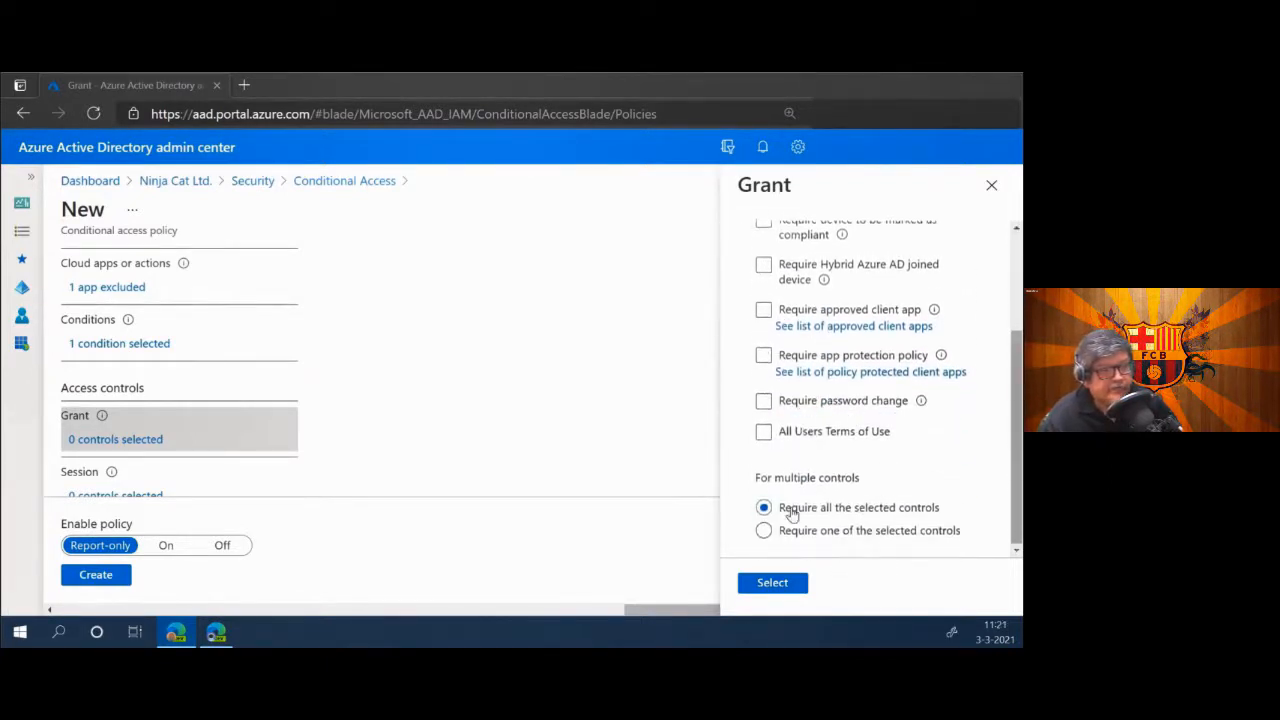
pyautogui.click(866, 541)
# Set the policy's Grant control to Block access and apply the selection.
pyautogui.scroll(2, 866, 520)
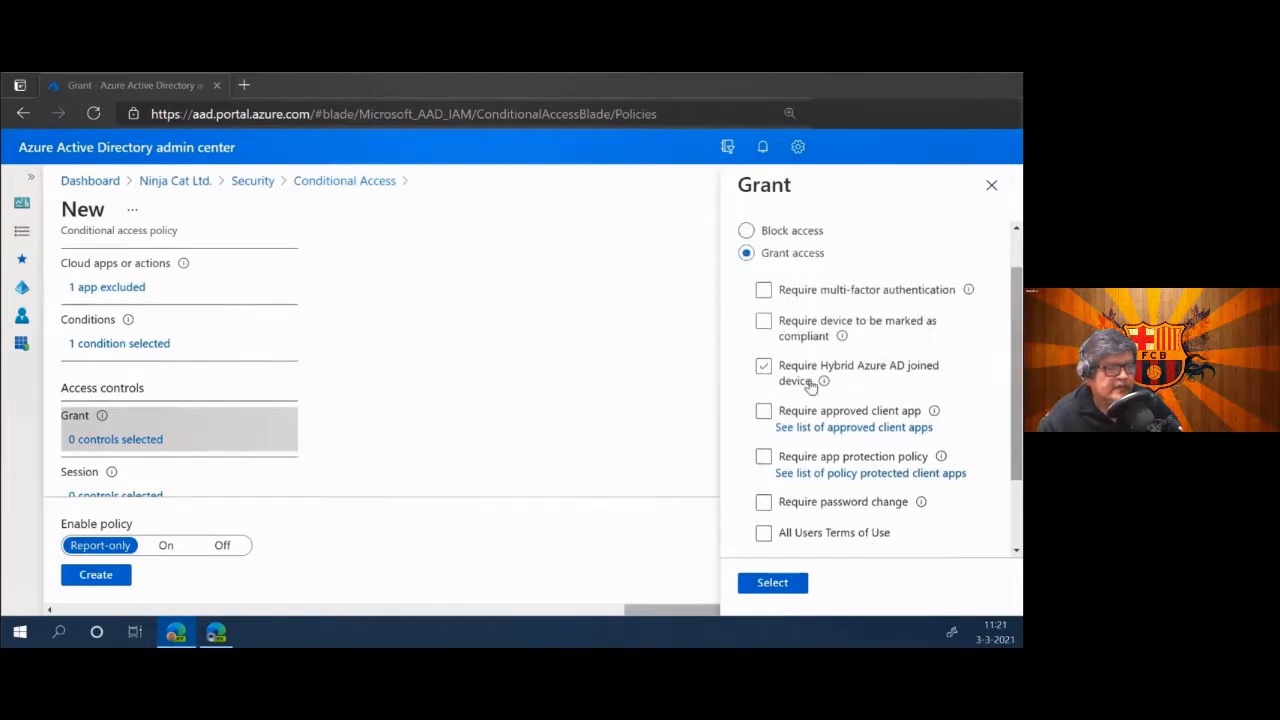
pyautogui.click(768, 233)
pyautogui.click(772, 583)
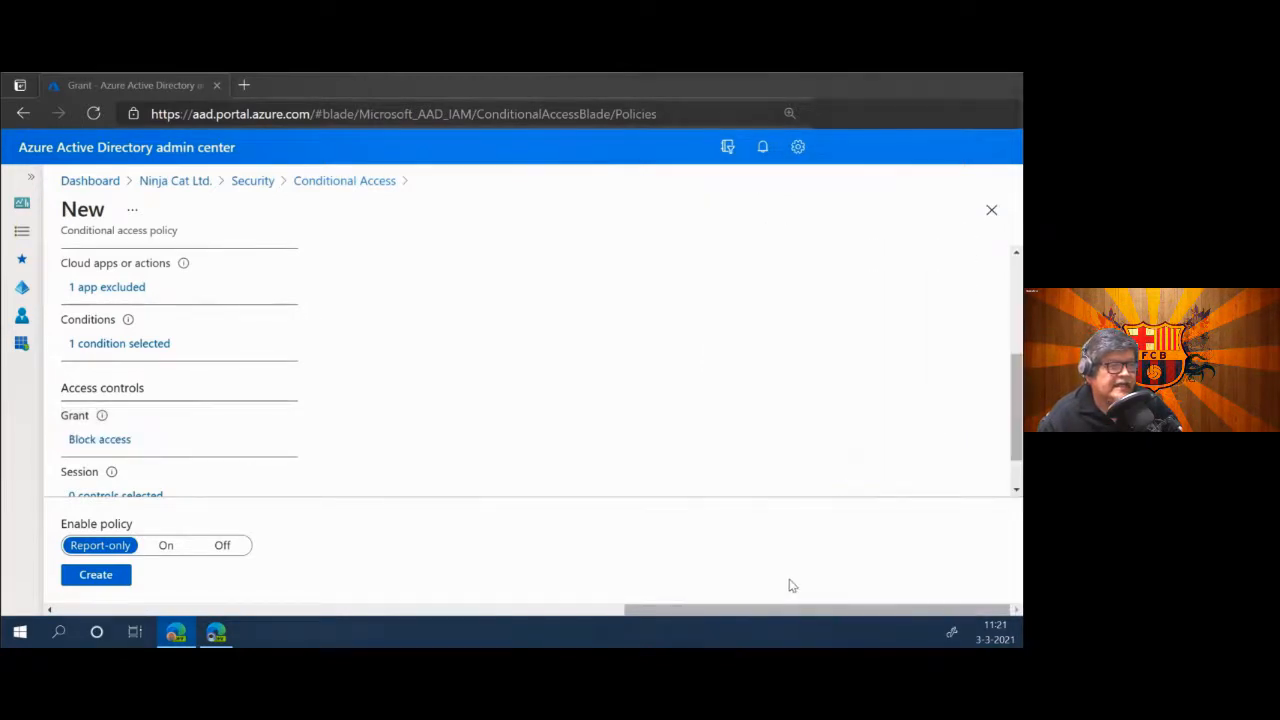
# Try setting Enable policy to On and review the policy's name, assignments and access controls.
pyautogui.scroll(-1, 400, 354)
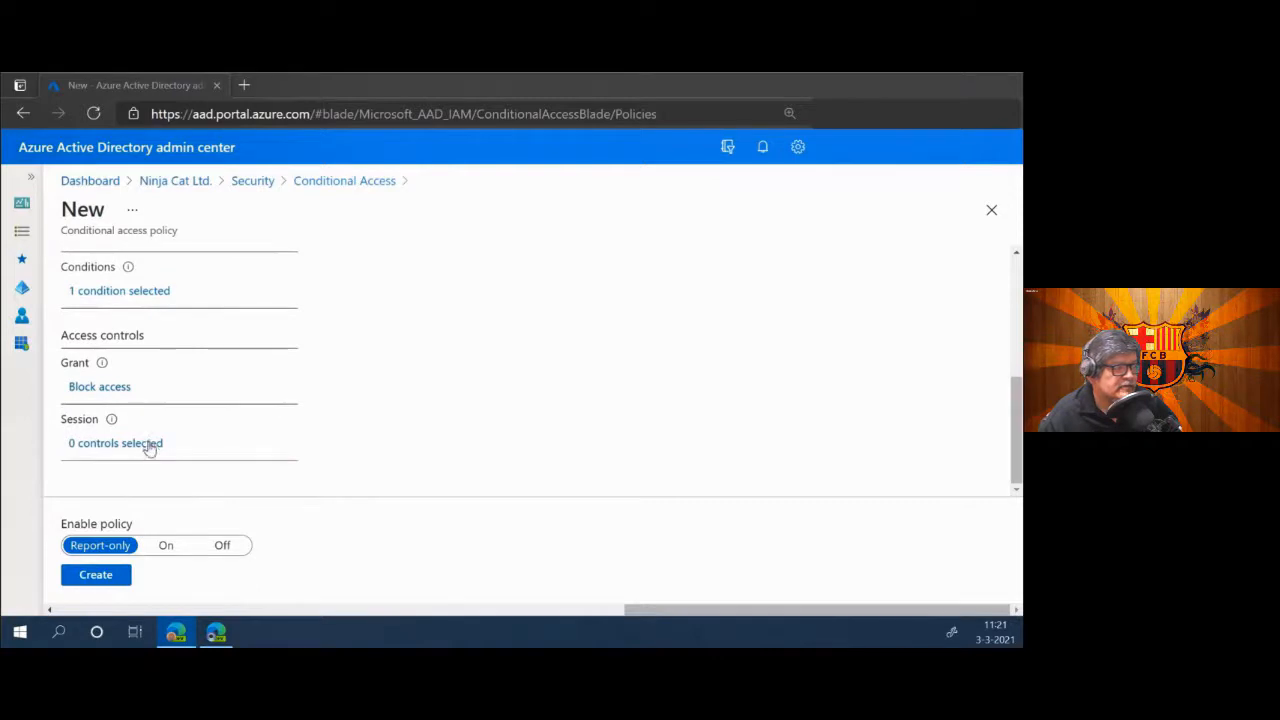
pyautogui.click(168, 548)
pyautogui.scroll(5, 303, 486)
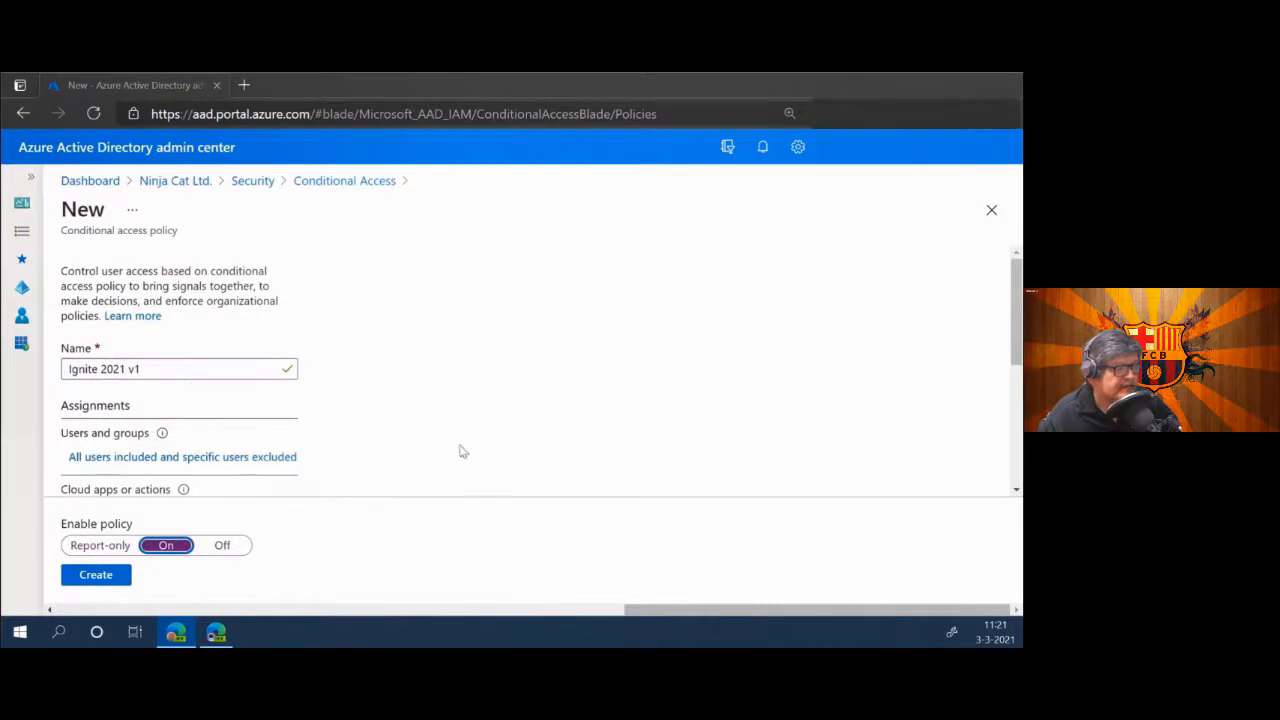
pyautogui.scroll(-1, 348, 413)
pyautogui.scroll(-3, 150, 323)
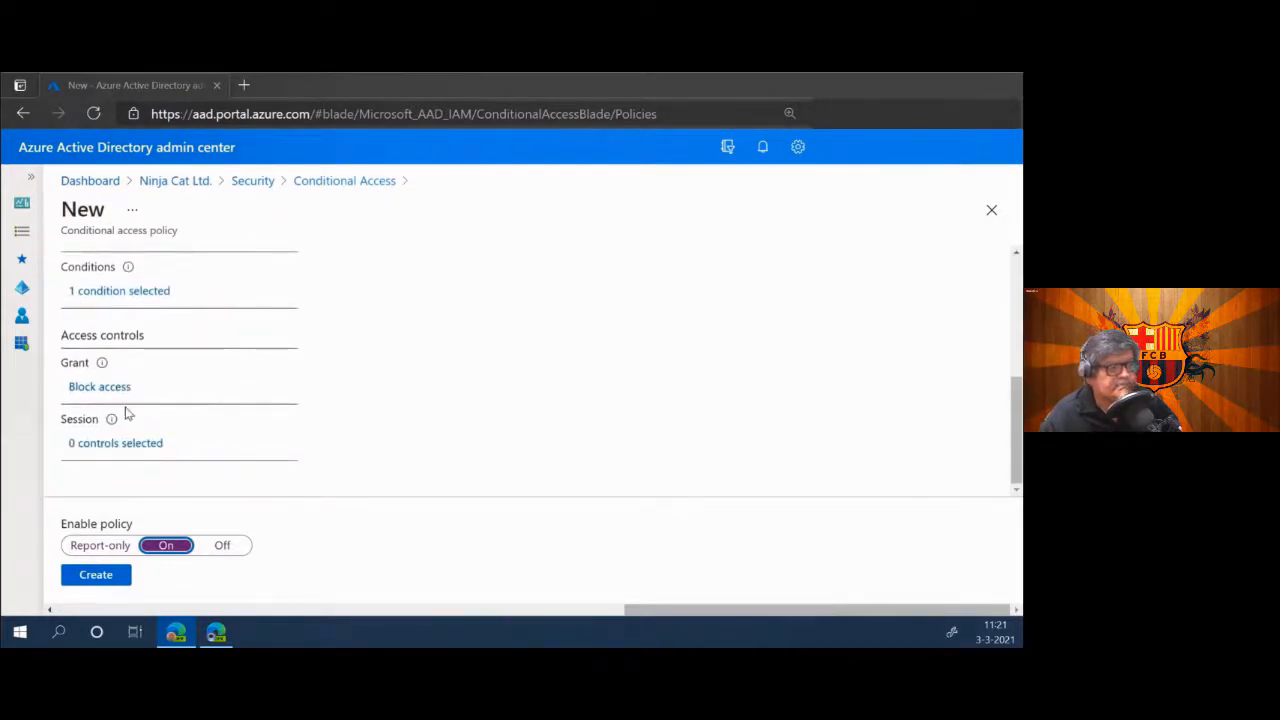
# Compare the Enable policy states, set the policy to Report-only, and create it.
pyautogui.click(100, 546)
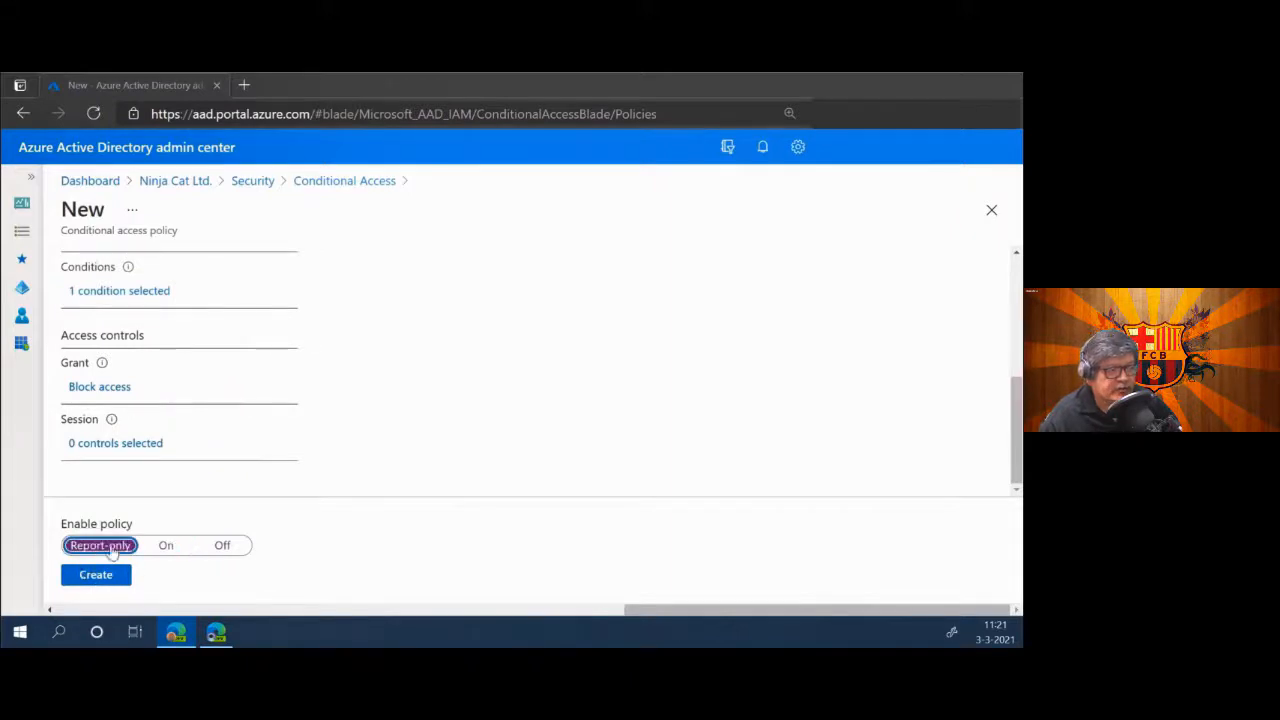
pyautogui.click(166, 546)
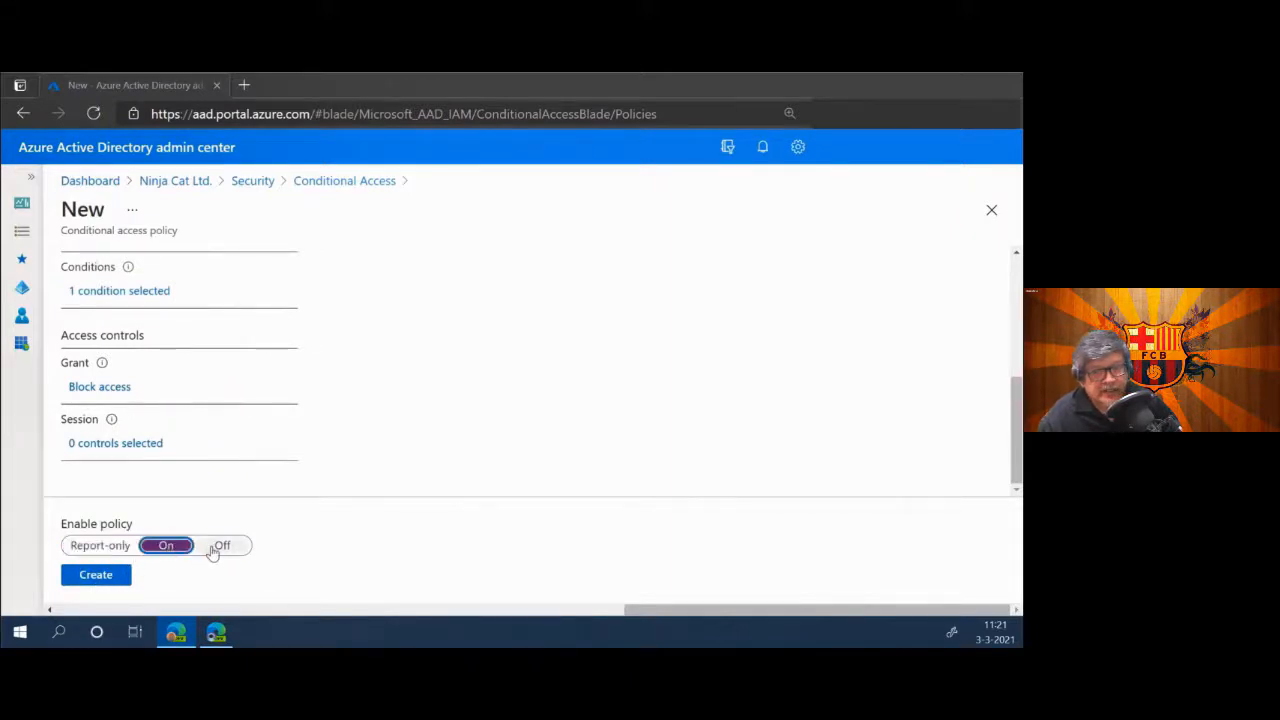
pyautogui.click(215, 546)
pyautogui.click(166, 546)
pyautogui.click(100, 546)
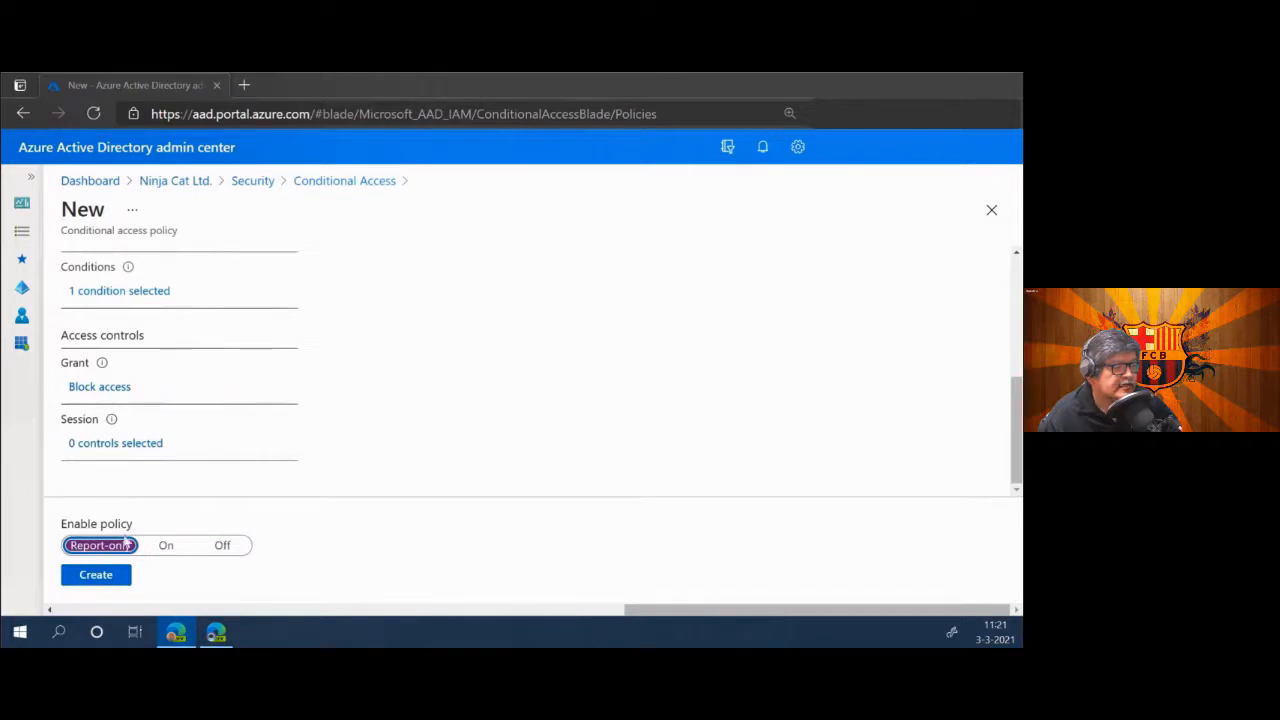
pyautogui.click(114, 577)
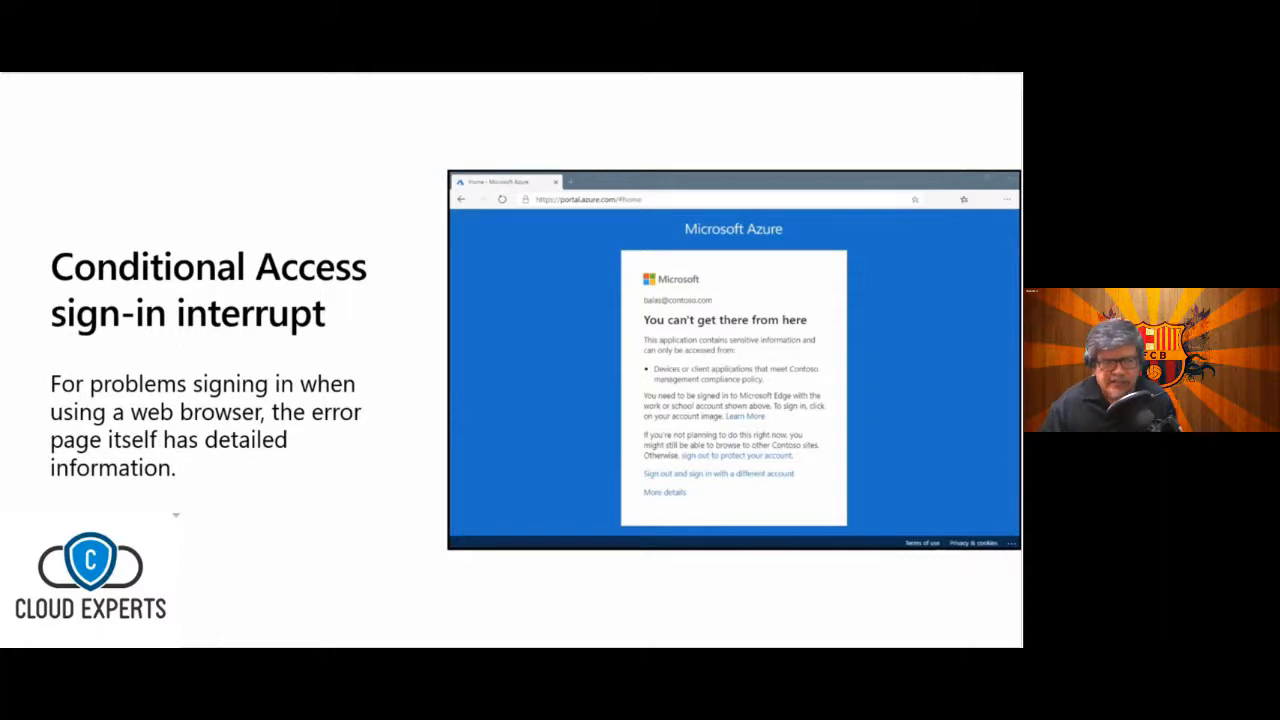
pyautogui.click(355, 390)
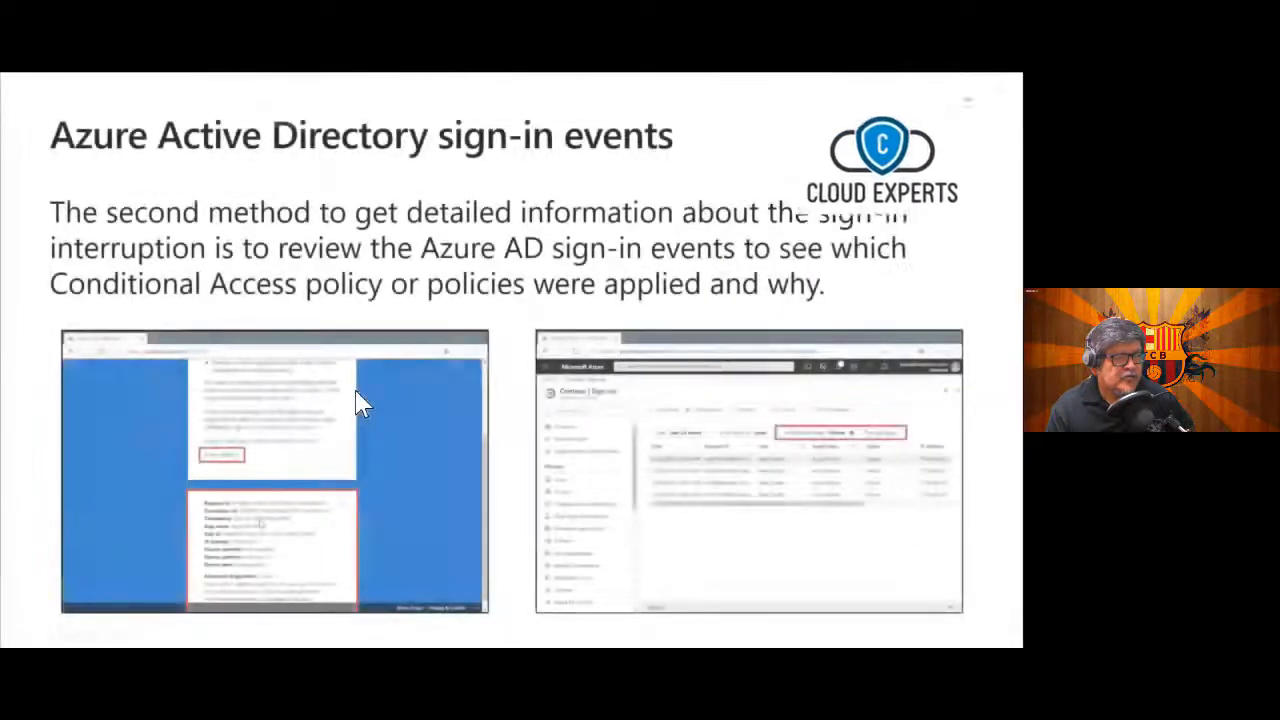
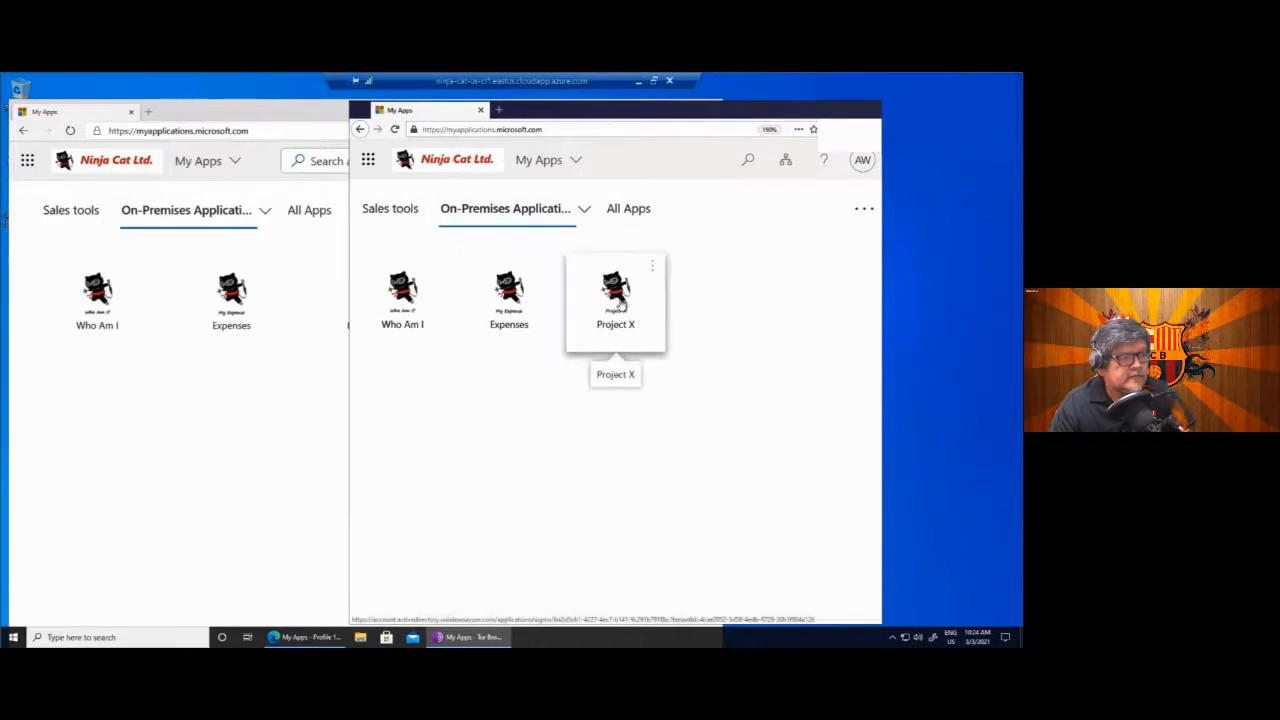
# Launch Project X from the On-Premises Applications in My Apps and open the troubleshooting details on its sign-in page.
pyautogui.click(620, 304)
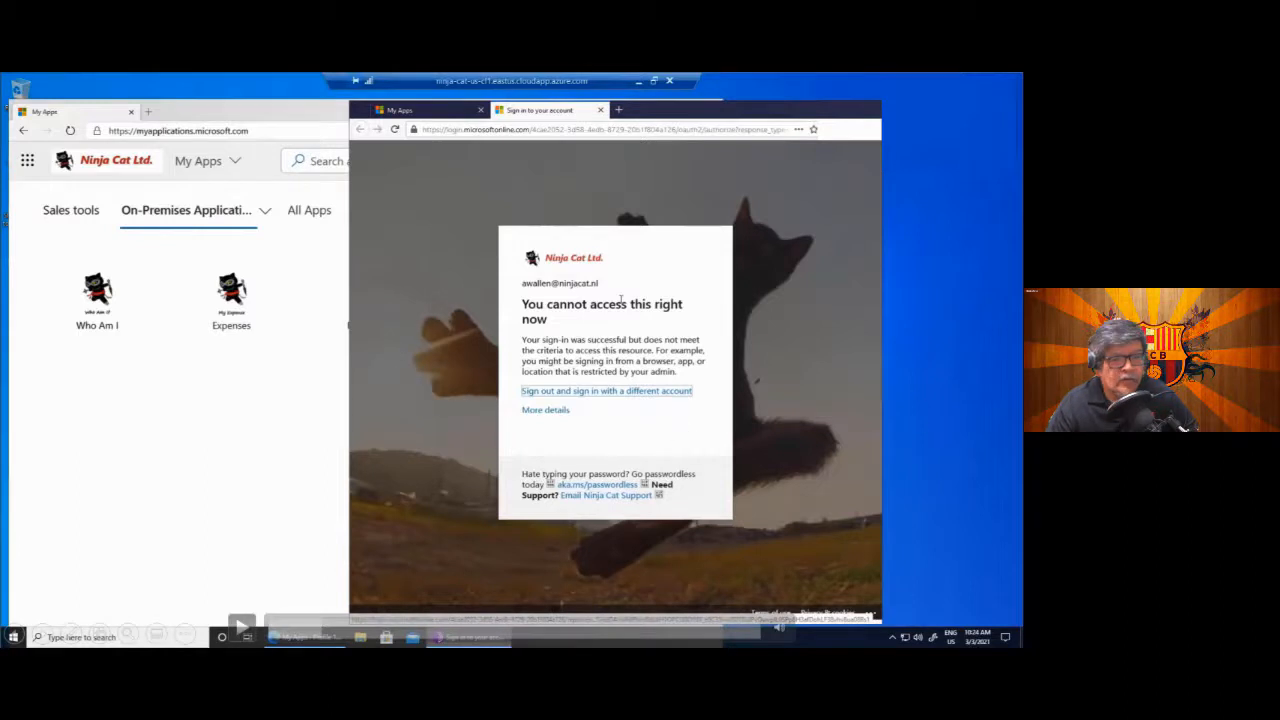
pyautogui.click(241, 627)
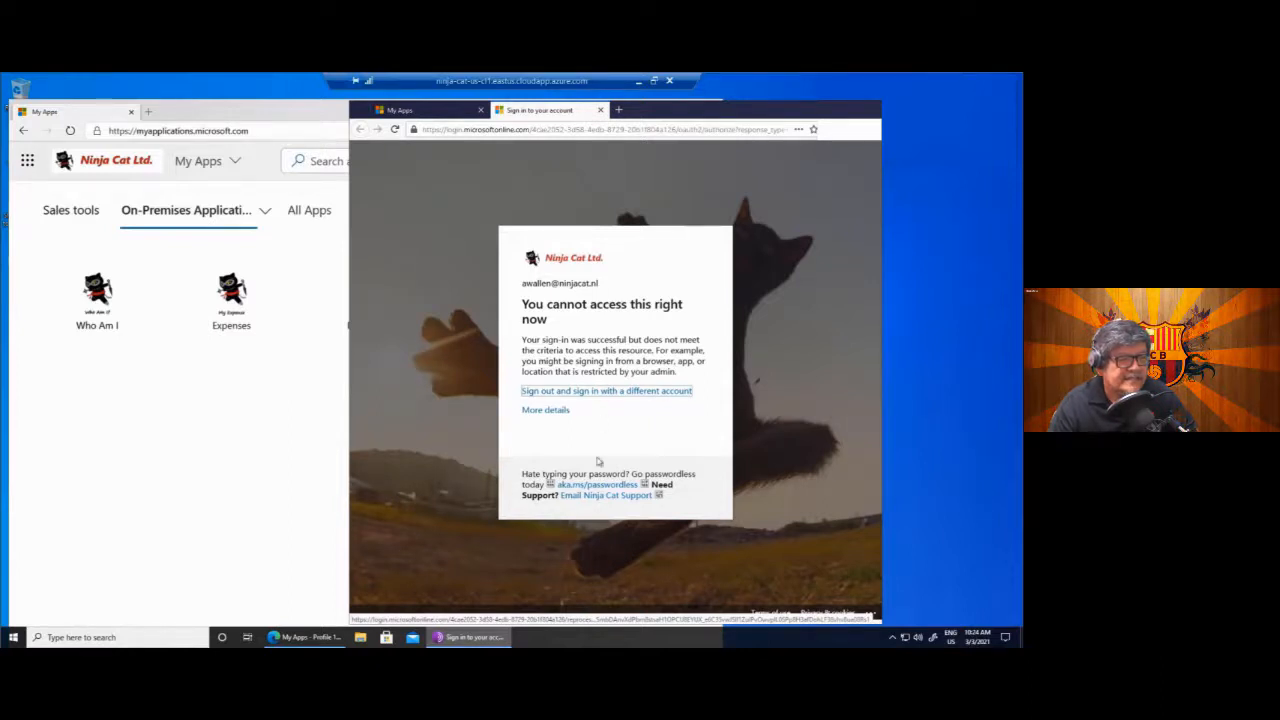
pyautogui.click(547, 413)
pyautogui.scroll(-1, 668, 447)
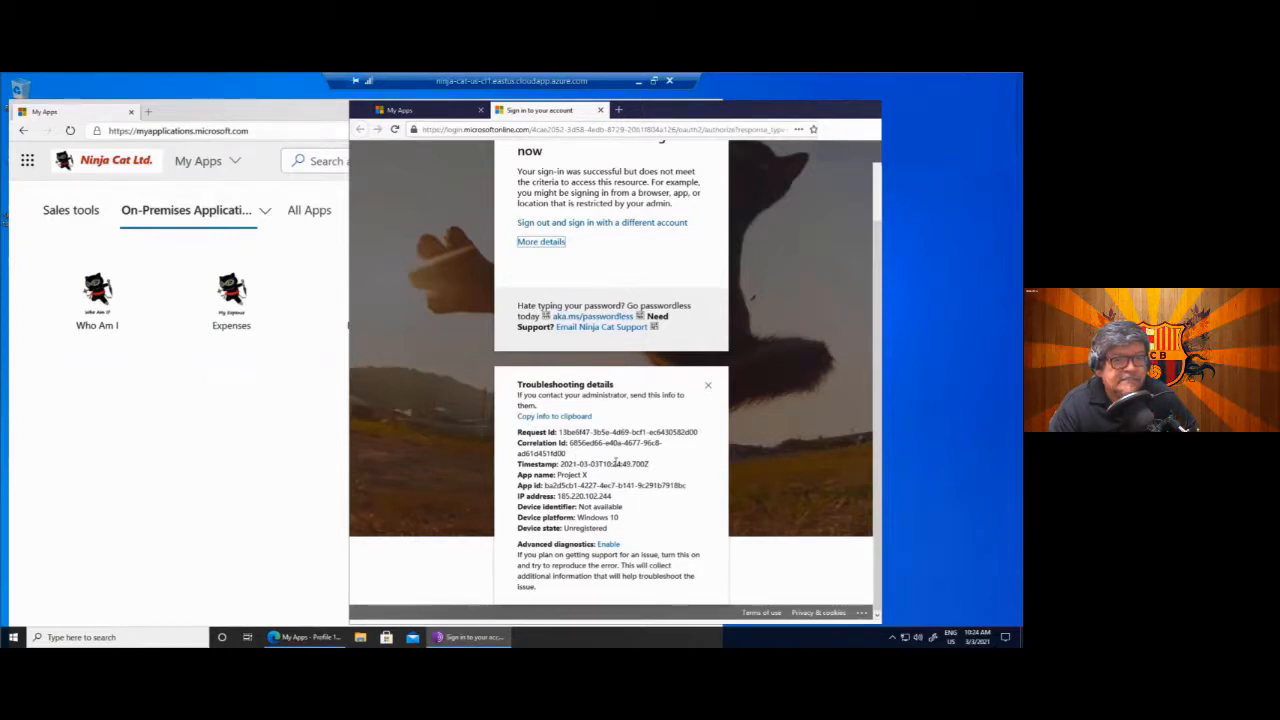
# Switch to the Azure Active Directory admin center and open the list of Conditional Access policies under Security.
pyautogui.hotkey('alt', 'Tab')
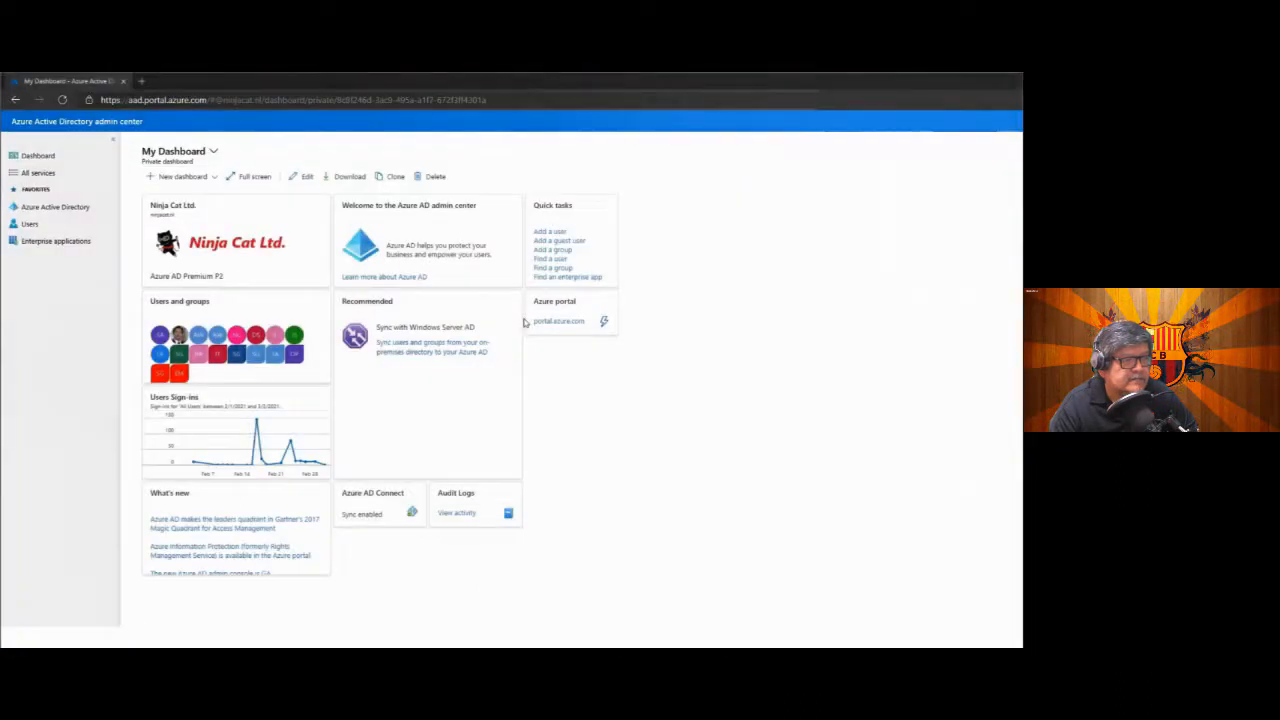
pyautogui.click(60, 207)
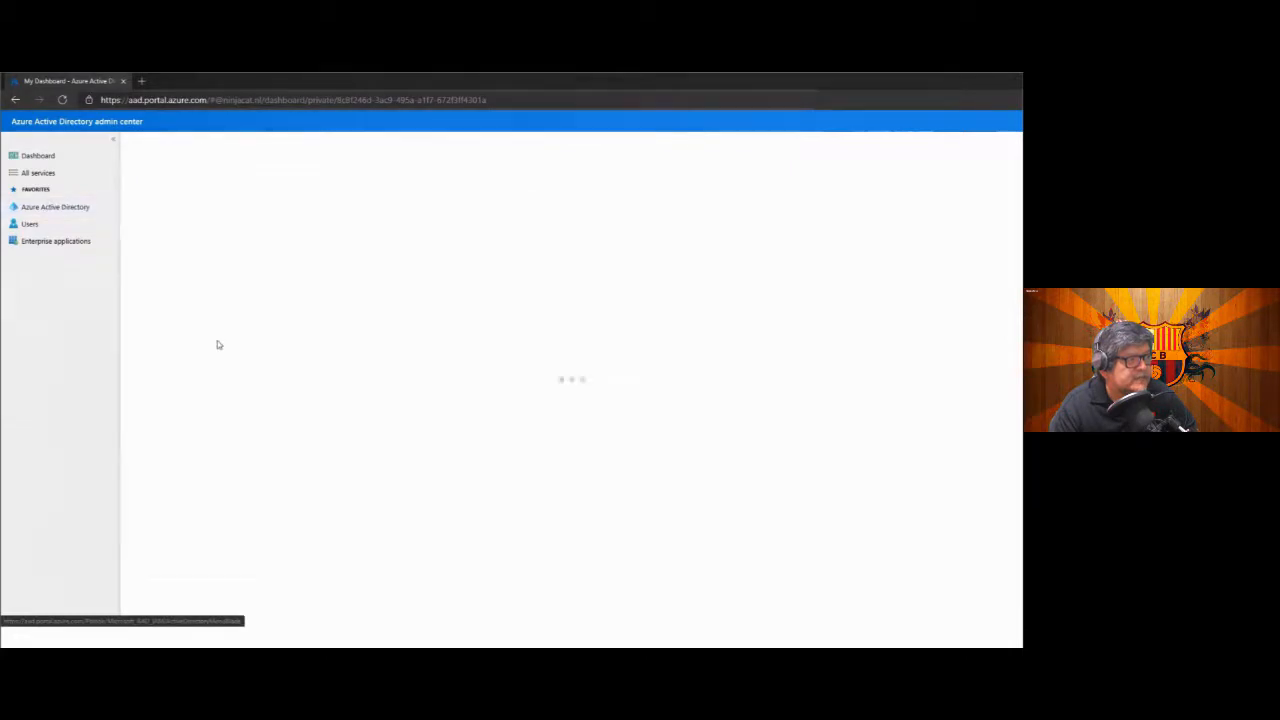
pyautogui.click(165, 584)
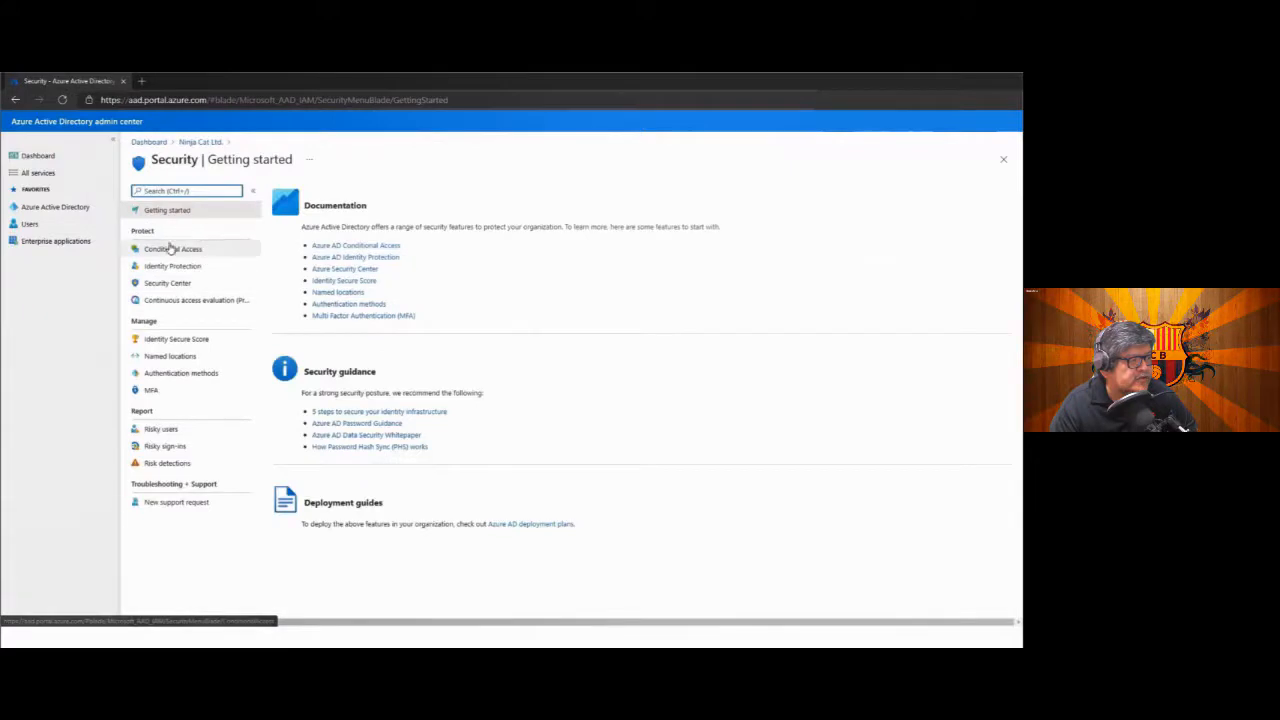
pyautogui.click(171, 249)
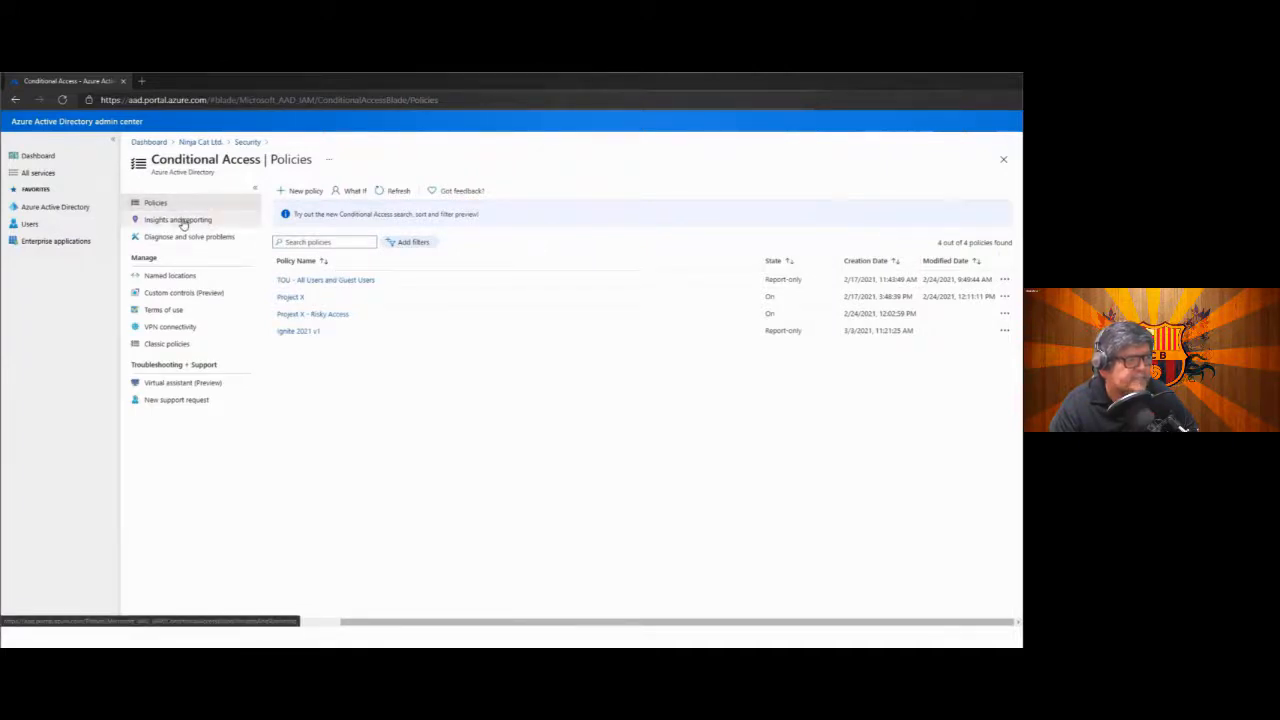
# Open the Azure Active Directory Sign-ins log and filter it by Conditional access: Failure.
pyautogui.click(45, 207)
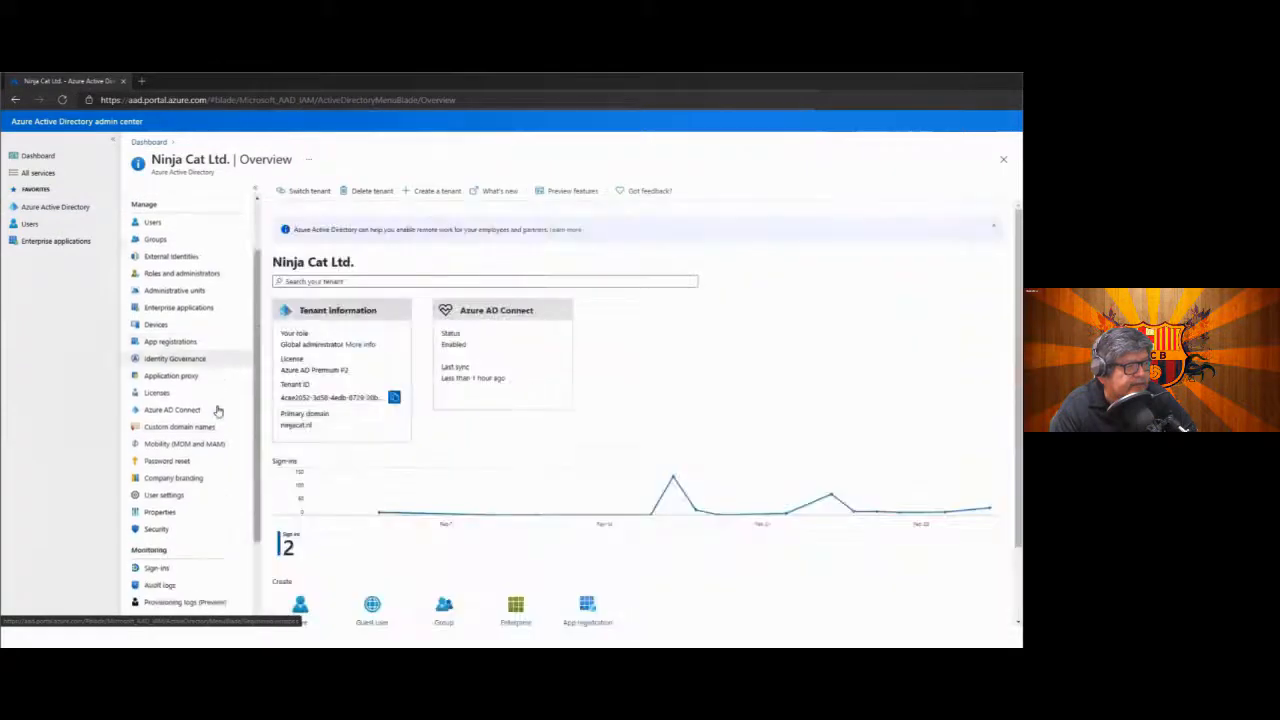
pyautogui.scroll(-2, 218, 410)
pyautogui.click(152, 457)
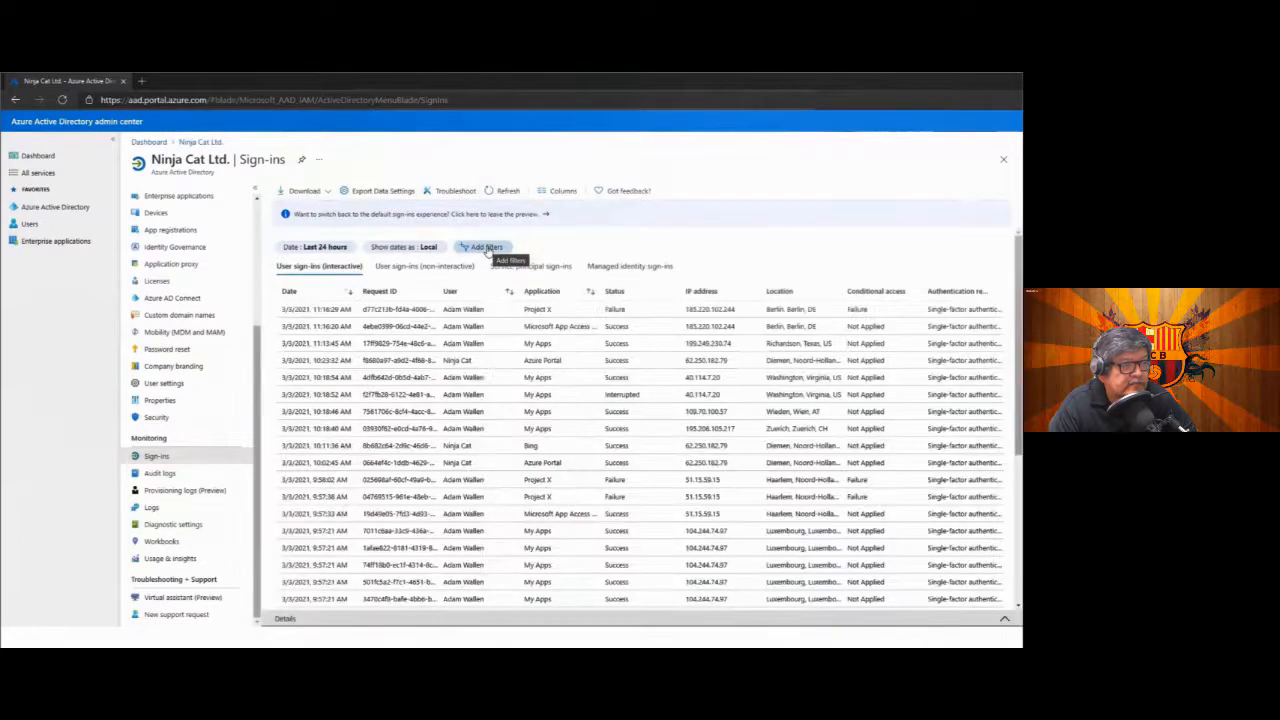
pyautogui.click(488, 248)
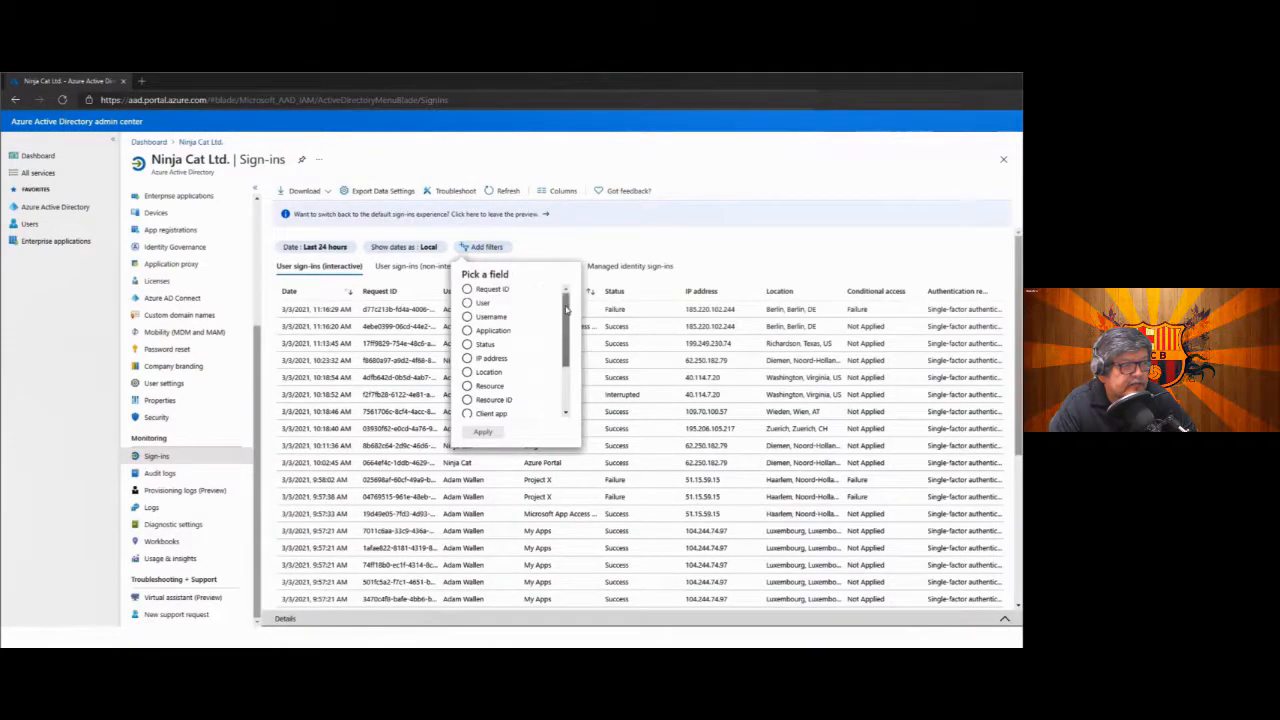
pyautogui.scroll(-3, 520, 350)
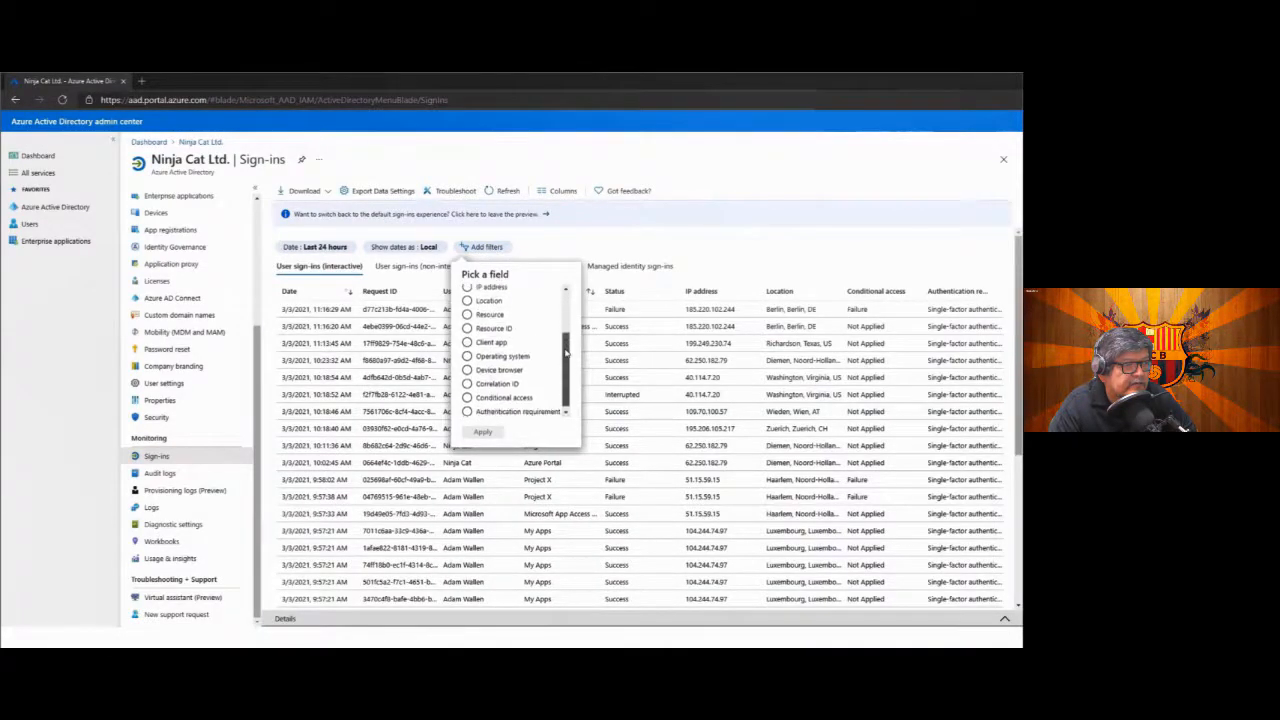
pyautogui.click(467, 398)
pyautogui.click(483, 432)
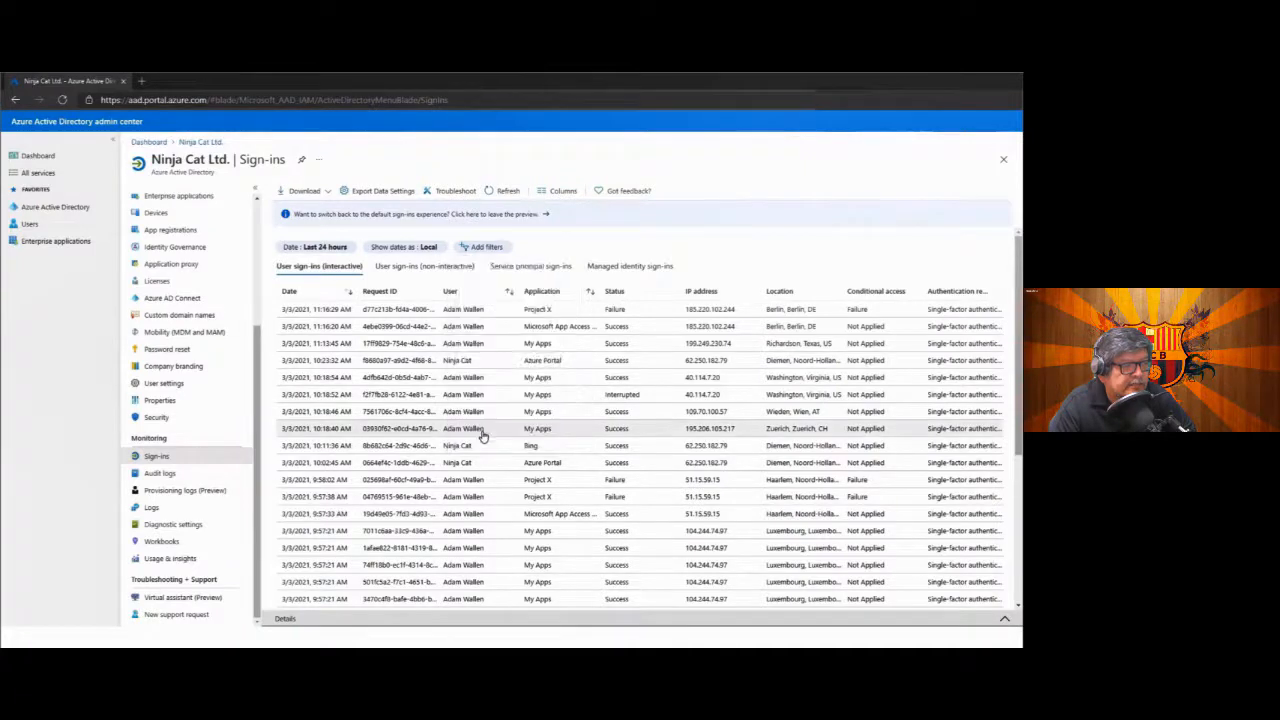
pyautogui.click(476, 315)
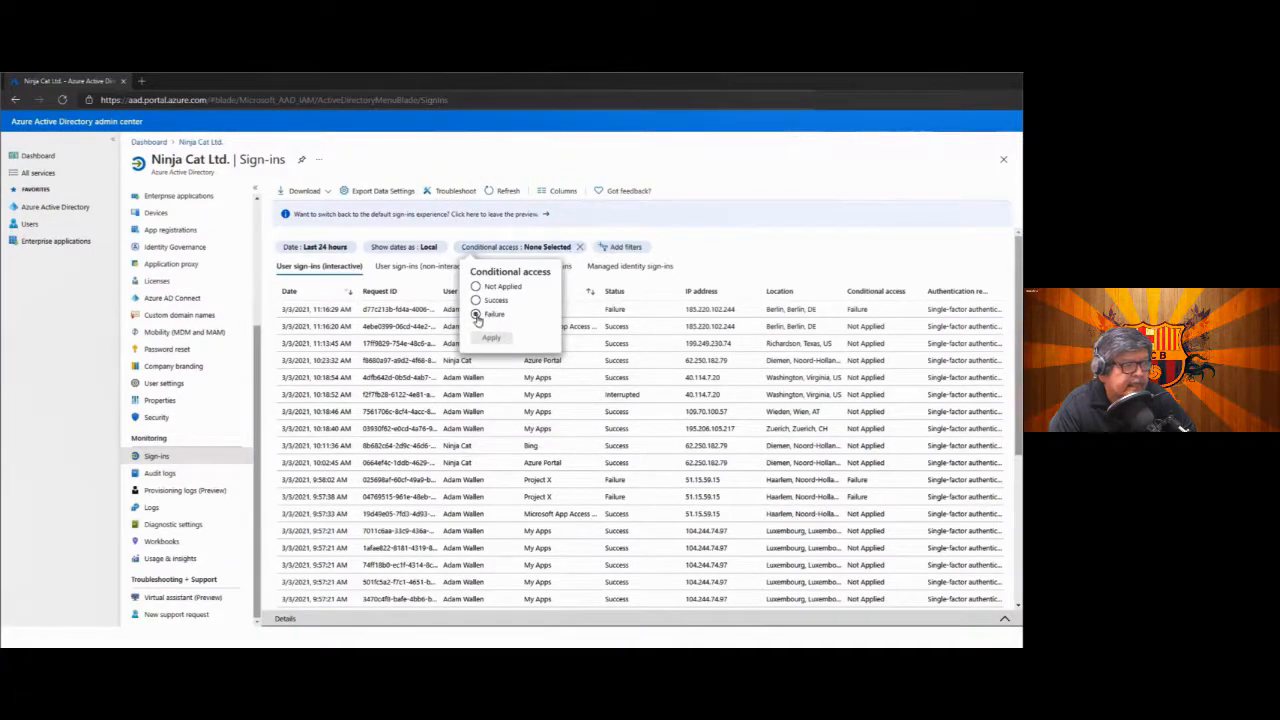
pyautogui.click(491, 338)
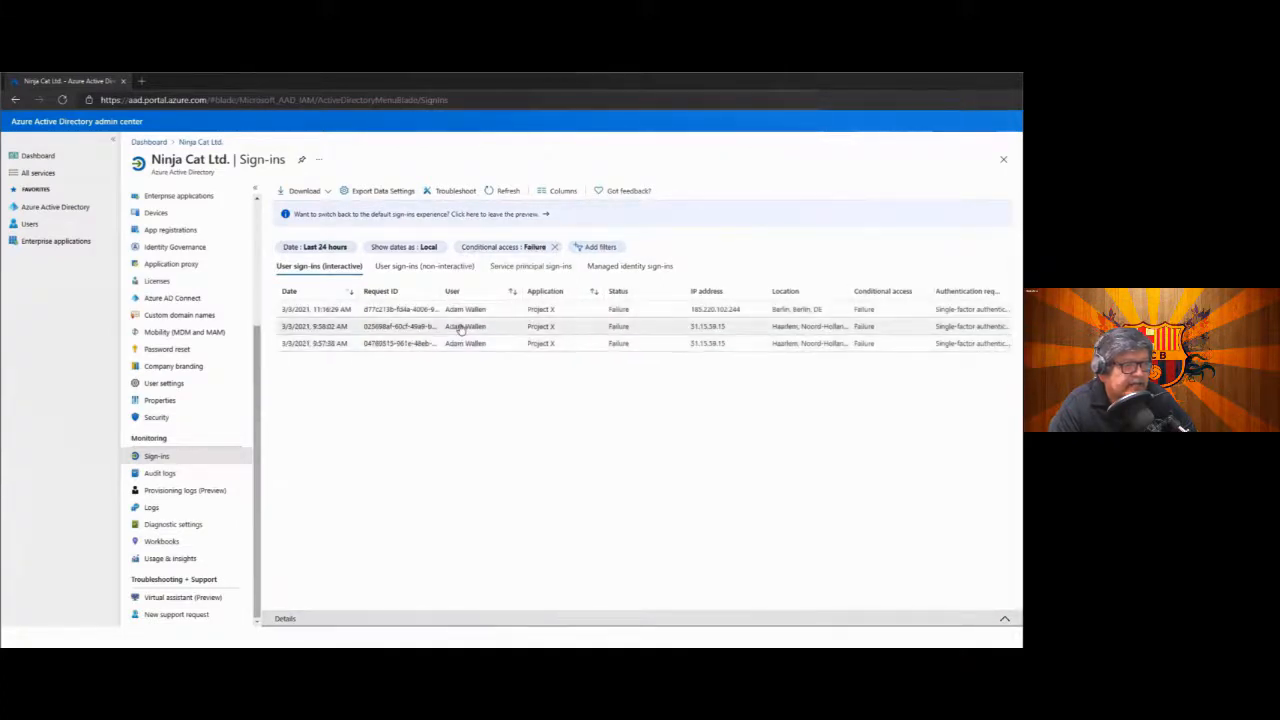
# Open the most recent failed Project X sign-in and examine how the Project X - Risky Access policy applied, including sign-in risk.
pyautogui.click(490, 312)
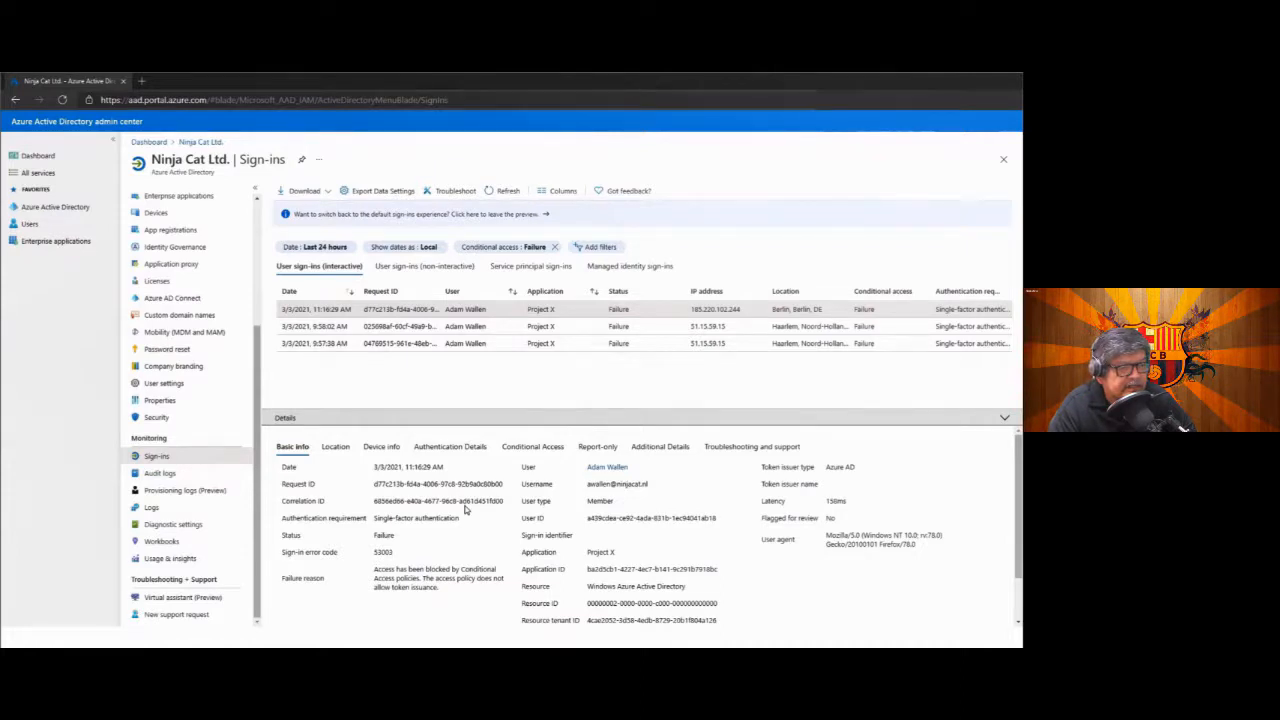
pyautogui.click(535, 450)
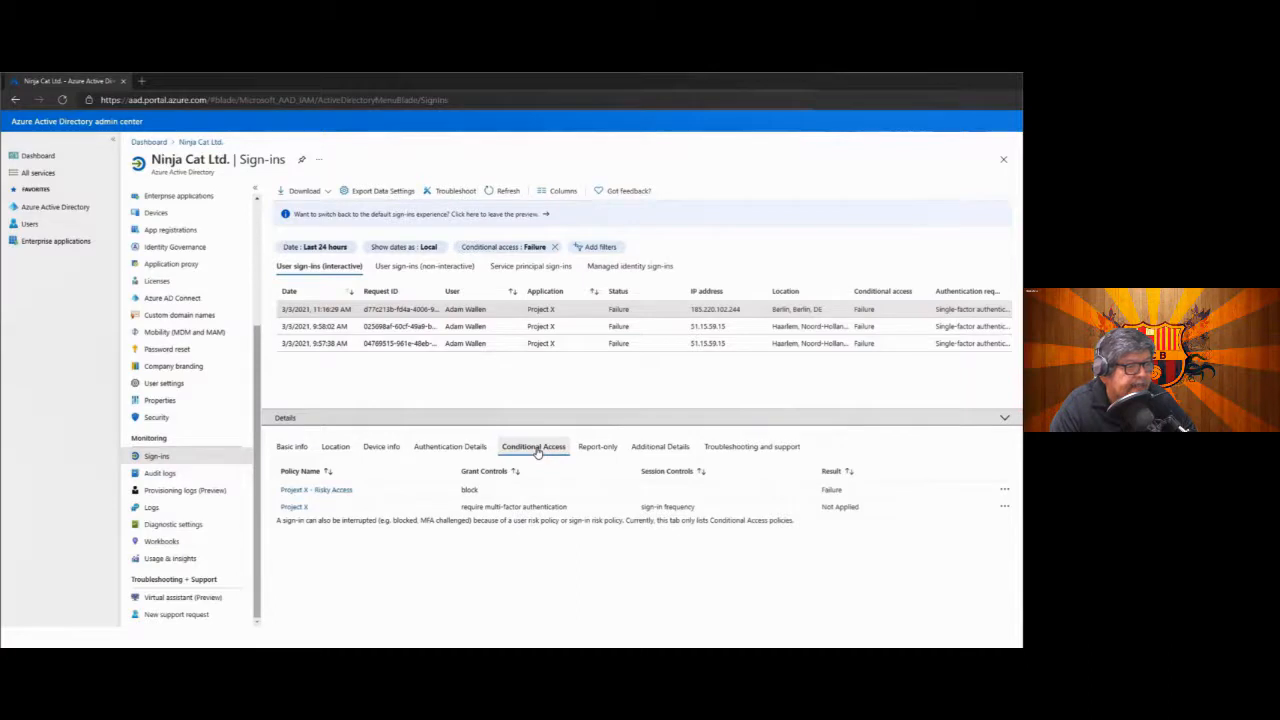
pyautogui.click(338, 490)
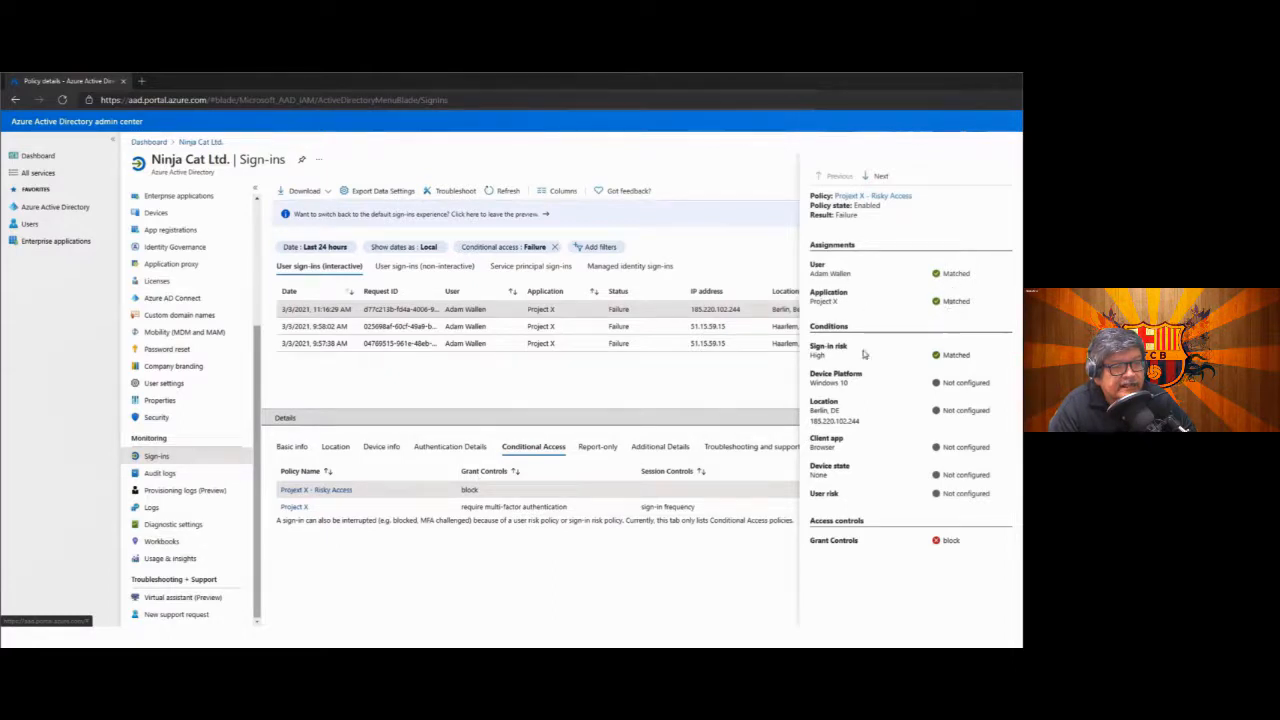
pyautogui.moveTo(980, 357); pyautogui.dragTo(816, 356)
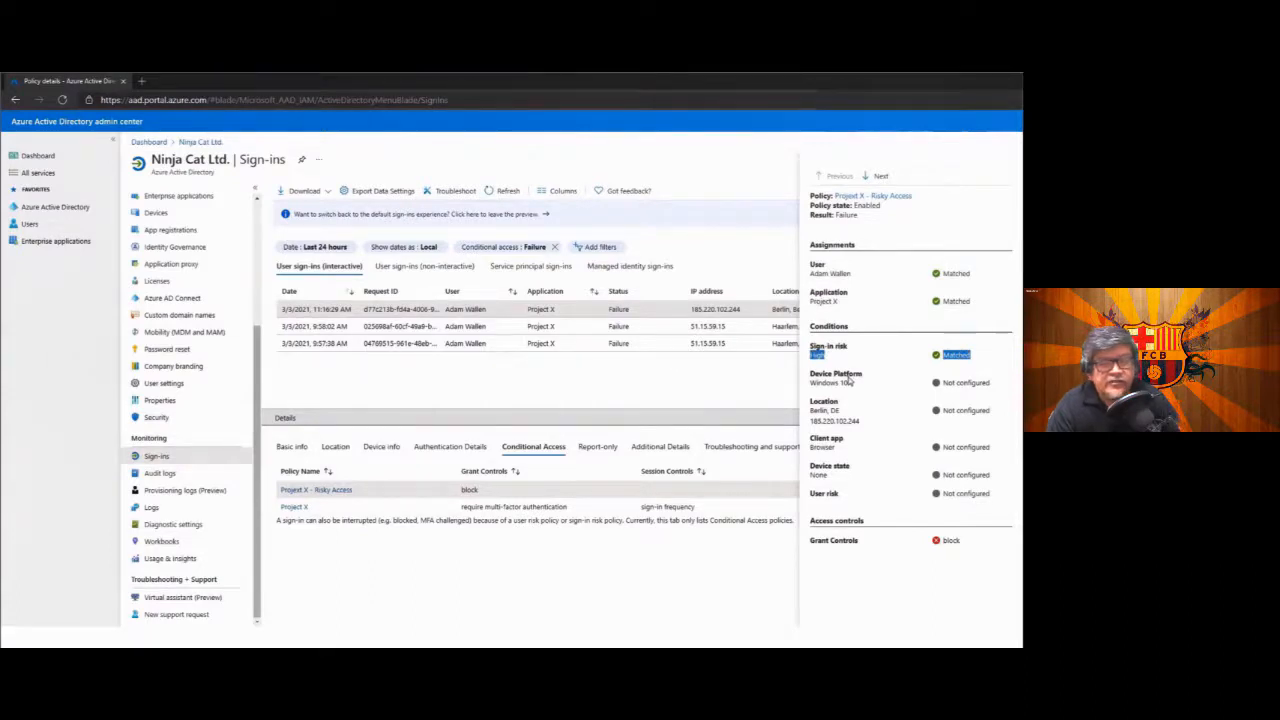
pyautogui.click(633, 573)
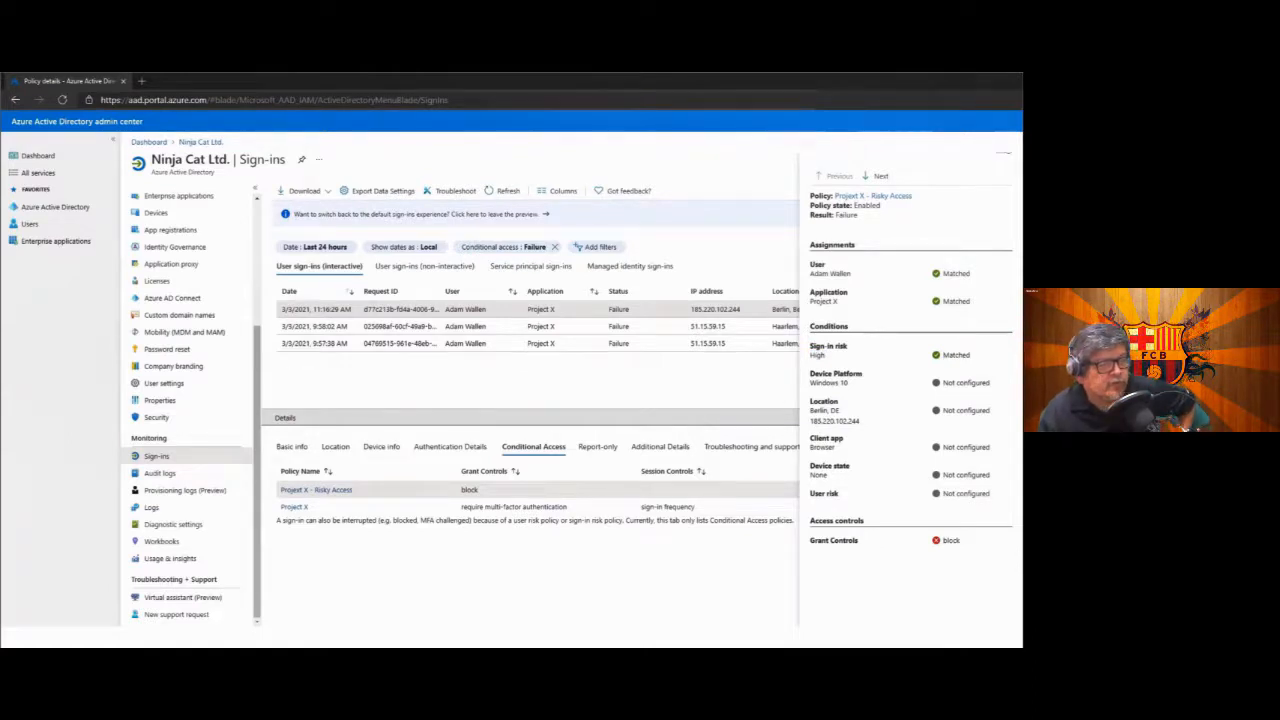
# Close the Project X - Risky Access policy details and view the failed sign-in's troubleshooting and support information.
pyautogui.click(1010, 156)
pyautogui.click(752, 447)
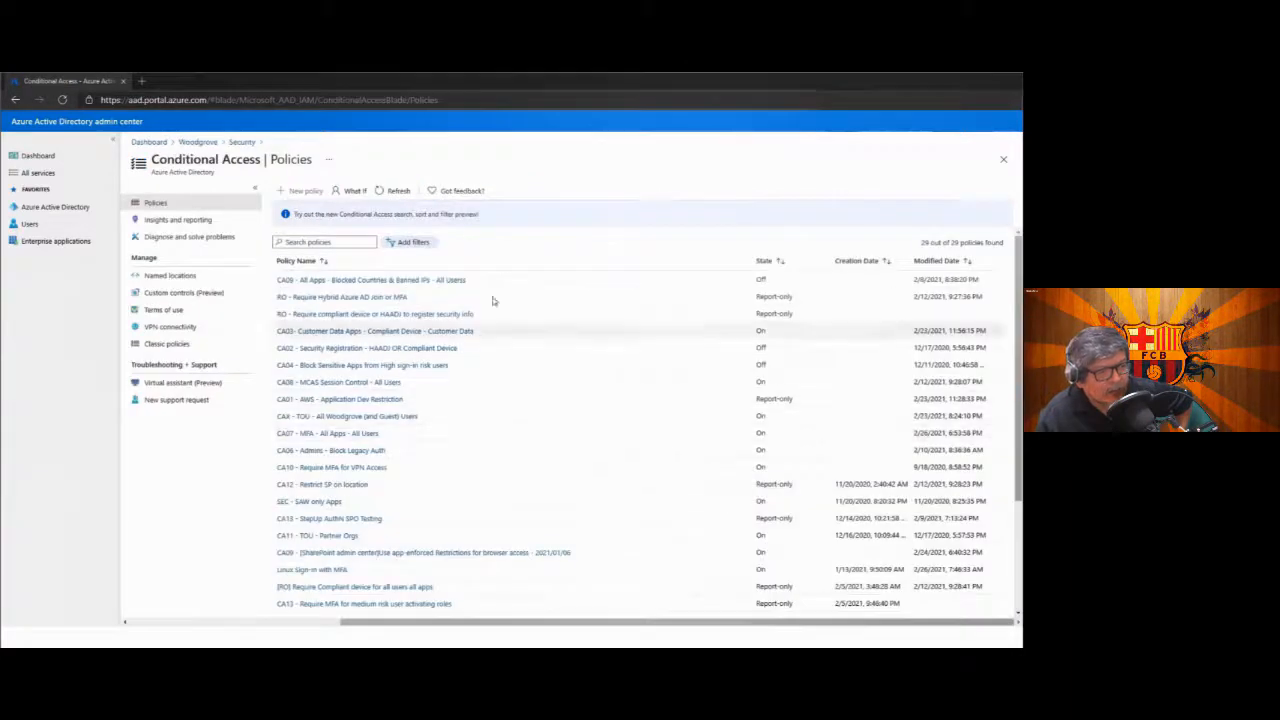
# Open Conditional Access Insights and reporting and examine the impact summary, the breakdown per condition and the sign-in details.
pyautogui.click(187, 221)
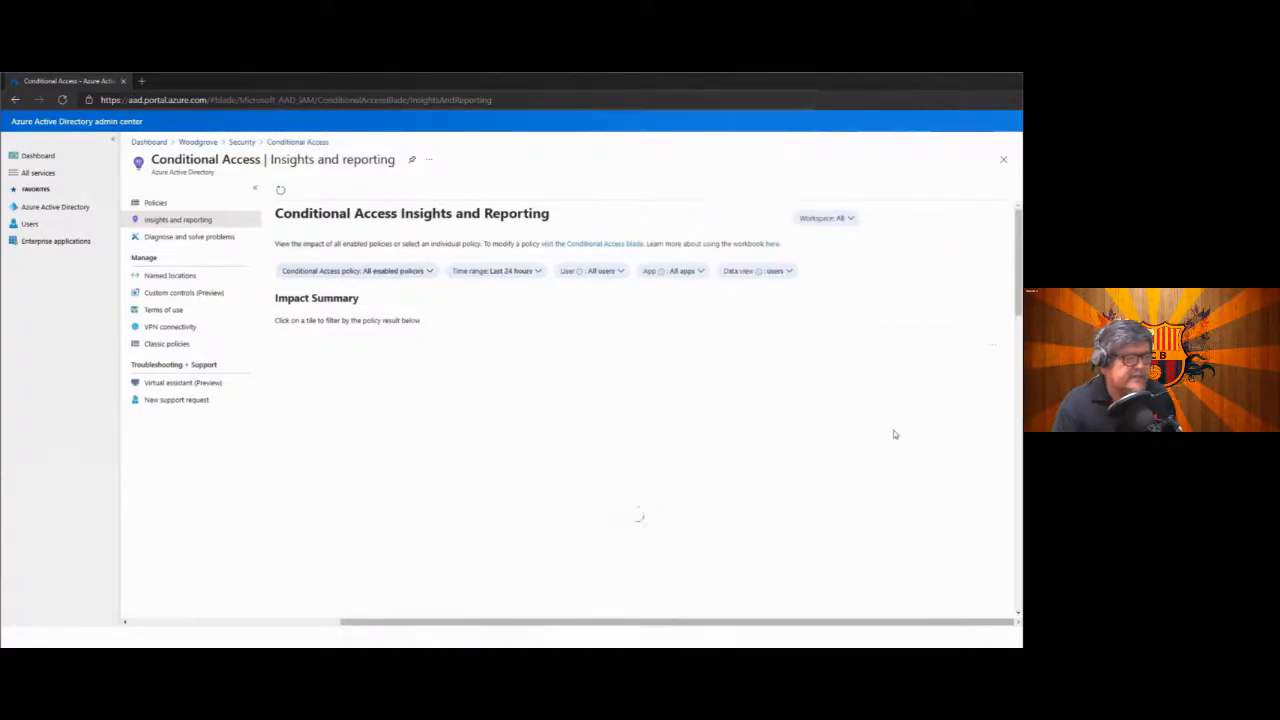
pyautogui.scroll(-1, 905, 405)
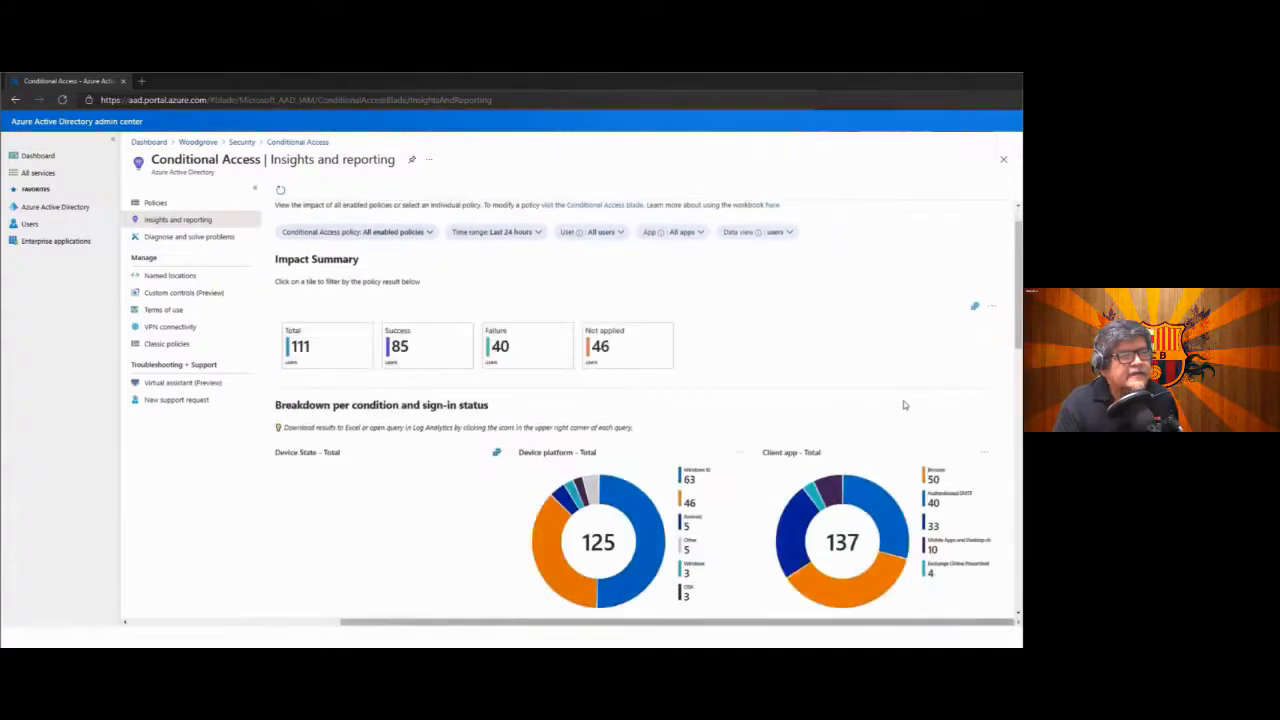
pyautogui.scroll(-1, 905, 405)
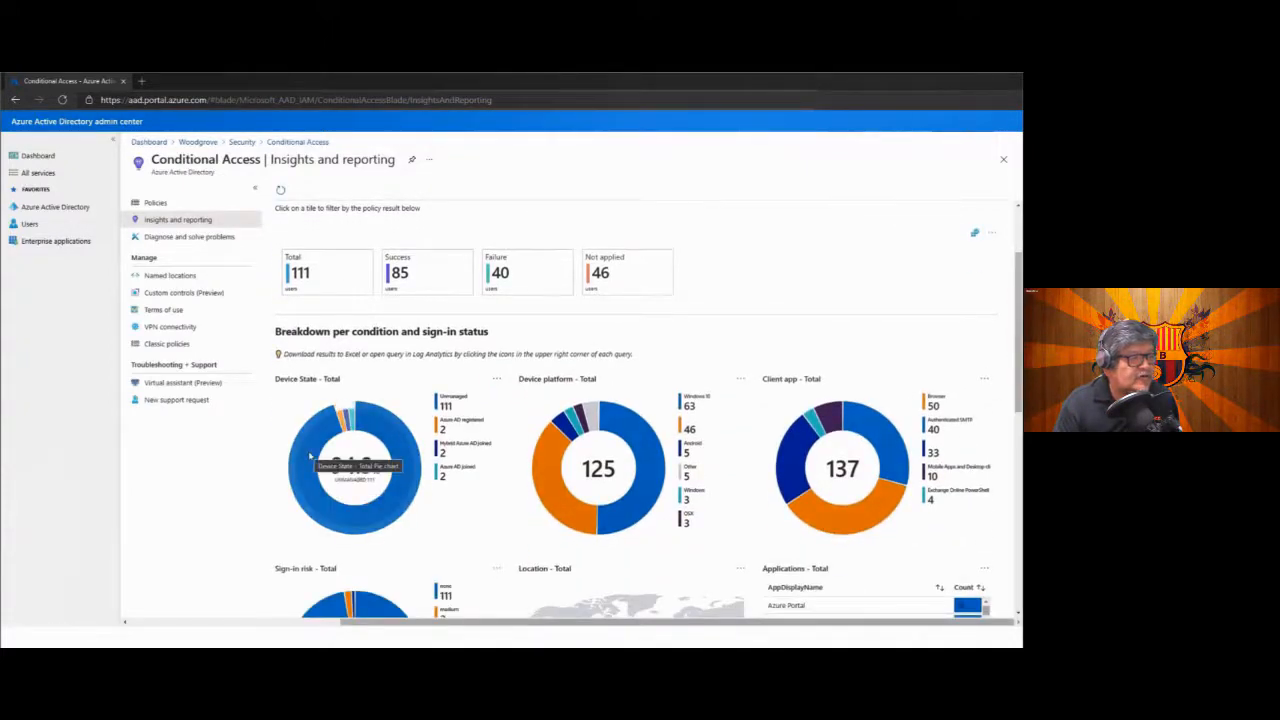
pyautogui.scroll(-2, 474, 467)
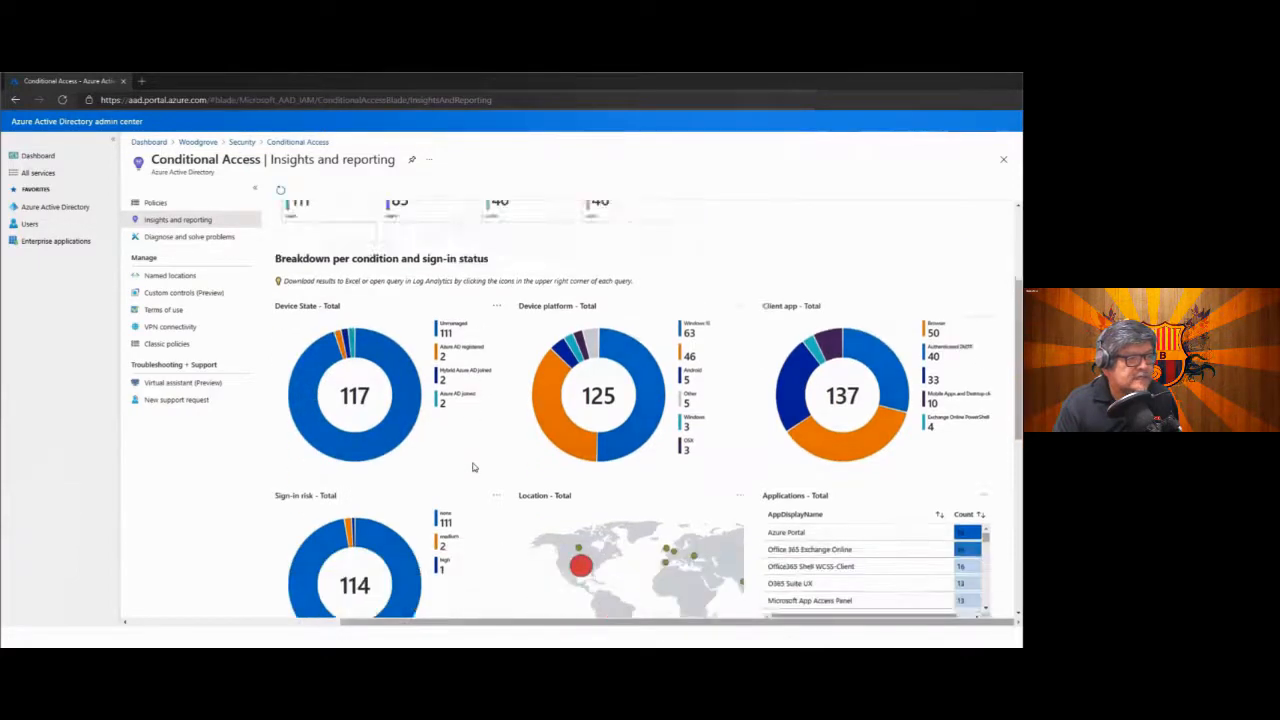
pyautogui.scroll(-1, 474, 467)
pyautogui.moveTo(578, 413)
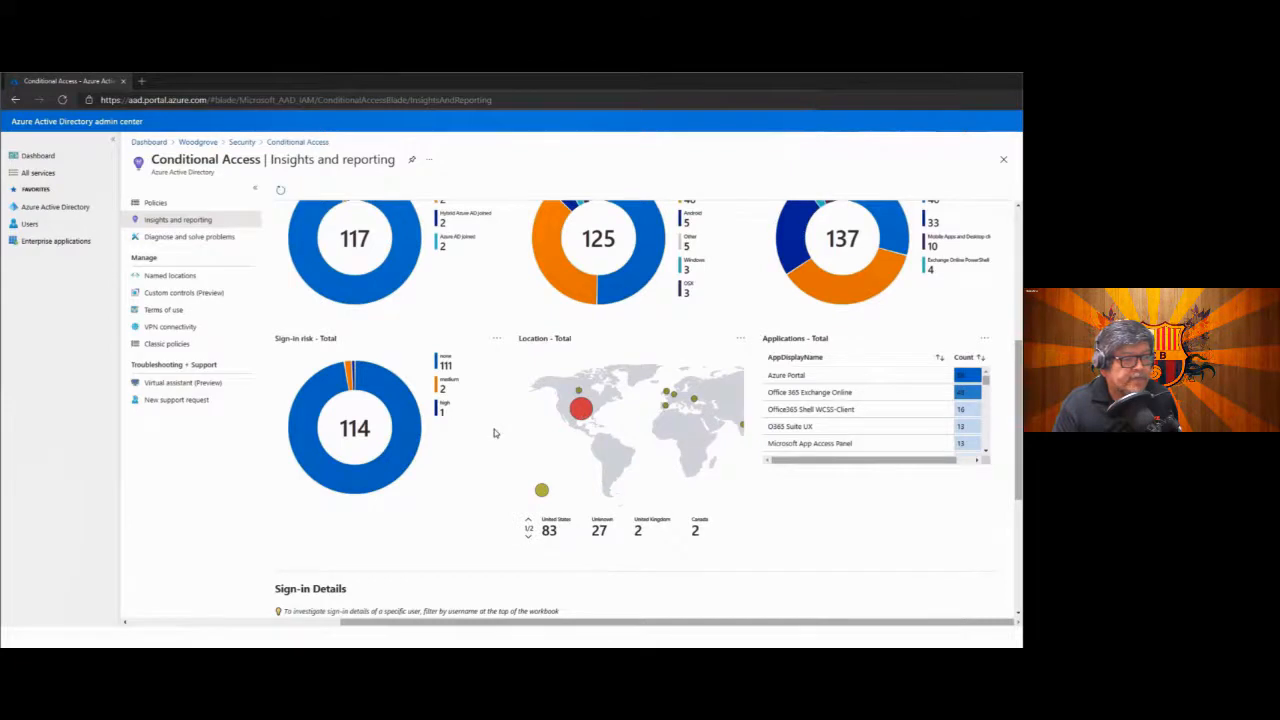
pyautogui.scroll(-3, 494, 429)
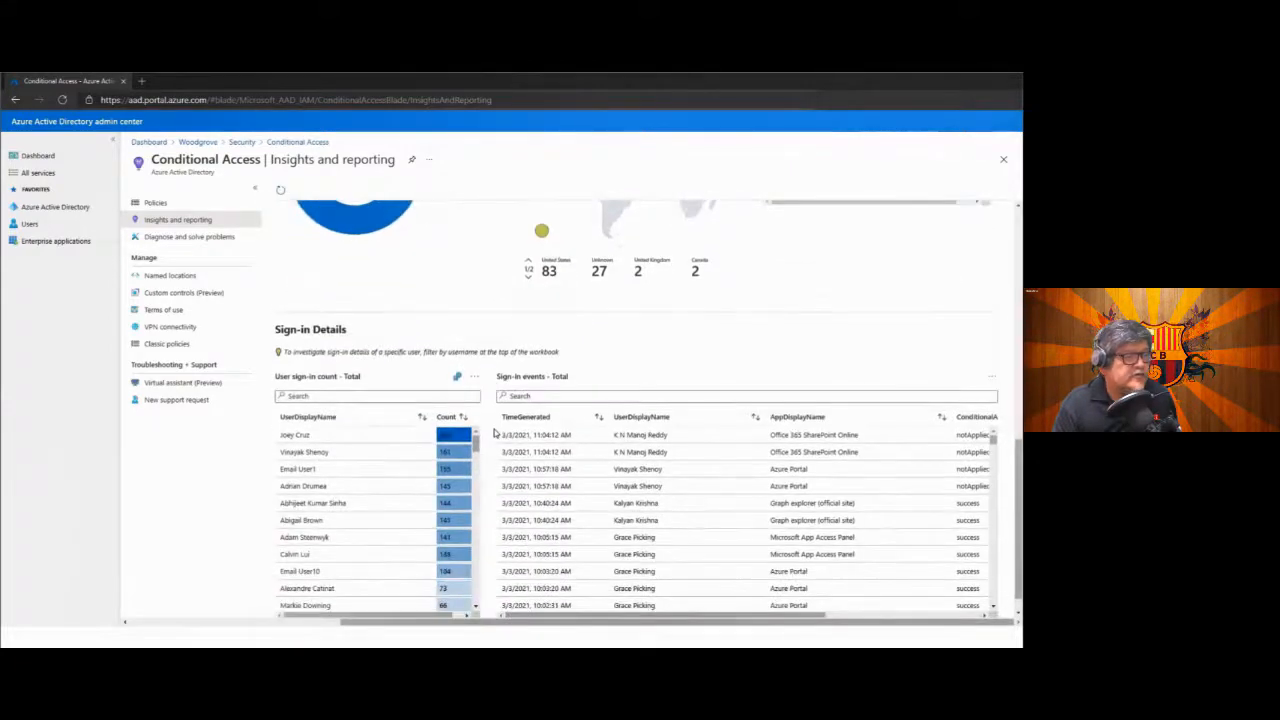